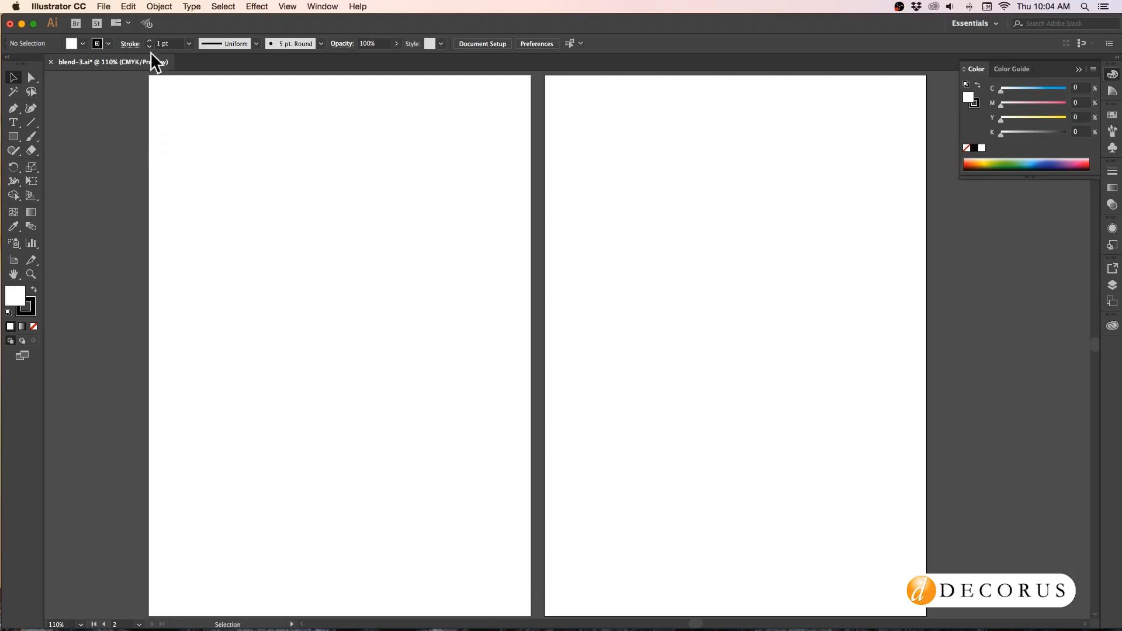
left_click(159, 6)
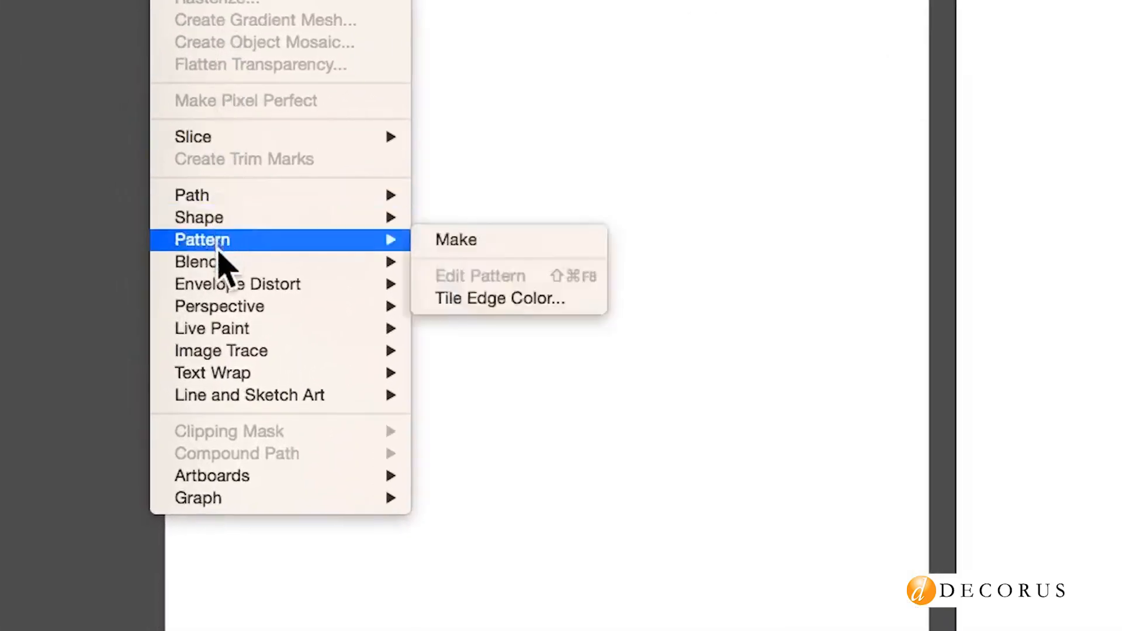
mouse_move(220, 265)
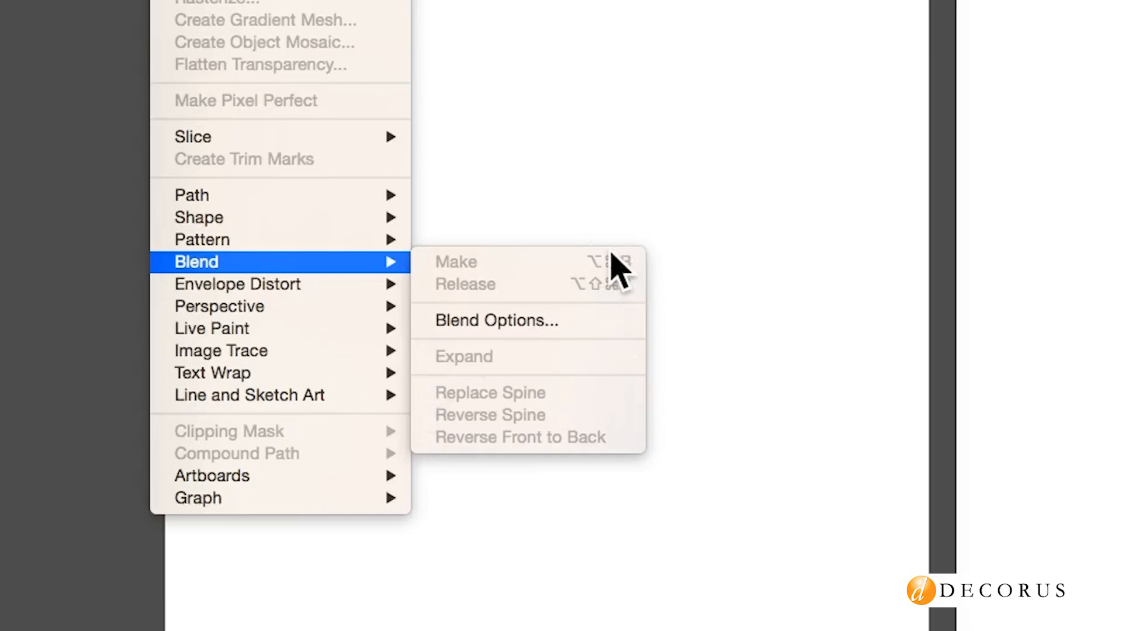
left_click(535, 54)
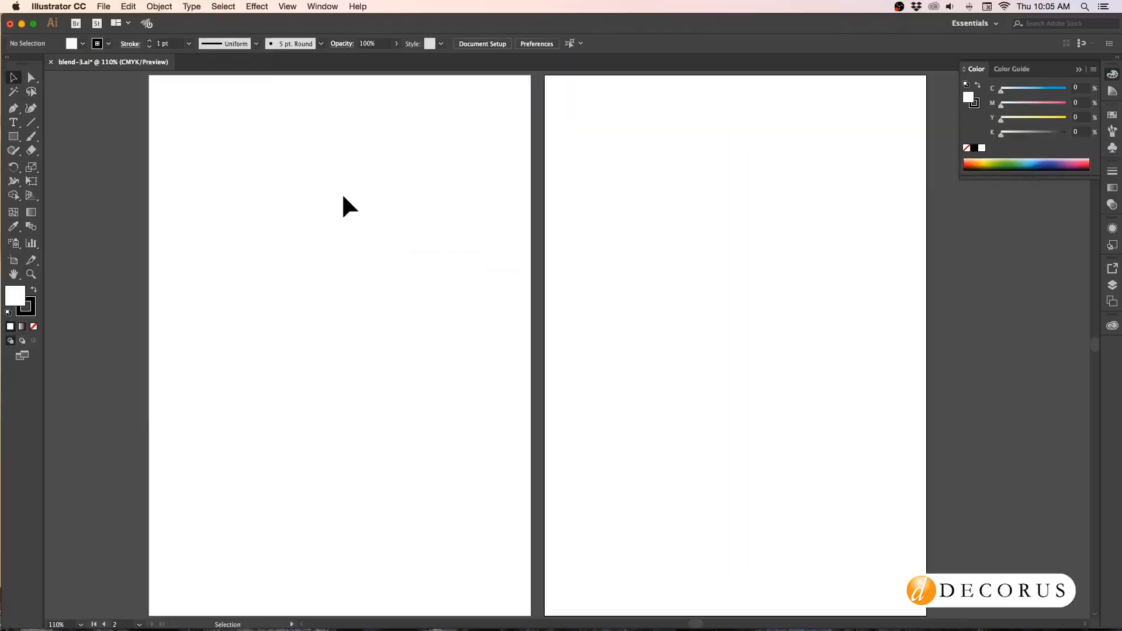
Place two copies of the black square level with each other at opposite ends of the first artboard's top row.
scroll(343, 197, "up", 3)
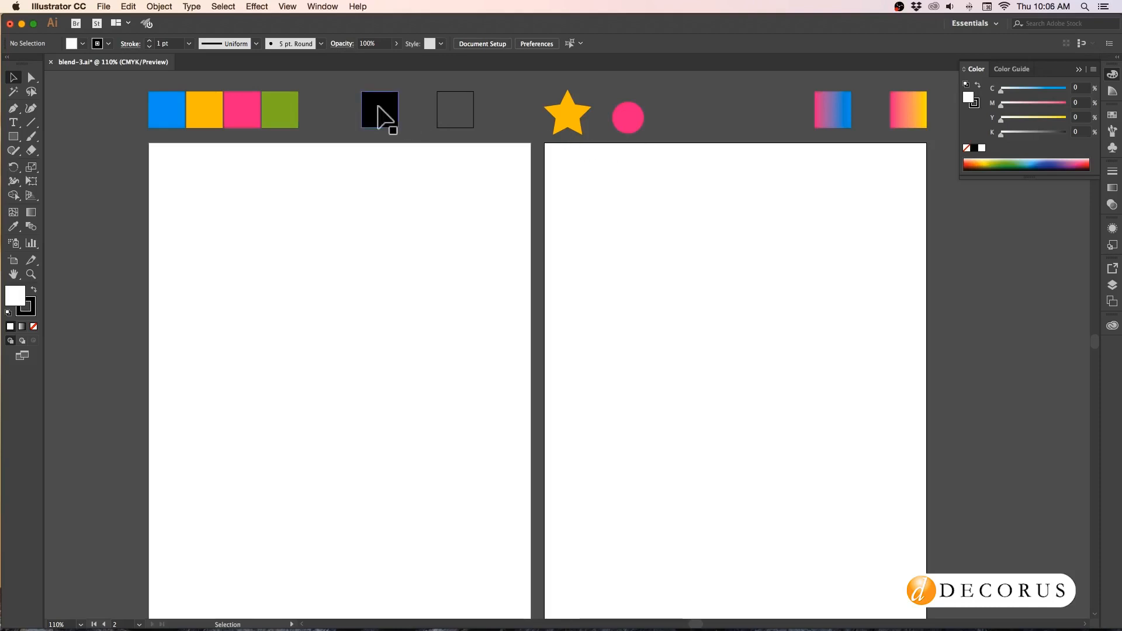
left_click_drag(378, 105, 195, 186)
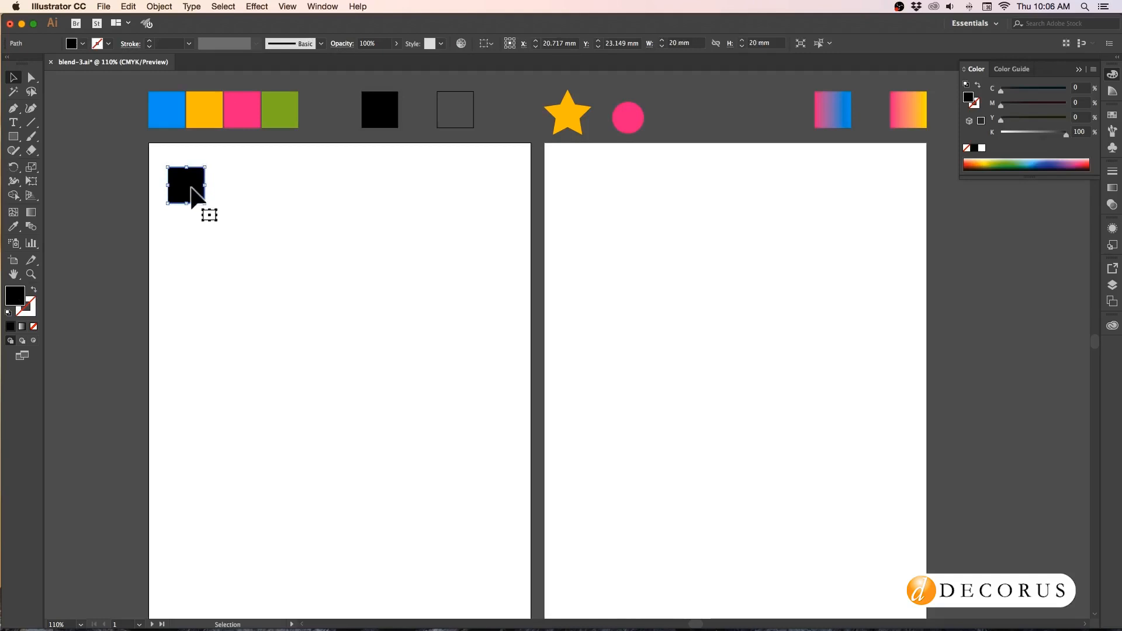
left_click_drag(191, 188, 498, 197)
left_click(275, 223)
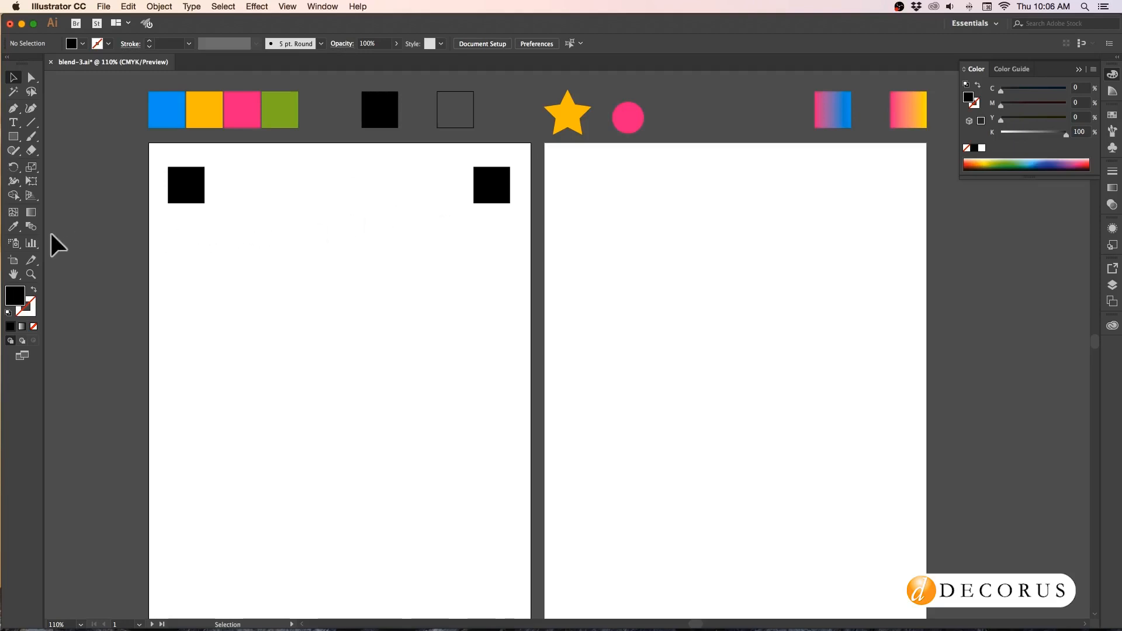
Blend the two black squares on the first artboard with the Blend tool.
left_click(31, 227)
left_click(187, 185)
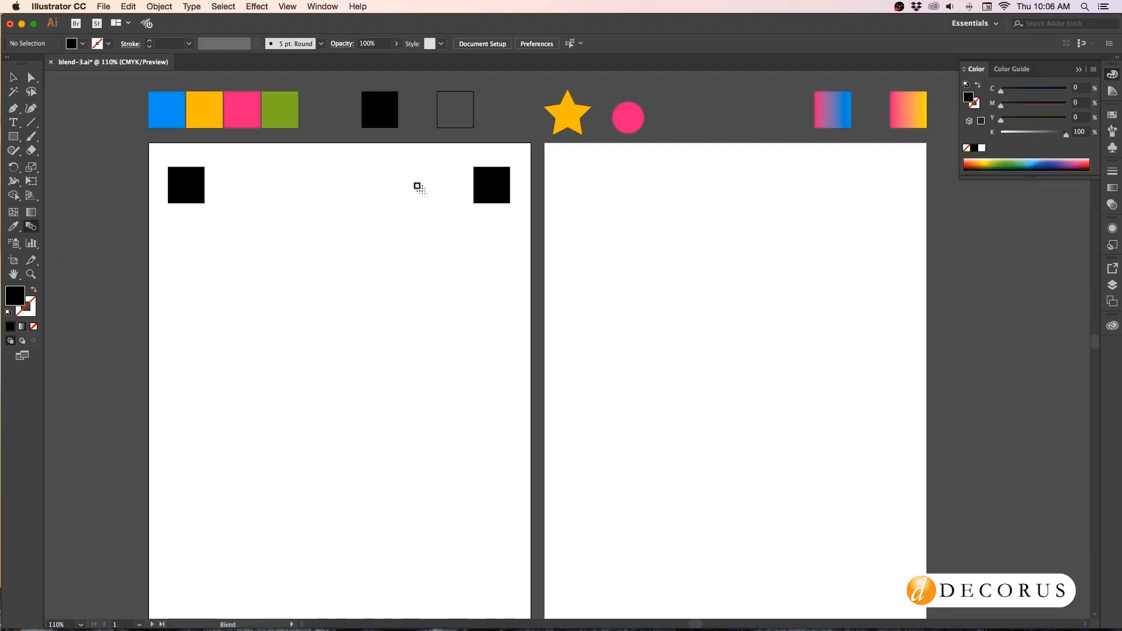
left_click(490, 187)
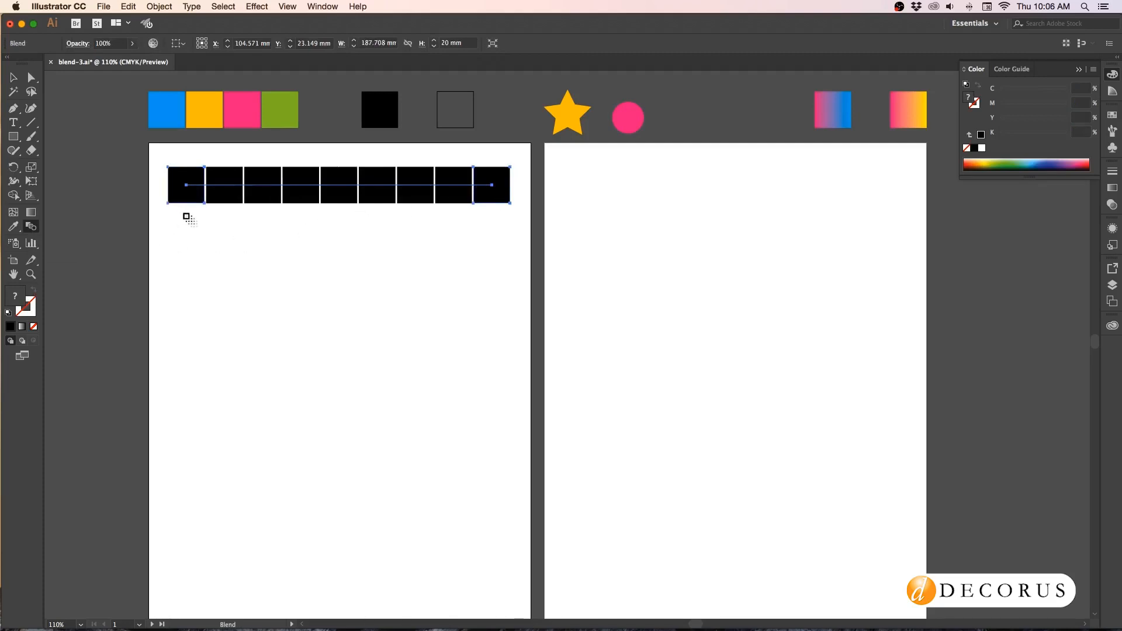
Set the black squares' blend spacing to Specified Steps with 5 steps and turn on the preview.
key("super+equal")
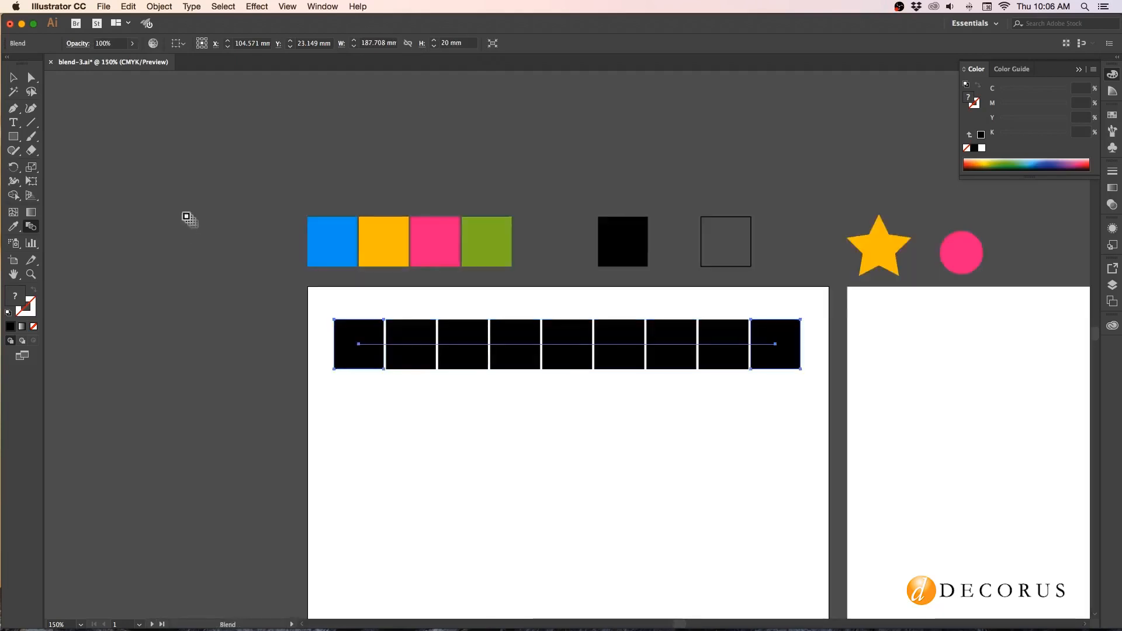
scroll(504, 399, "down", 1)
scroll(502, 397, "down", 4)
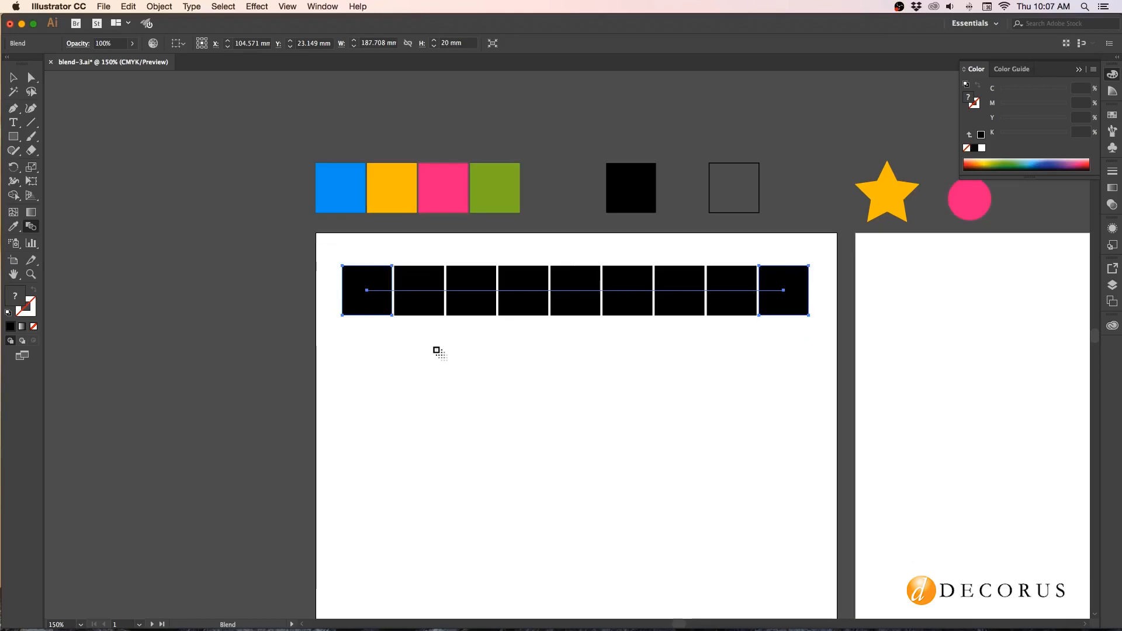
left_click(163, 8)
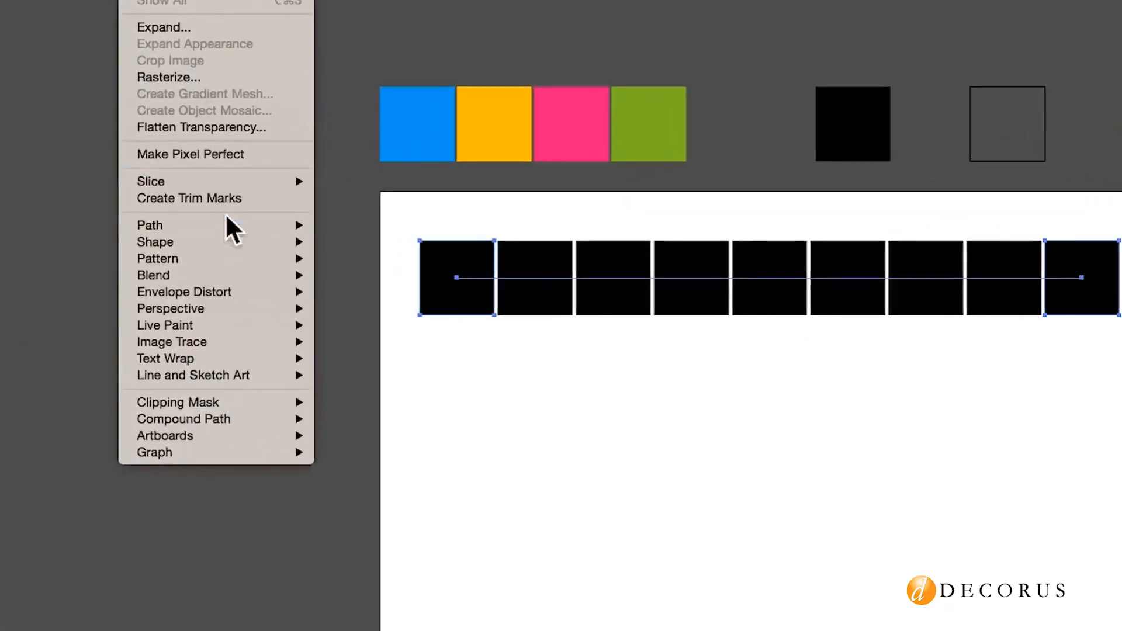
mouse_move(196, 284)
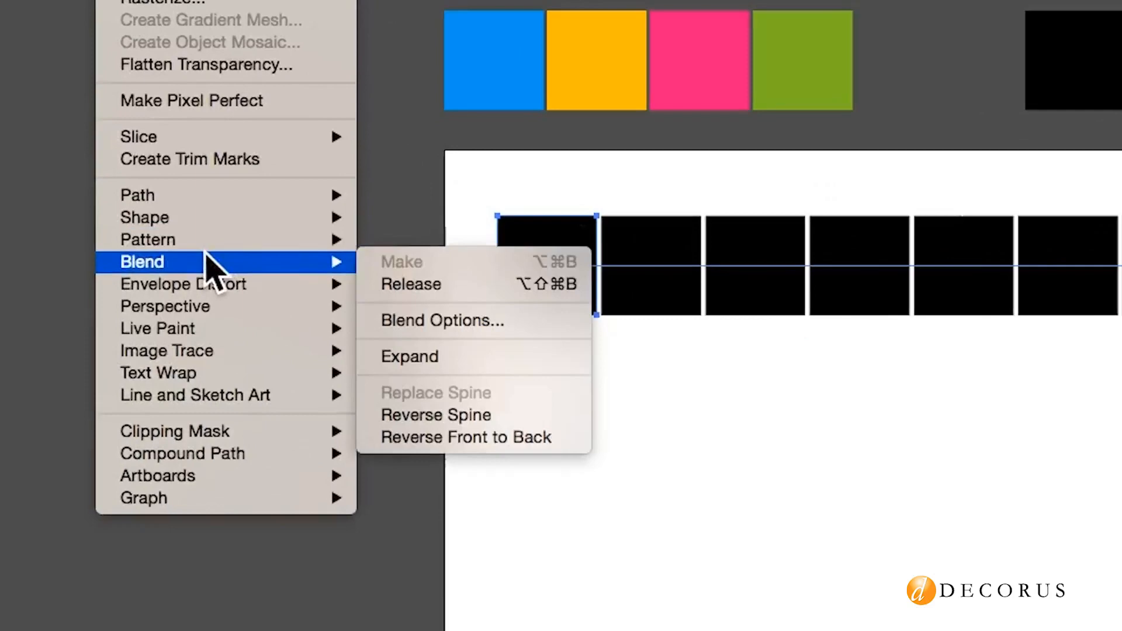
left_click(409, 320)
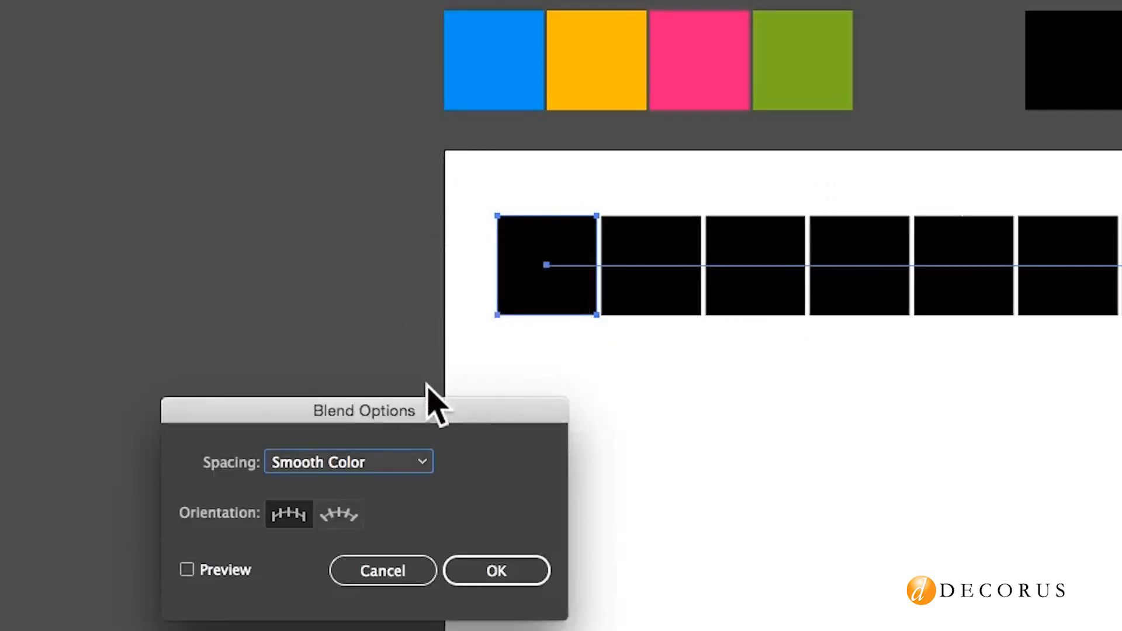
left_click_drag(448, 406, 674, 377)
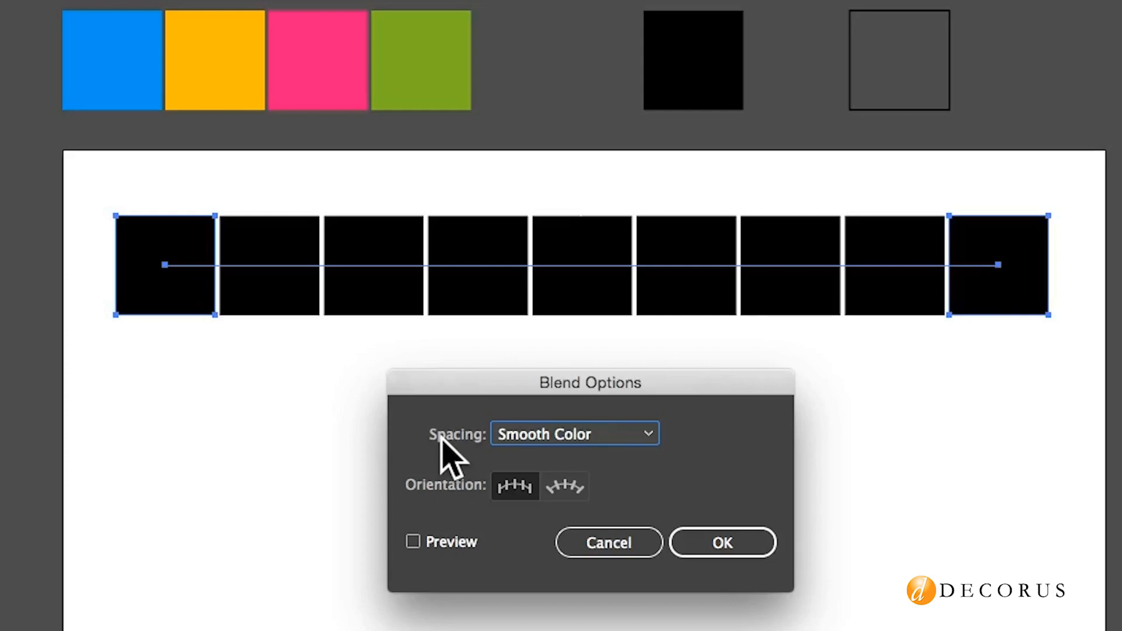
left_click(586, 439)
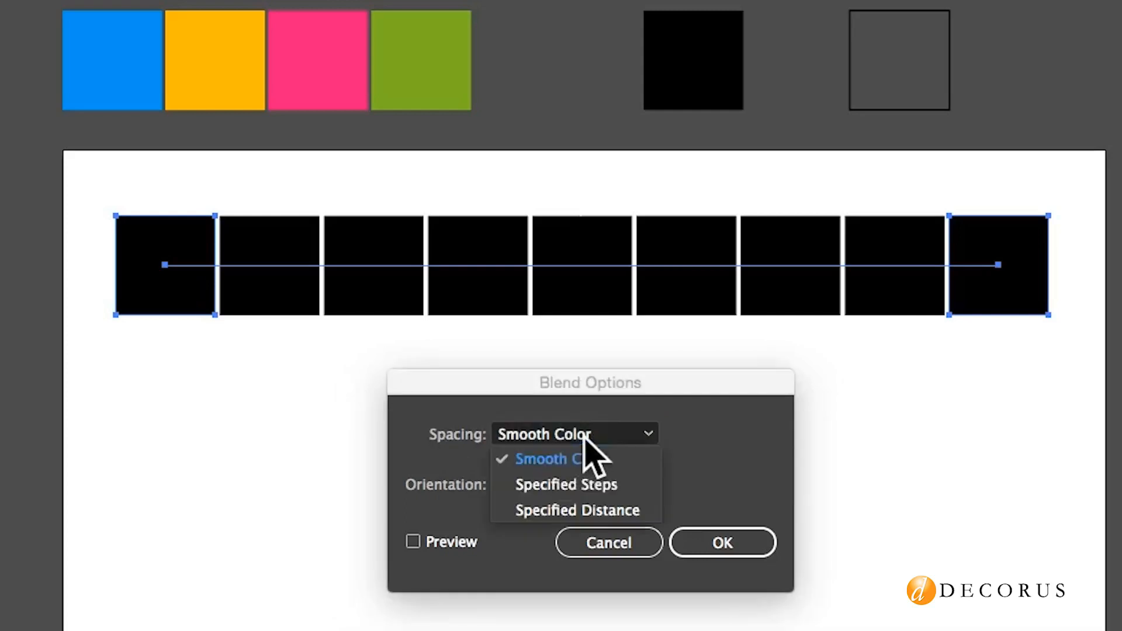
left_click(588, 488)
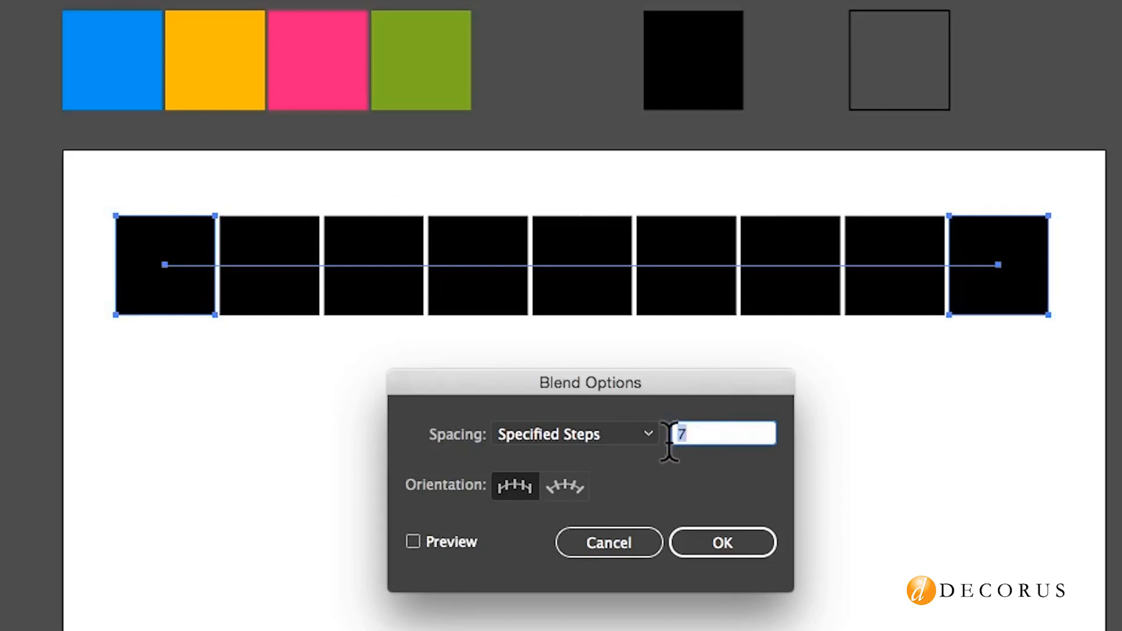
type("5")
left_click(413, 541)
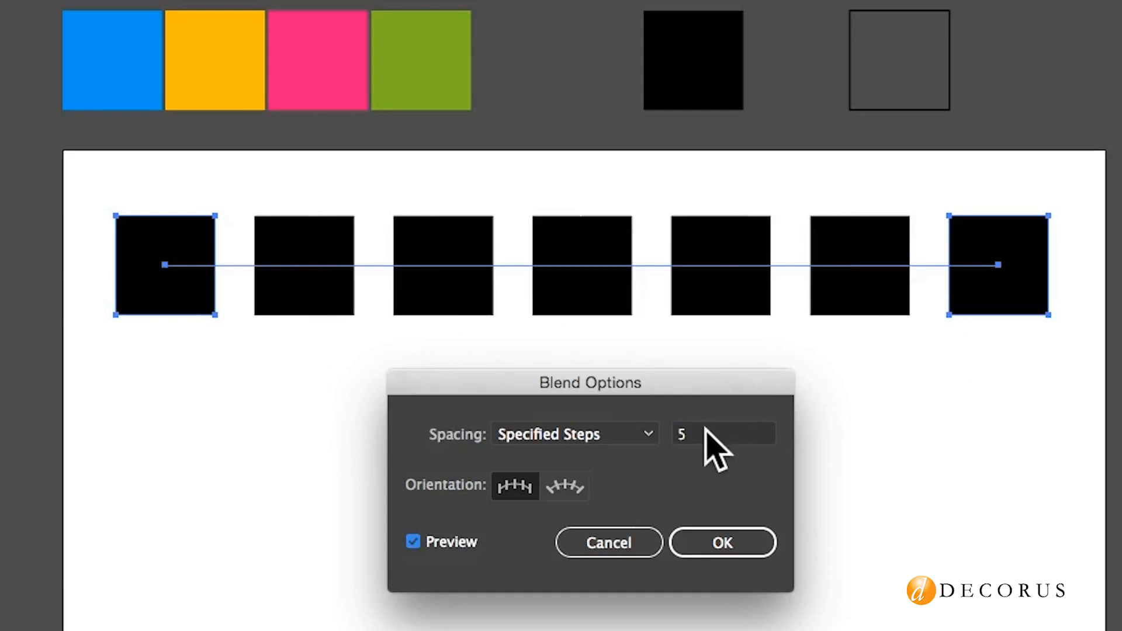
Reduce the black squares' blend to 3 specified steps, refresh the preview and apply the options.
double_click(680, 433)
type("3")
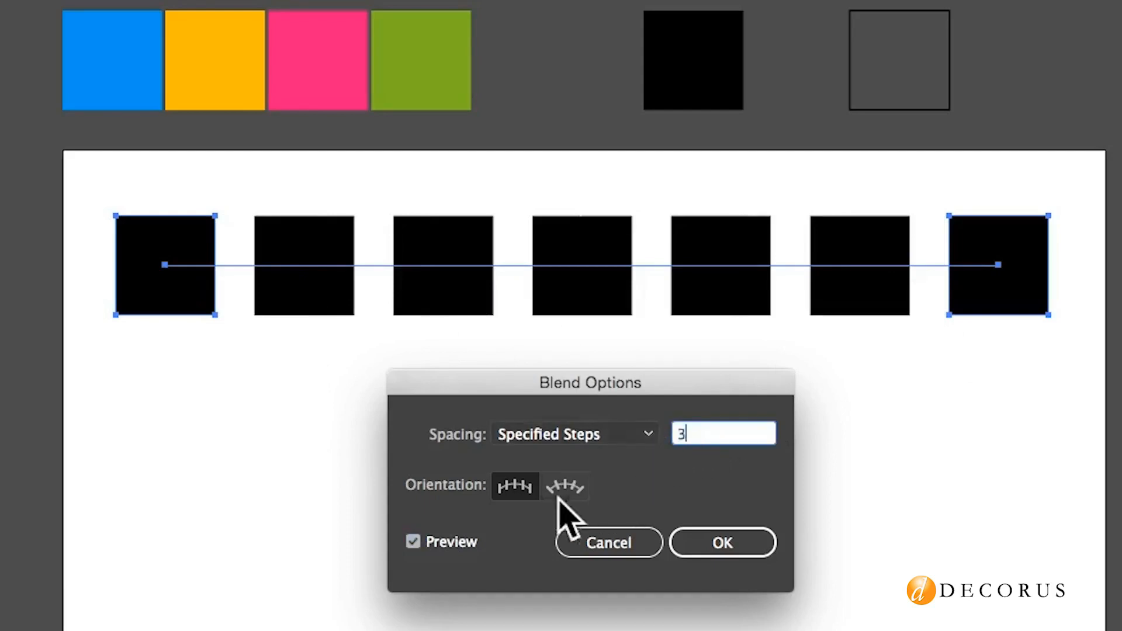
left_click(412, 541)
left_click(412, 541)
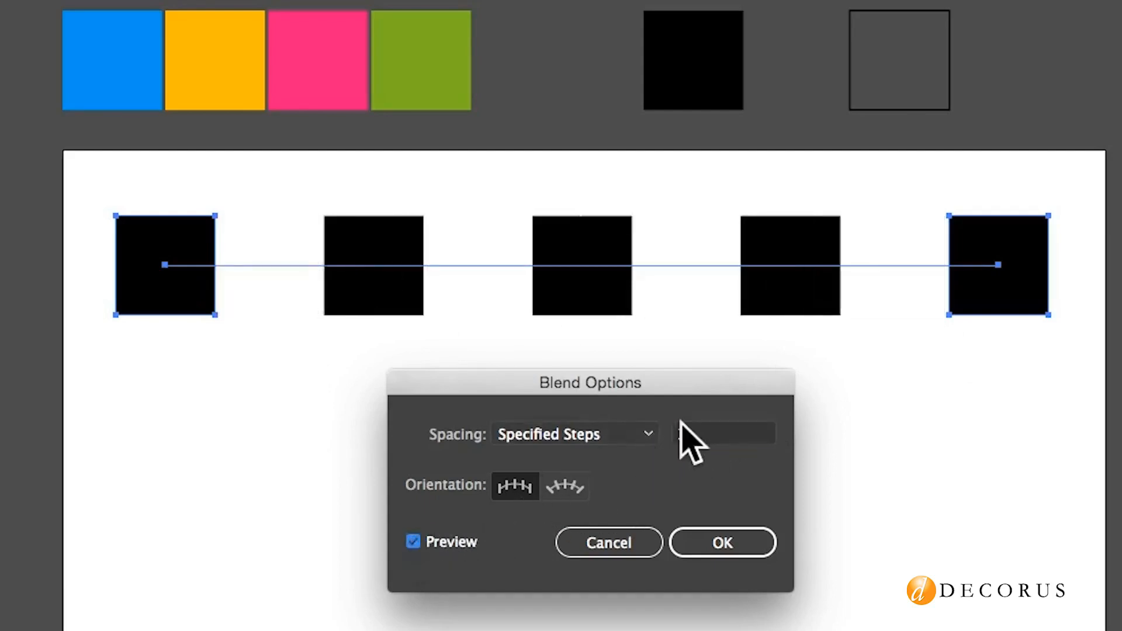
left_click(704, 540)
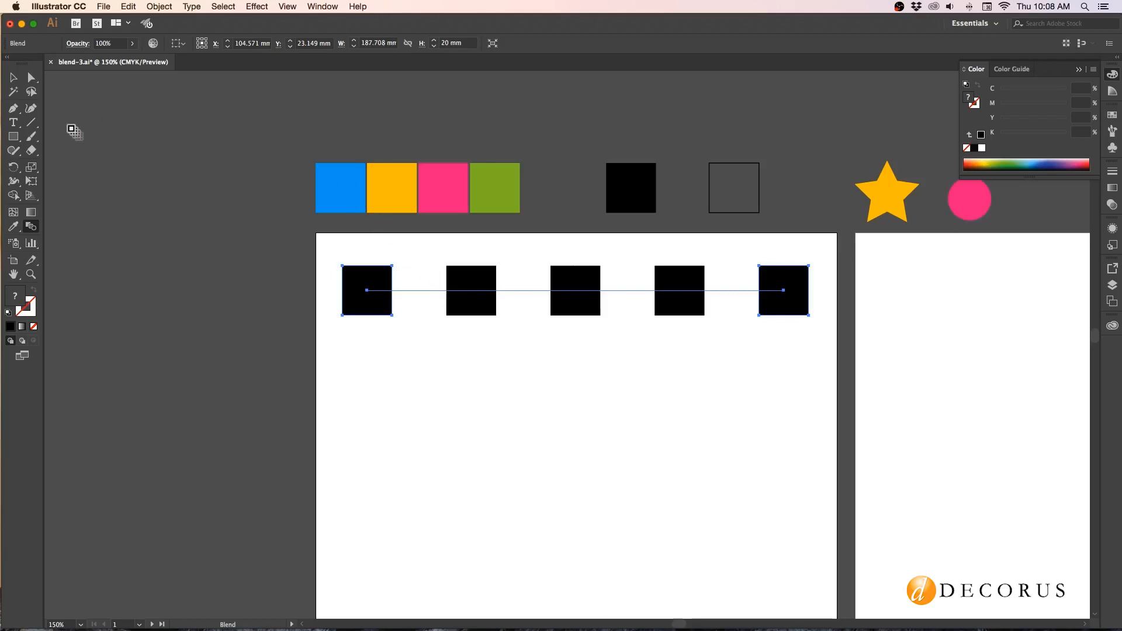
Place a copy of the pink square and the blue square at opposite ends of a second row below the black blend.
left_click(12, 77)
left_click(479, 131)
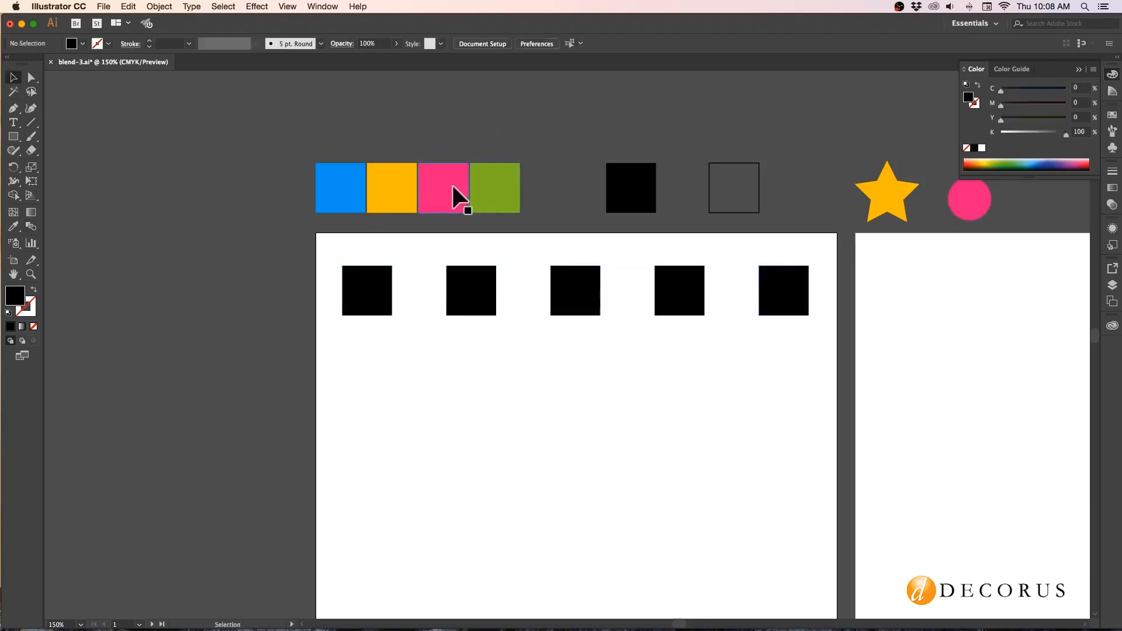
left_click_drag(454, 196, 428, 377)
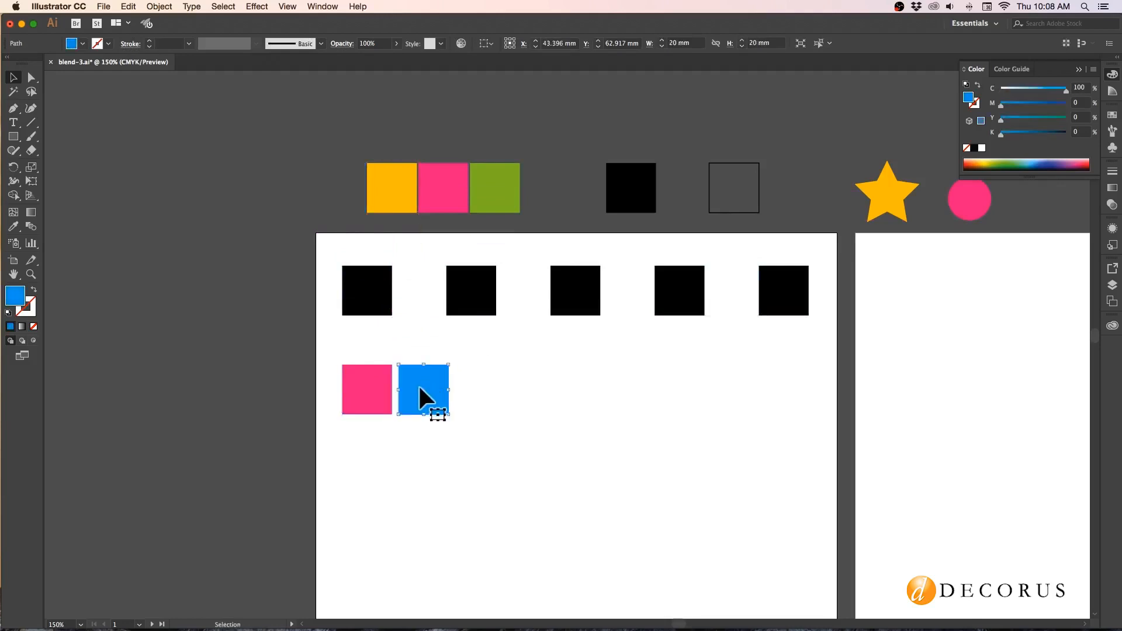
left_click_drag(419, 387, 779, 388)
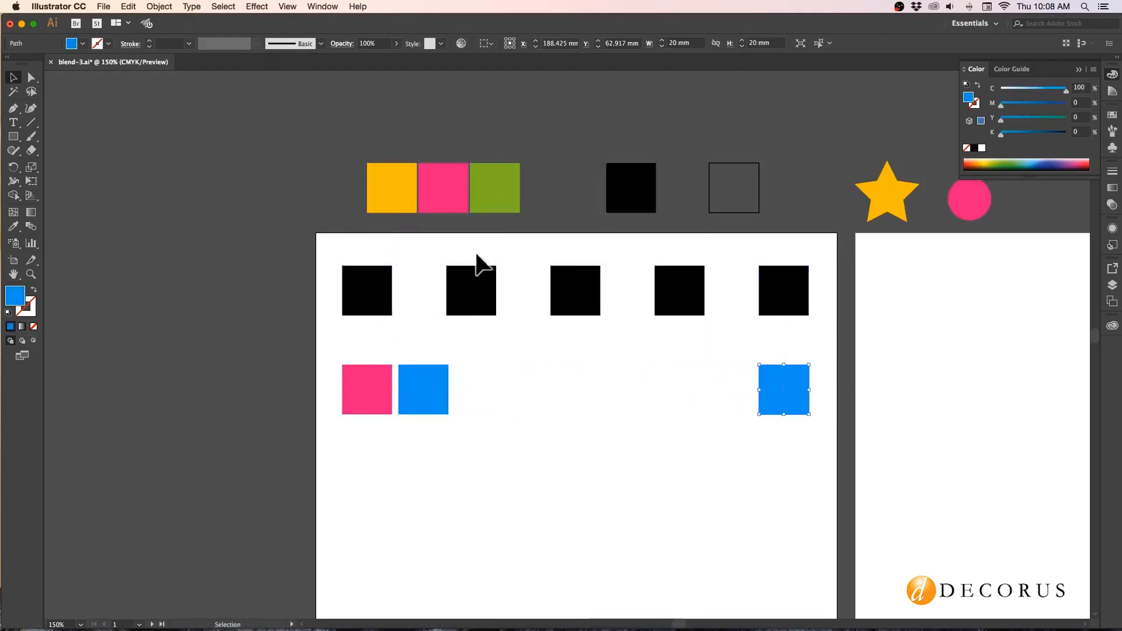
Delete the surplus blue square beside the pink one and copy the remaining blue square back to the sample row above the artboard.
left_click(435, 383)
key("Delete")
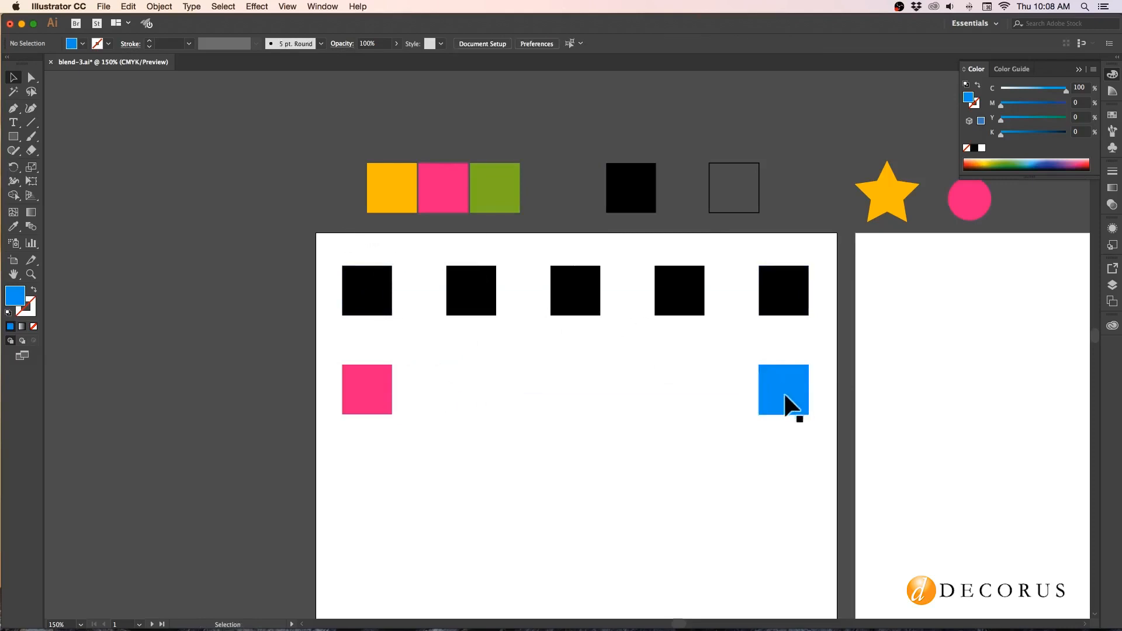
left_click_drag(786, 391, 333, 195)
left_click(285, 135)
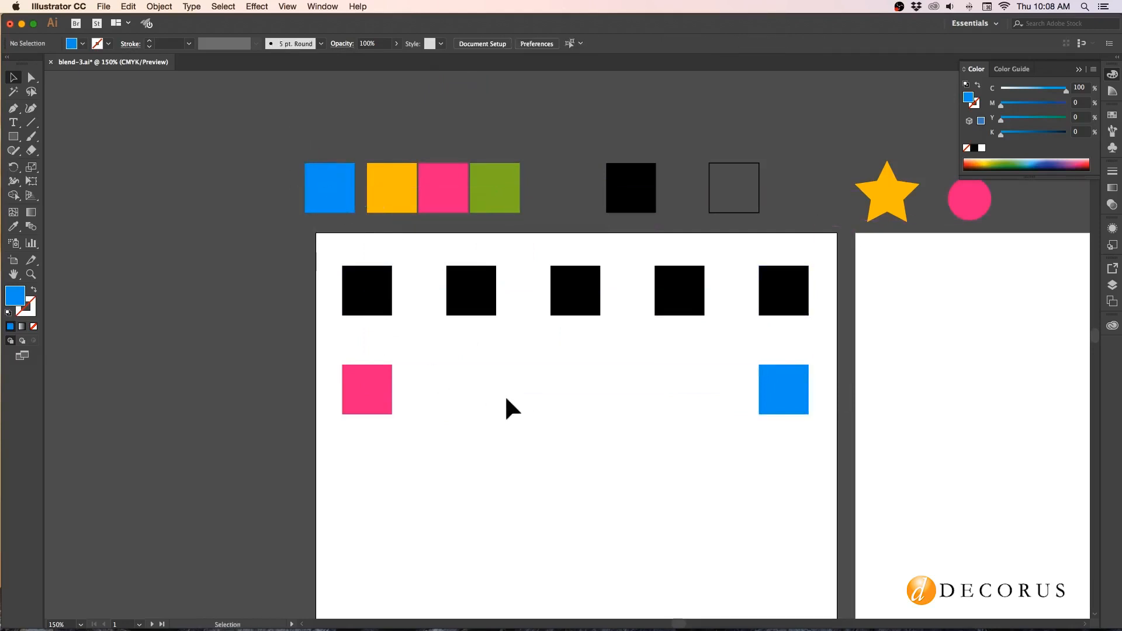
Blend the pink square into the blue square in the second row with the Blend tool.
left_click(31, 227)
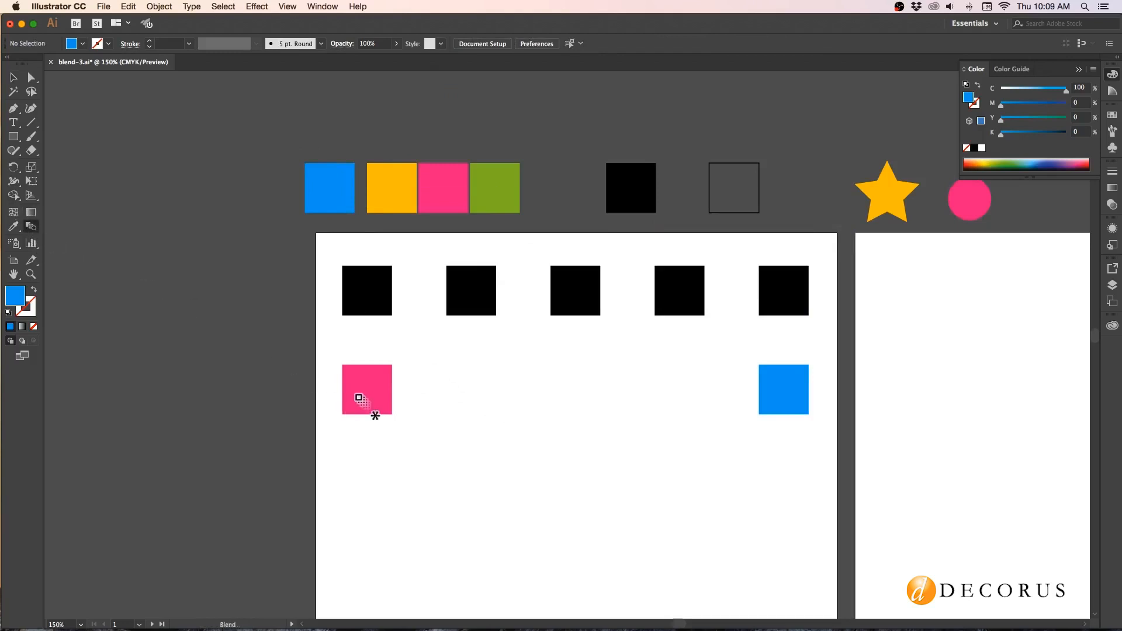
left_click(388, 390)
left_click(794, 396)
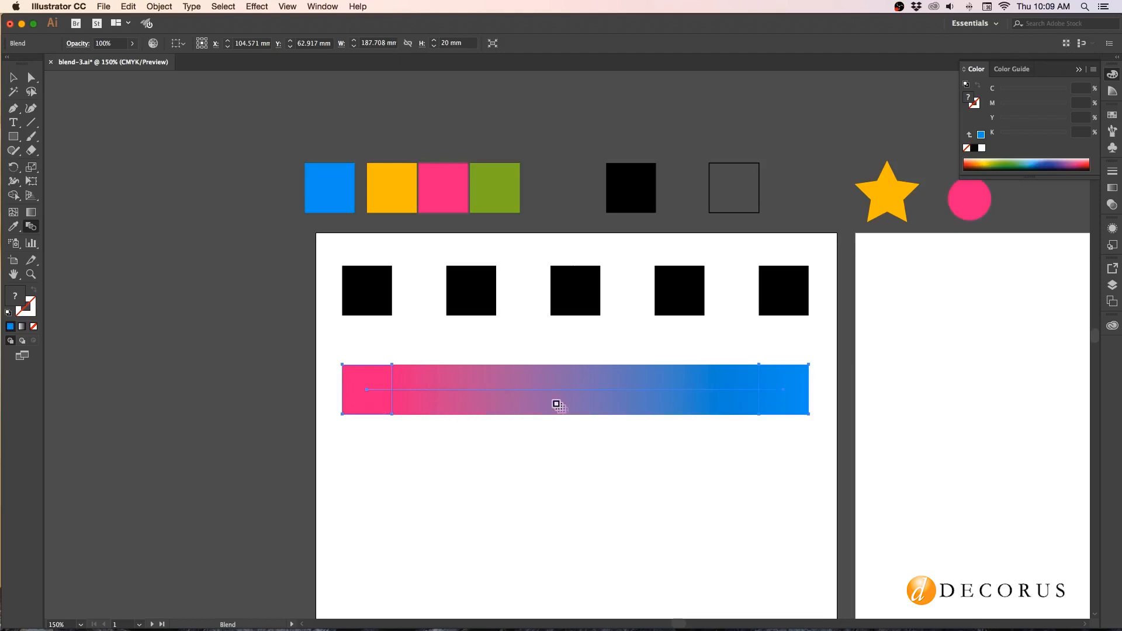
Set the pink-to-blue blend's spacing to Specified Steps with 7 steps, preview it and apply the options.
left_click(159, 6)
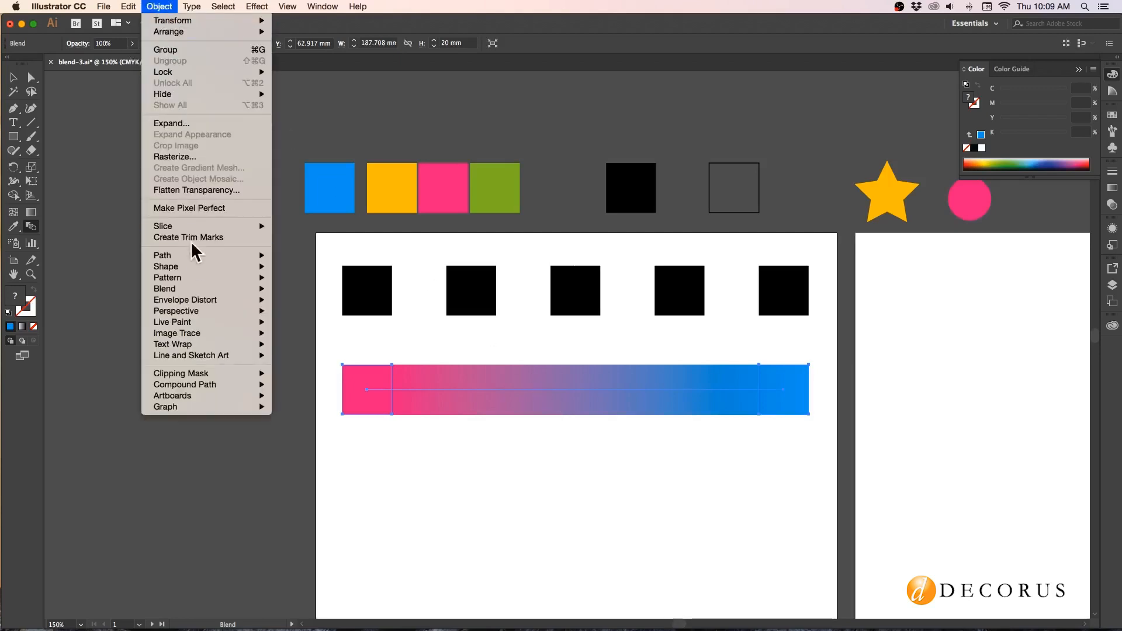
mouse_move(192, 289)
left_click(304, 317)
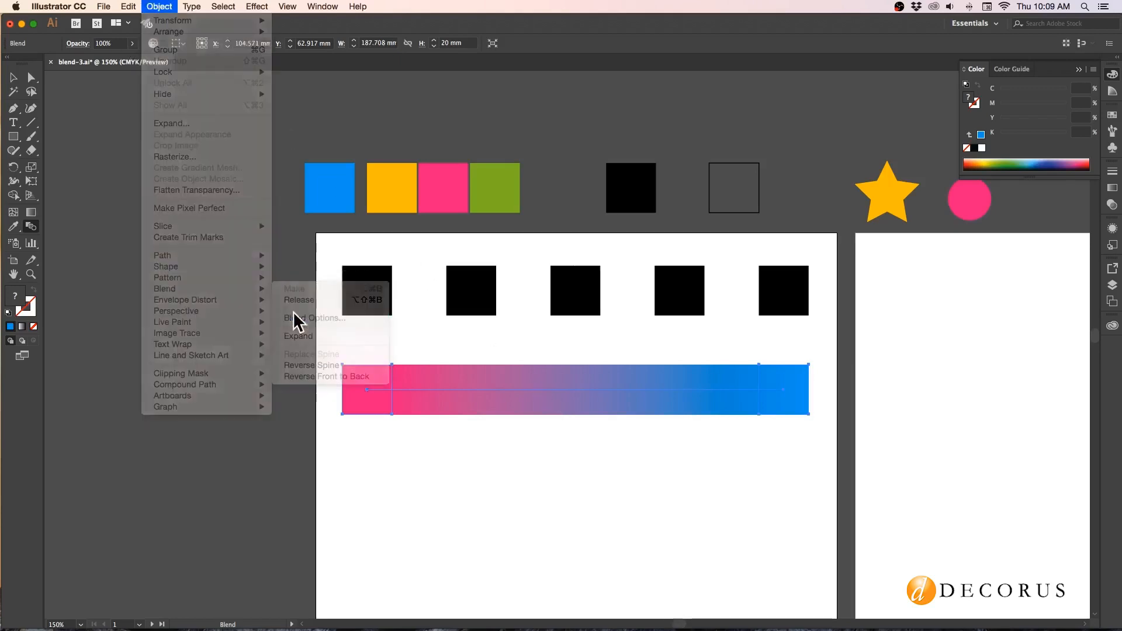
left_click_drag(567, 351, 570, 446)
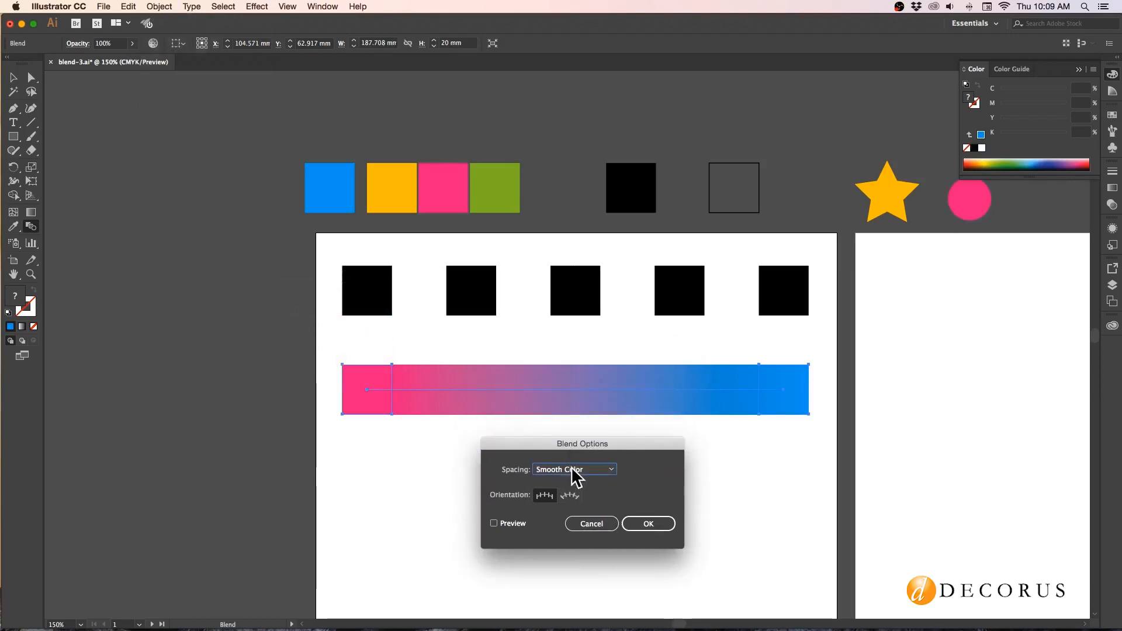
left_click(571, 470)
left_click(570, 494)
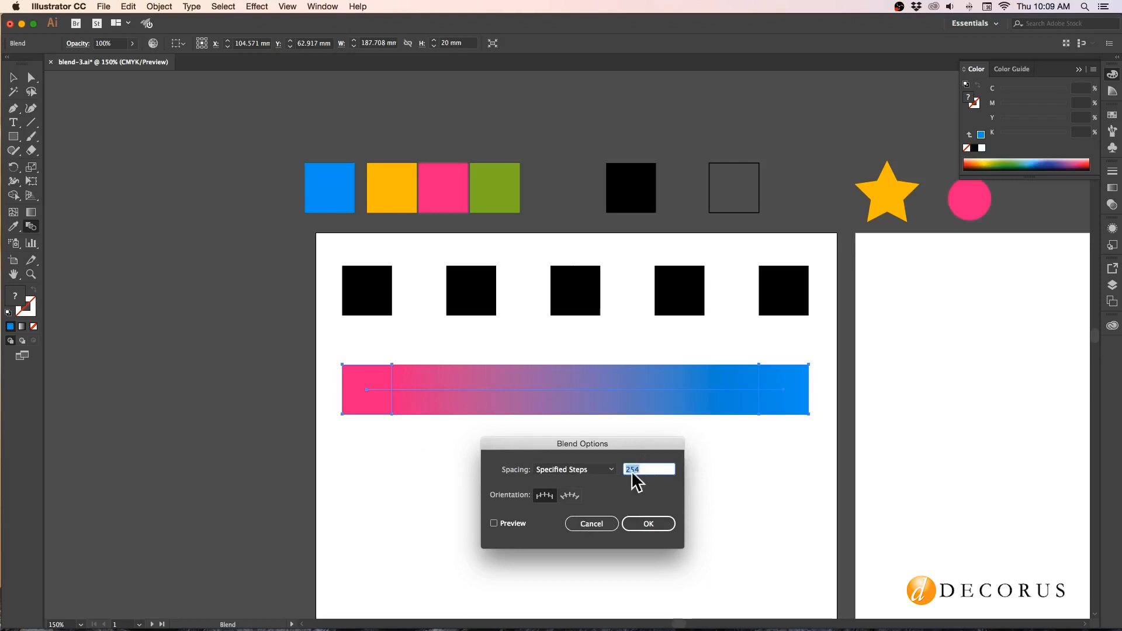
type("7")
left_click(493, 523)
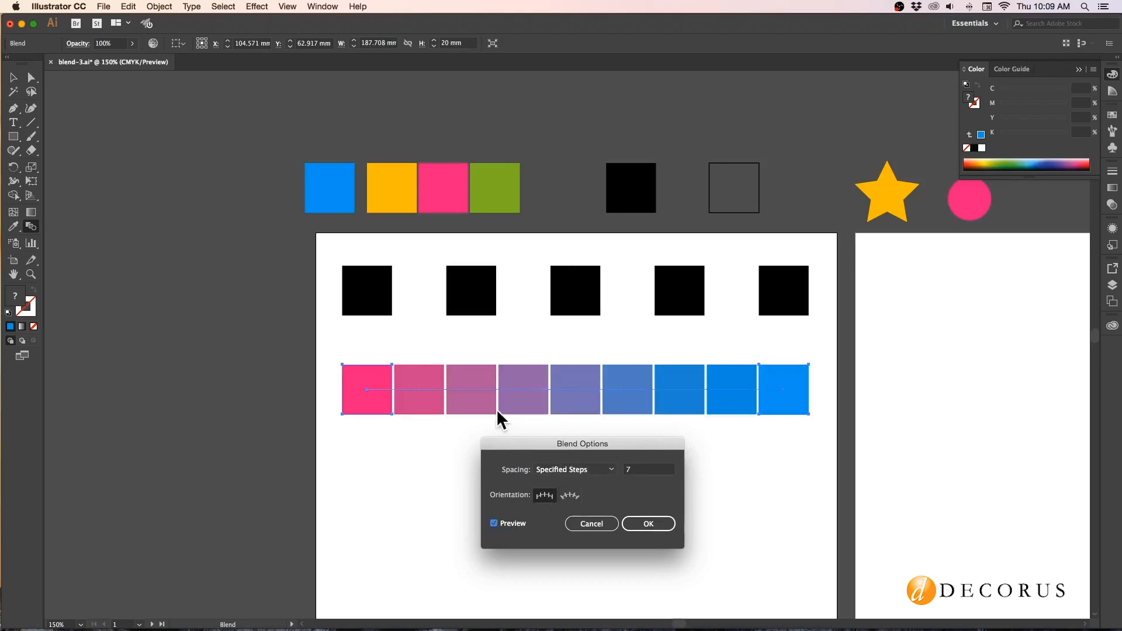
left_click(648, 524)
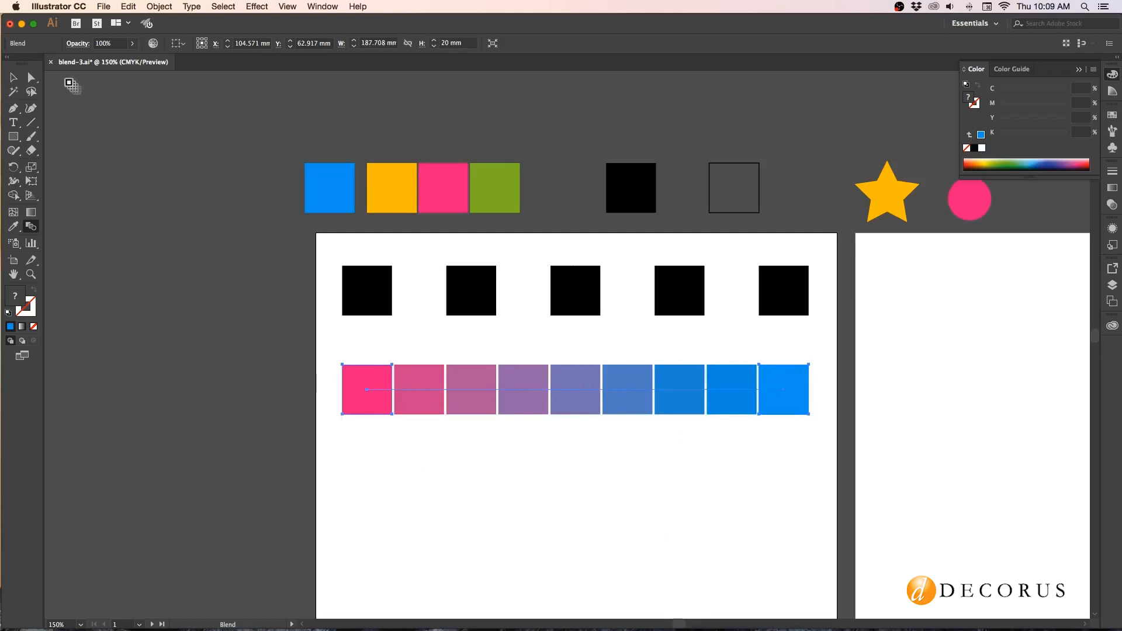
Place a copy of the green square and the pink square at opposite ends of a third row below the pink-to-blue blend.
left_click(14, 77)
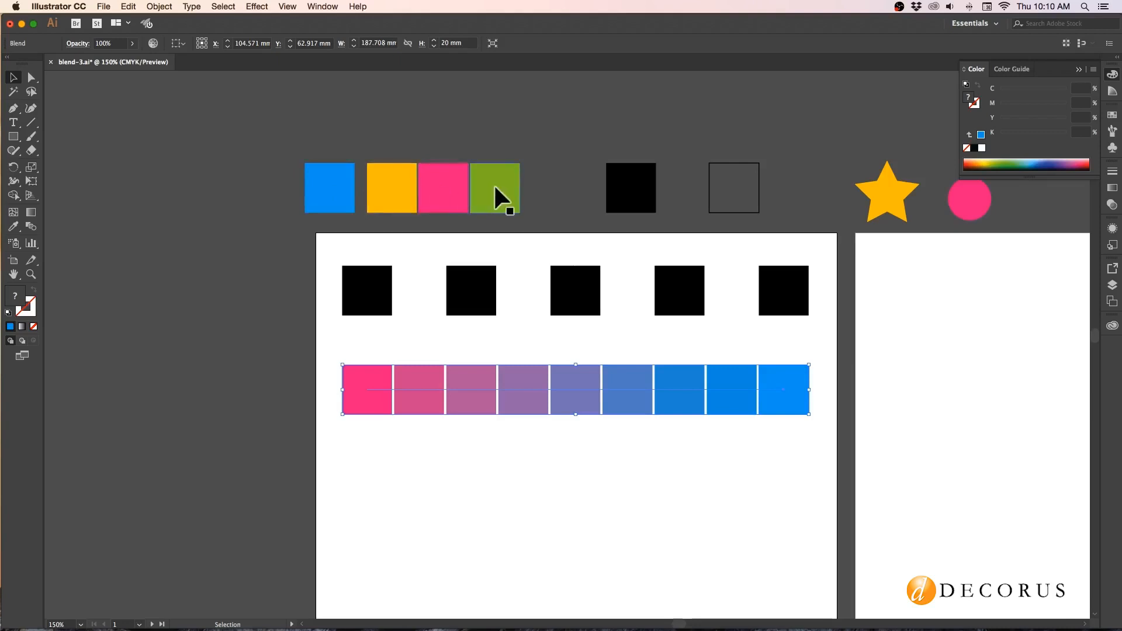
left_click_drag(498, 187, 368, 483)
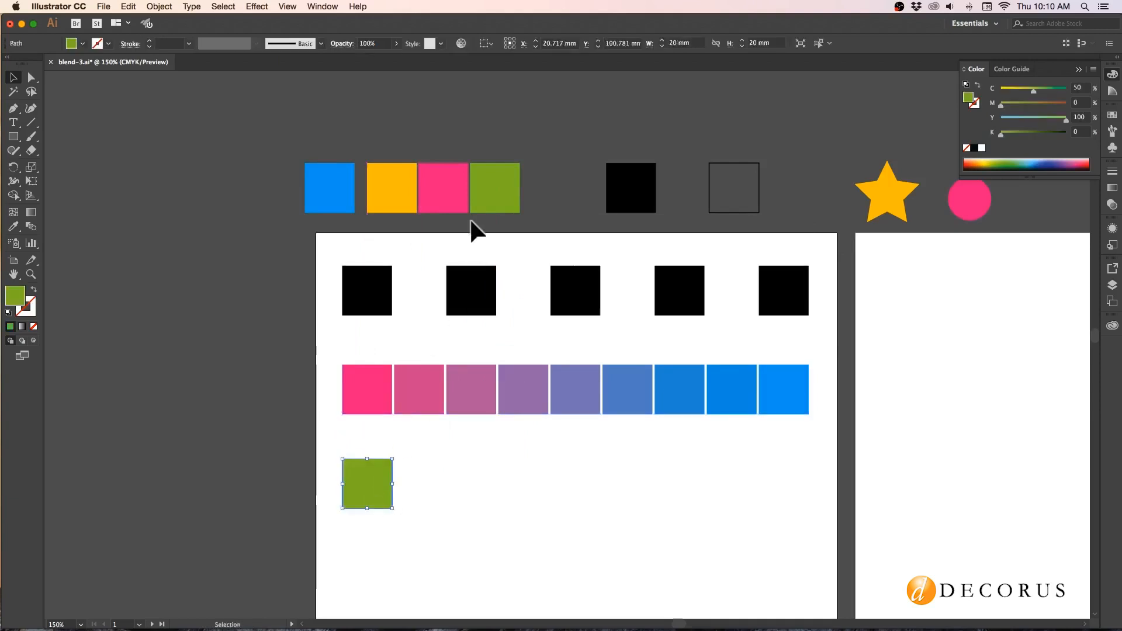
left_click_drag(447, 200, 784, 483)
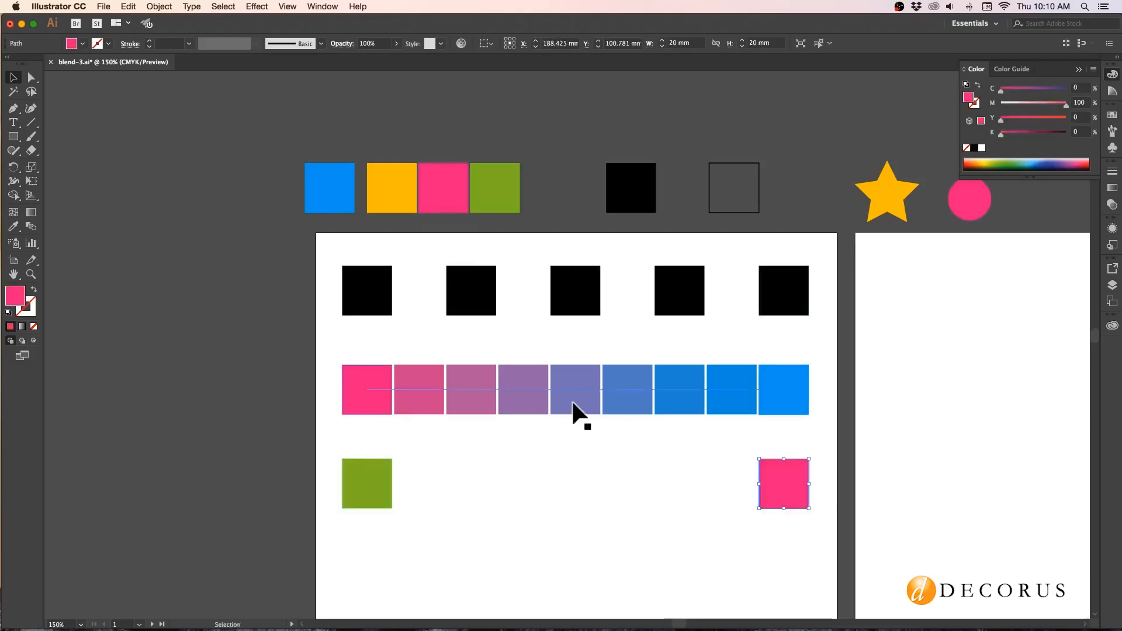
scroll(573, 403, "down", 4)
left_click(452, 358)
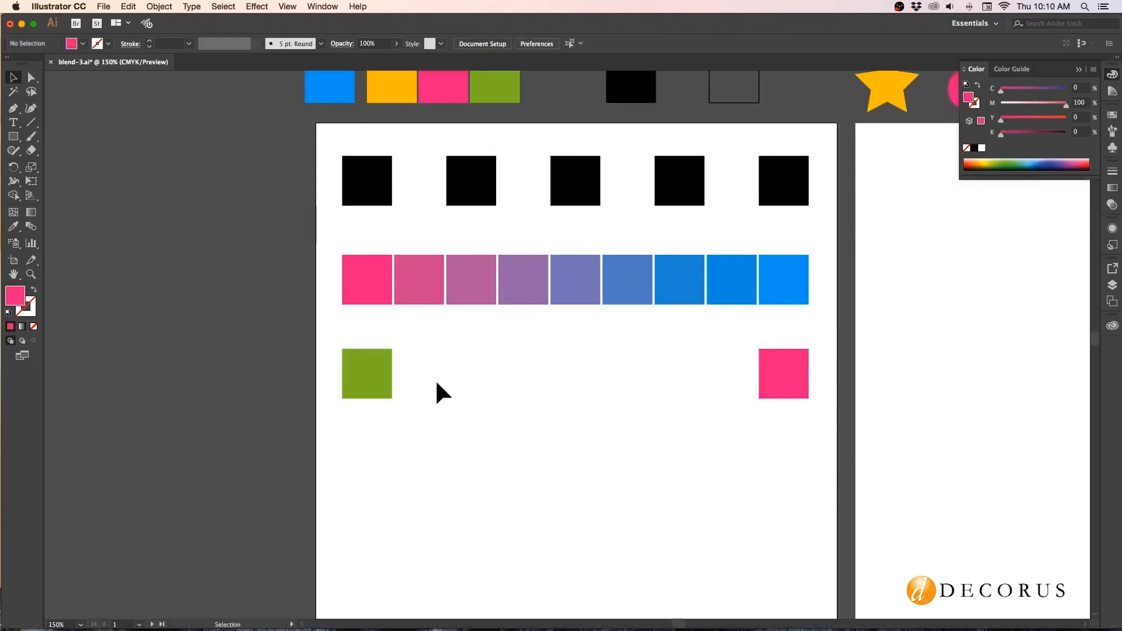
Give the green and pink squares in the third row a black stroke.
left_click(362, 368)
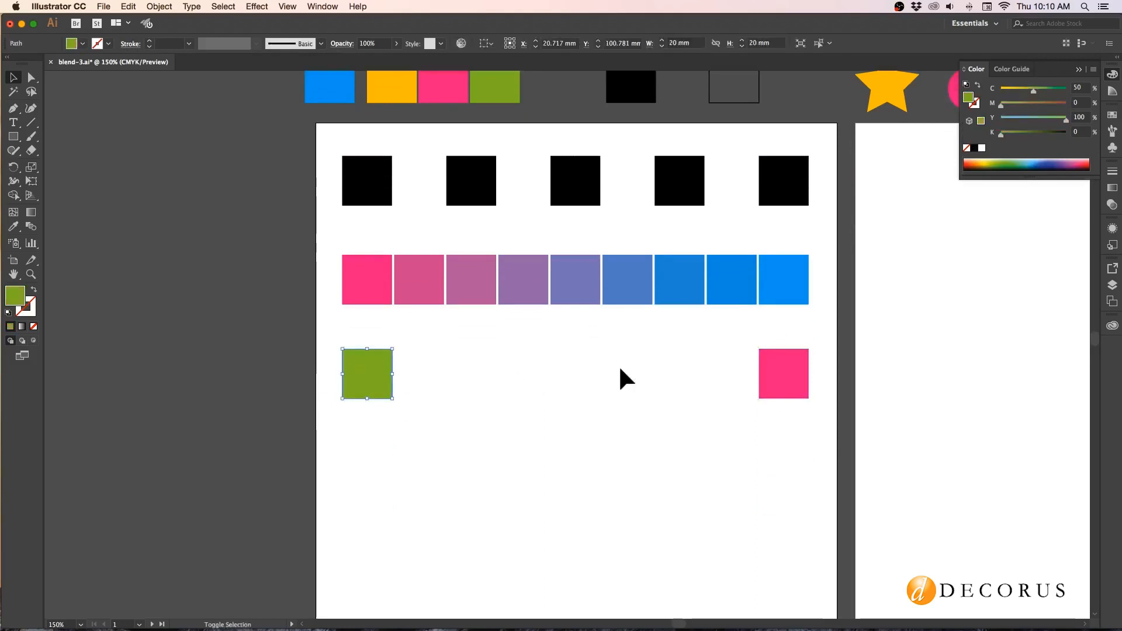
left_click(782, 374, "shift")
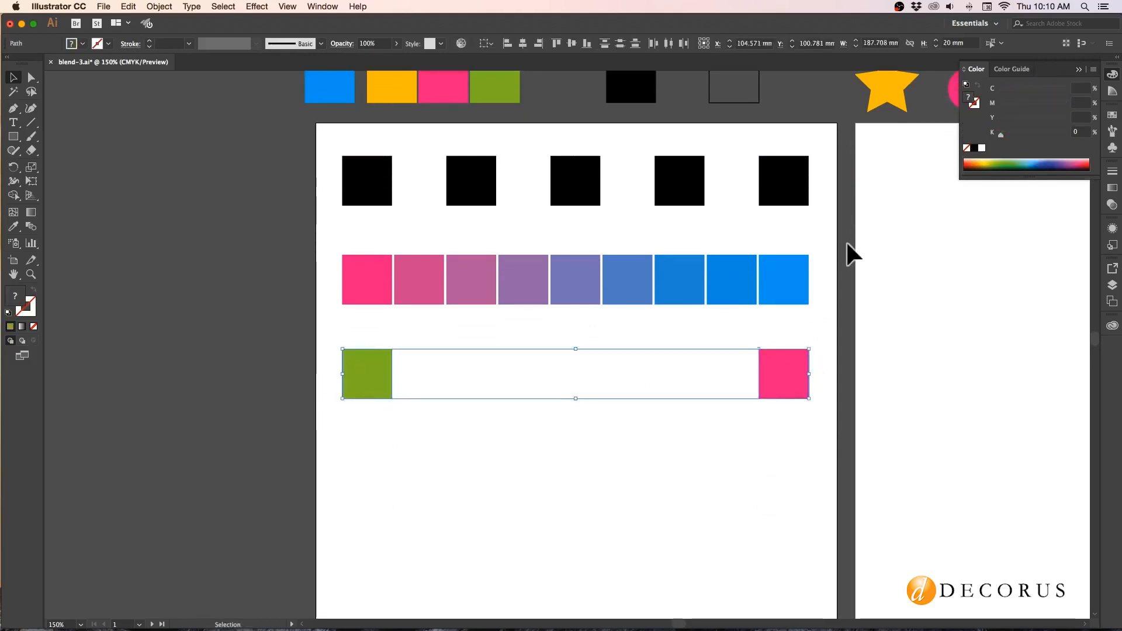
left_click(974, 104)
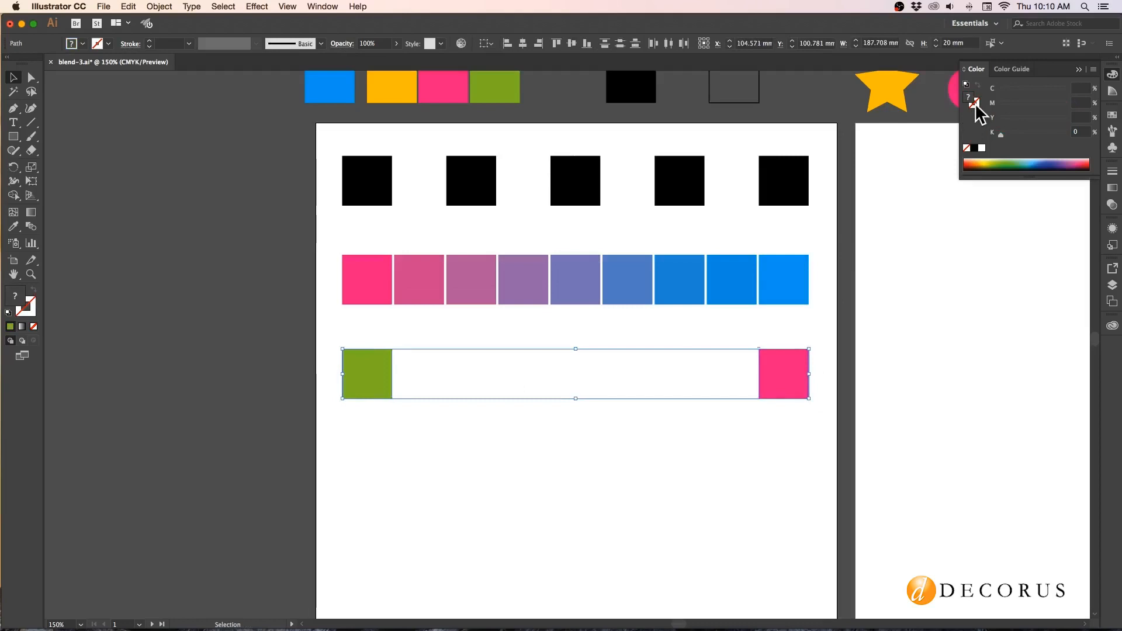
left_click(974, 149)
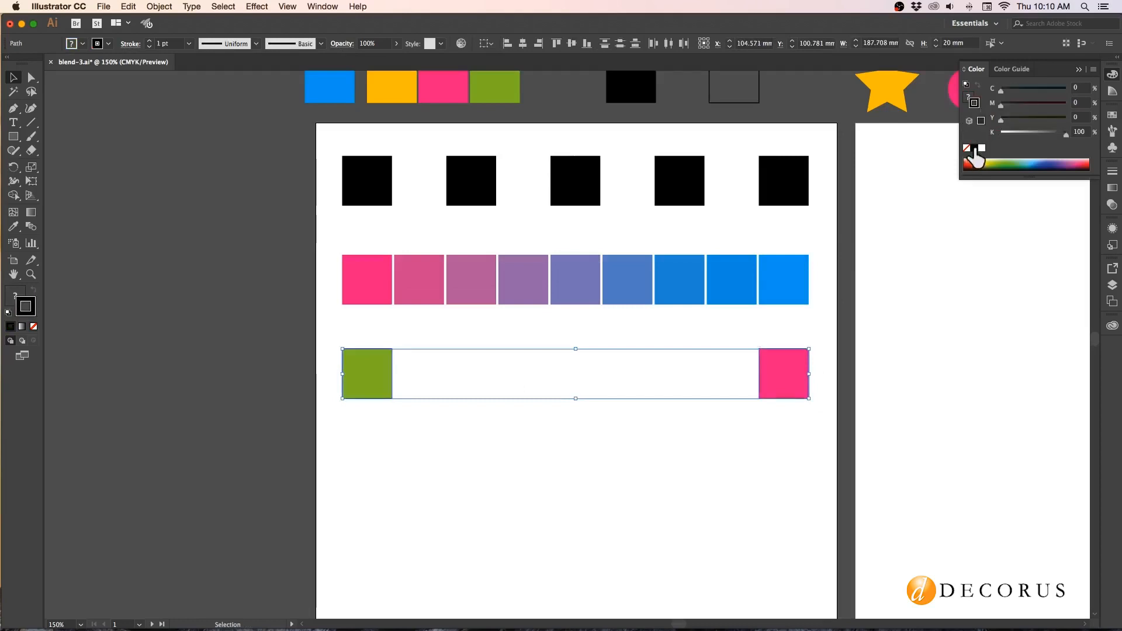
left_click(530, 401)
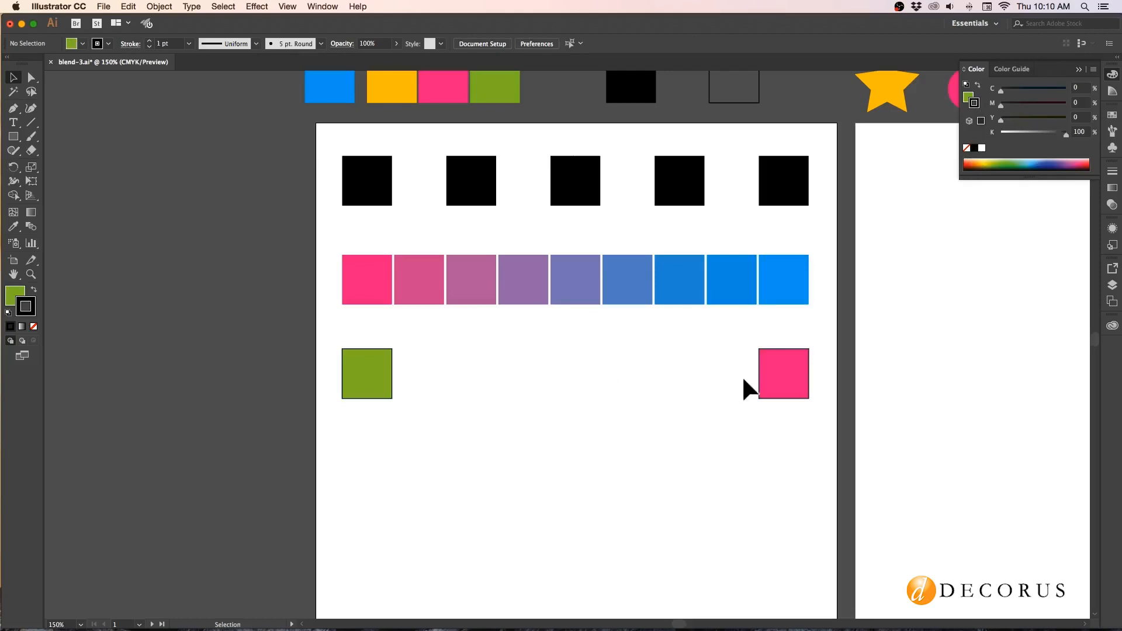
Change the third-row pink square's stroke color to pure cyan with C 100, M 0, Y 0, K 0.
left_click(776, 387)
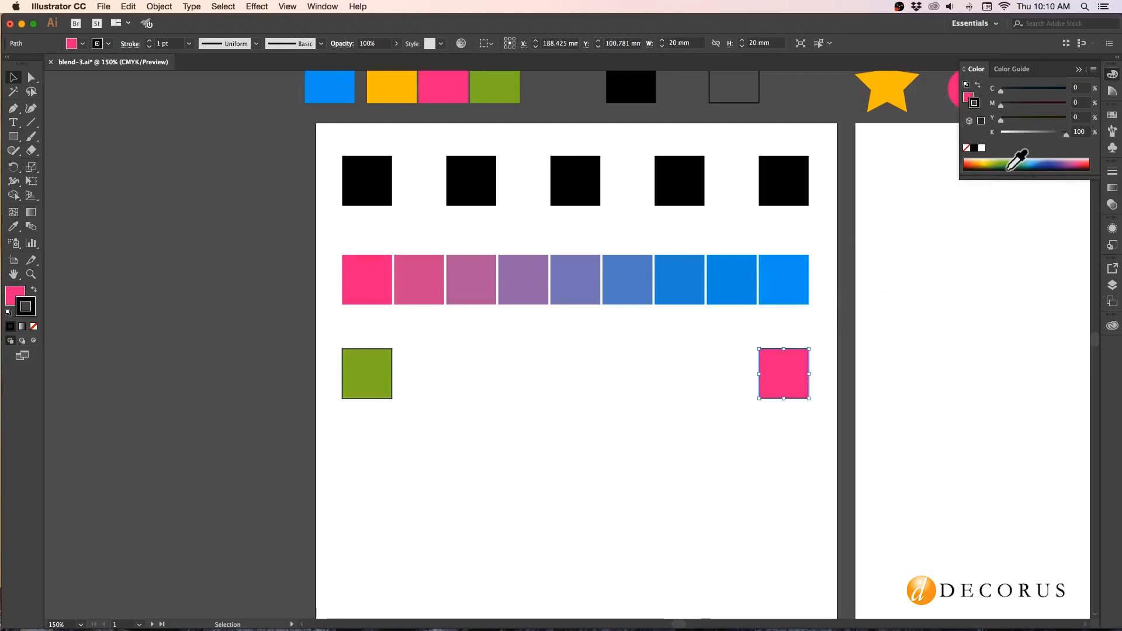
left_click(1031, 160)
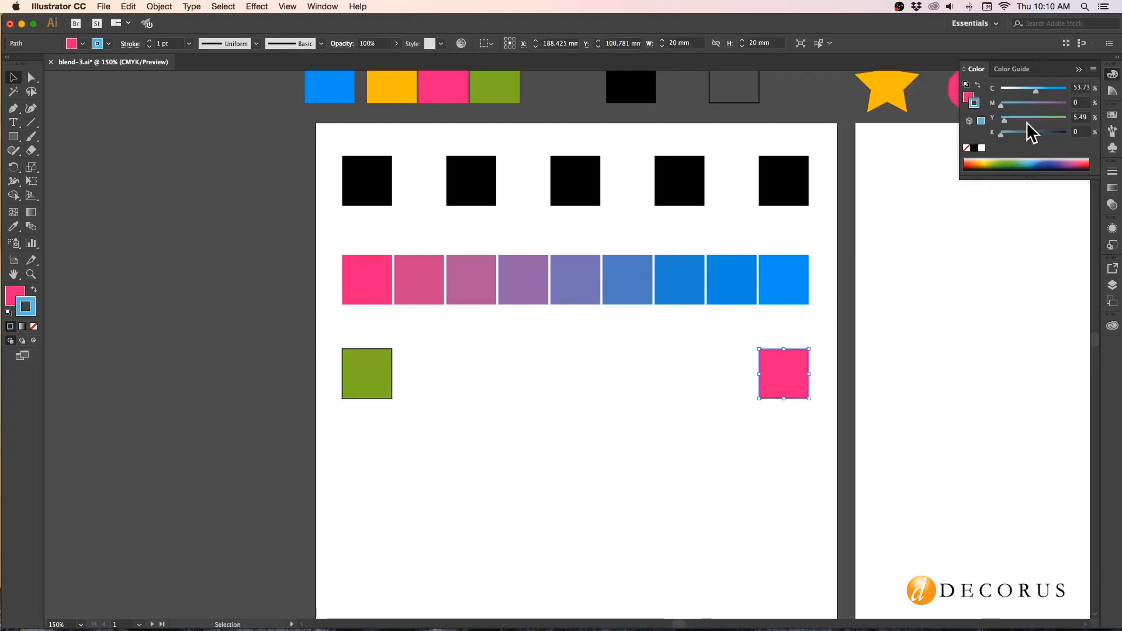
left_click_drag(1074, 92, 1081, 91)
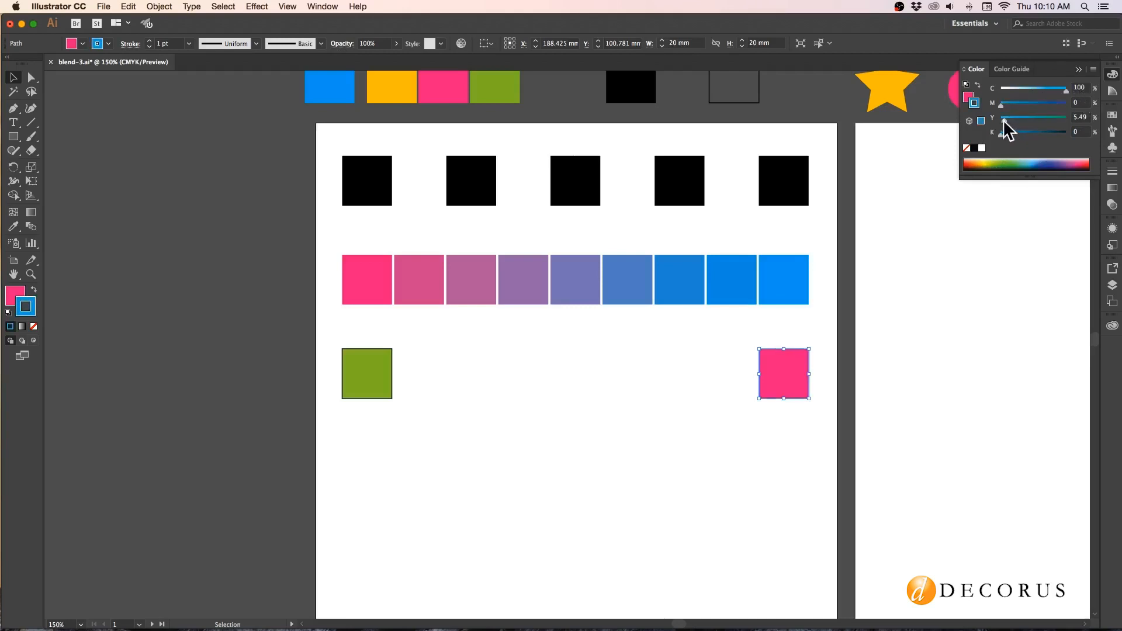
left_click_drag(1004, 121, 999, 121)
left_click(704, 375)
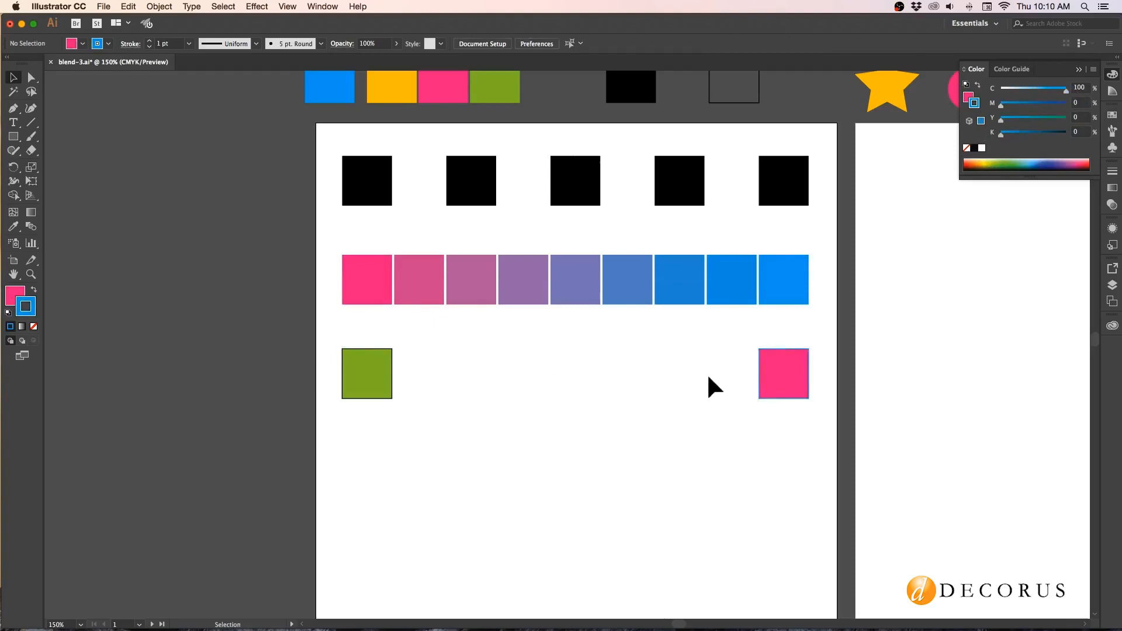
Set the third-row pink square's stroke weight to 20 pt.
left_click(776, 381)
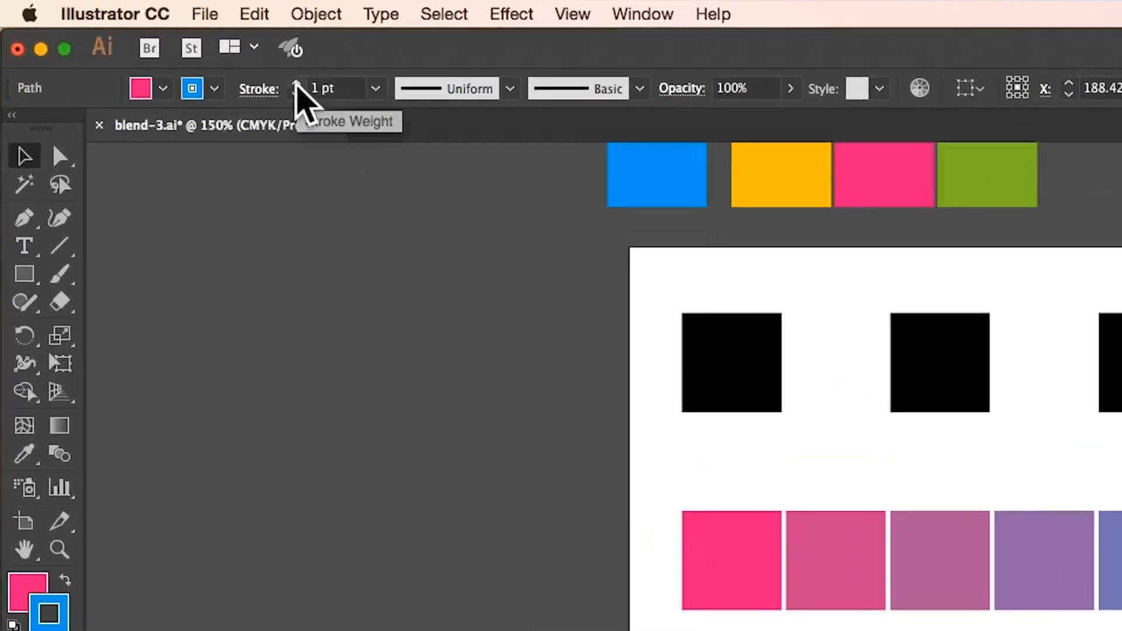
double_click(314, 88)
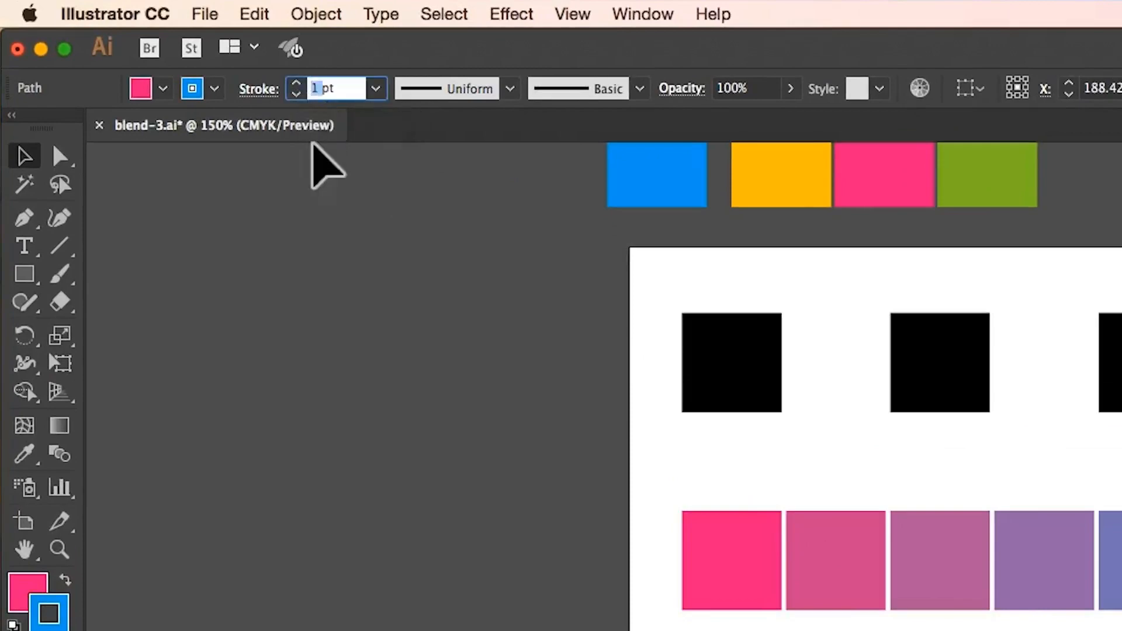
type("20")
key("Return")
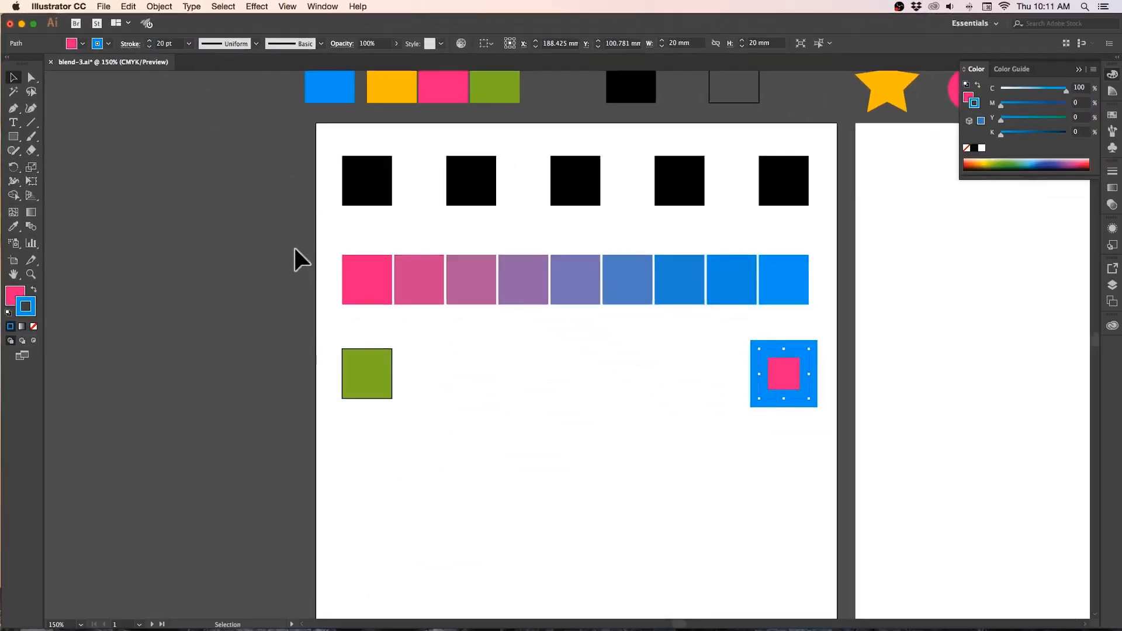
left_click(289, 251)
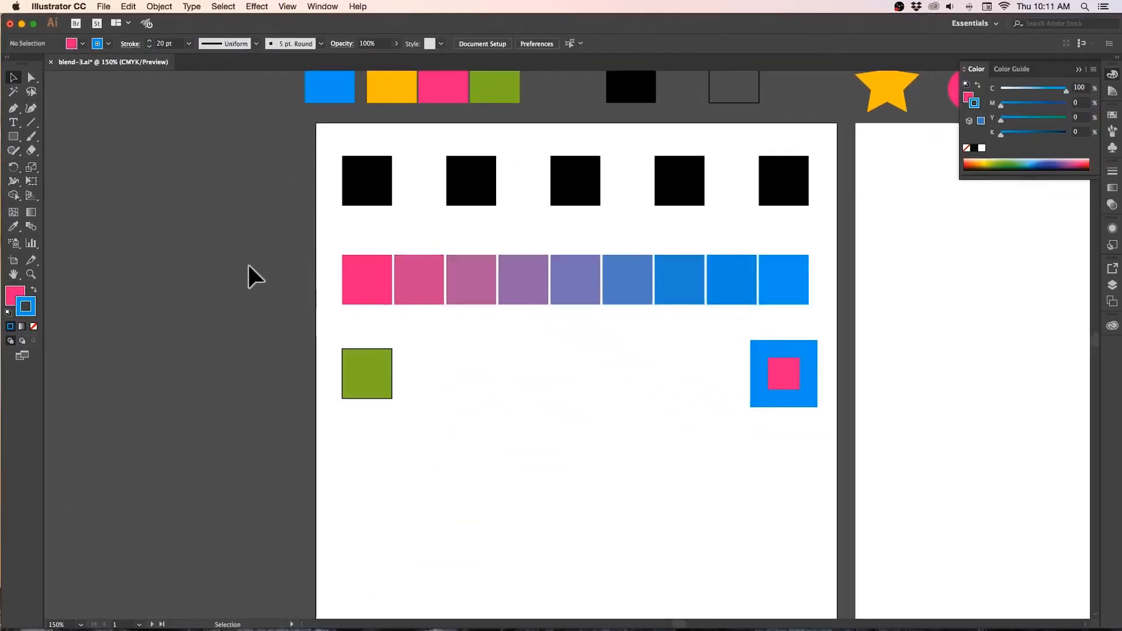
Blend the green square into the blue-stroked pink square in the third row with the Blend tool.
left_click(31, 227)
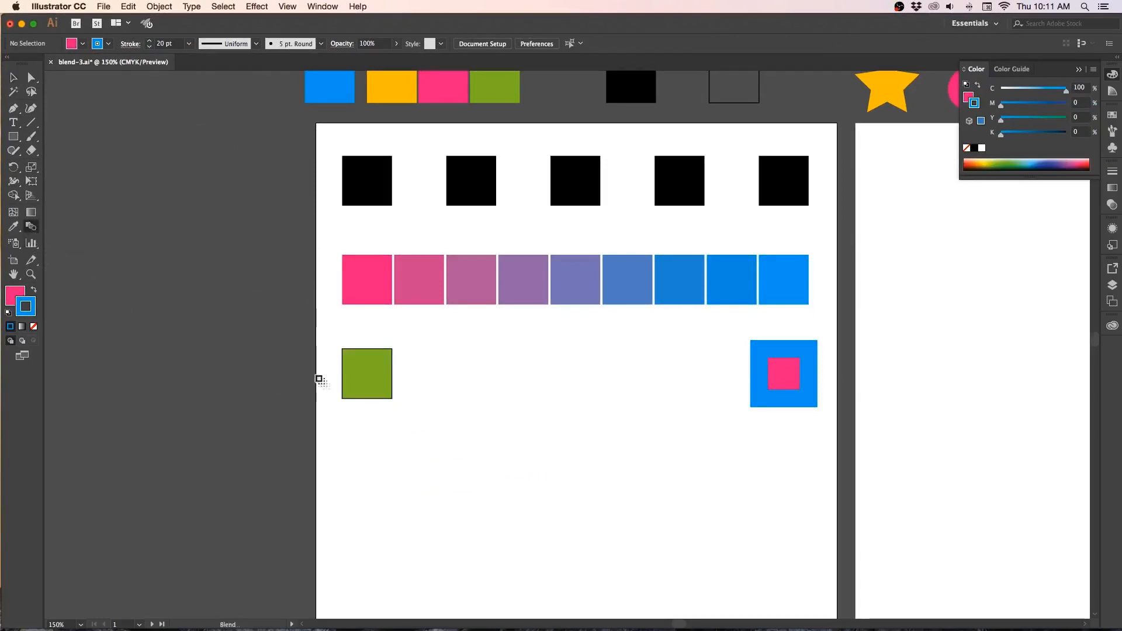
left_click(371, 375)
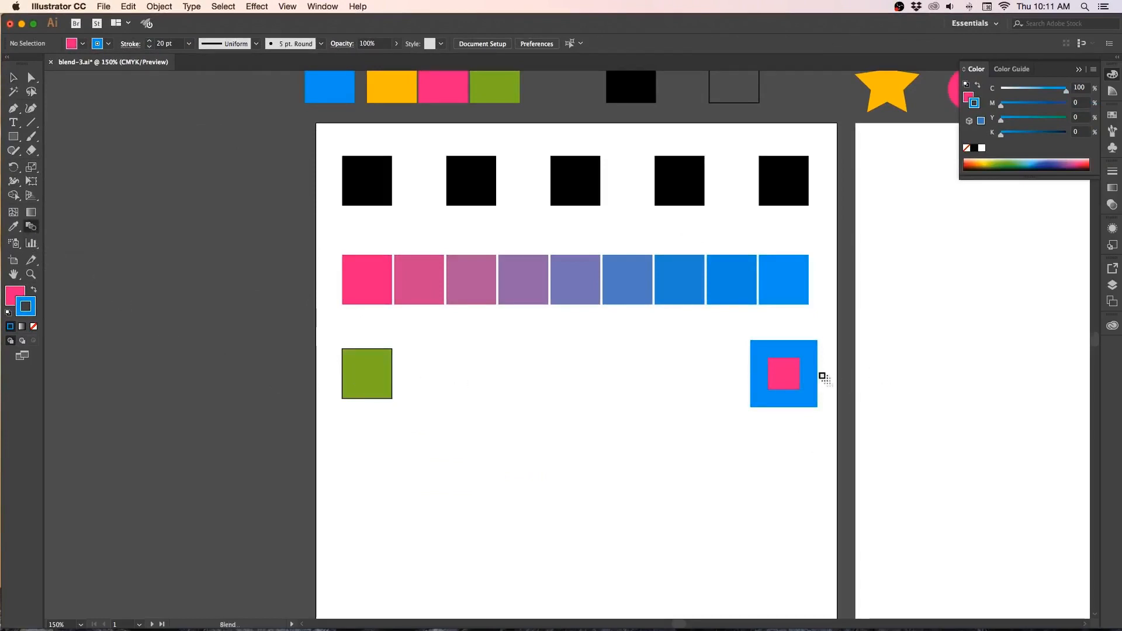
left_click(795, 391)
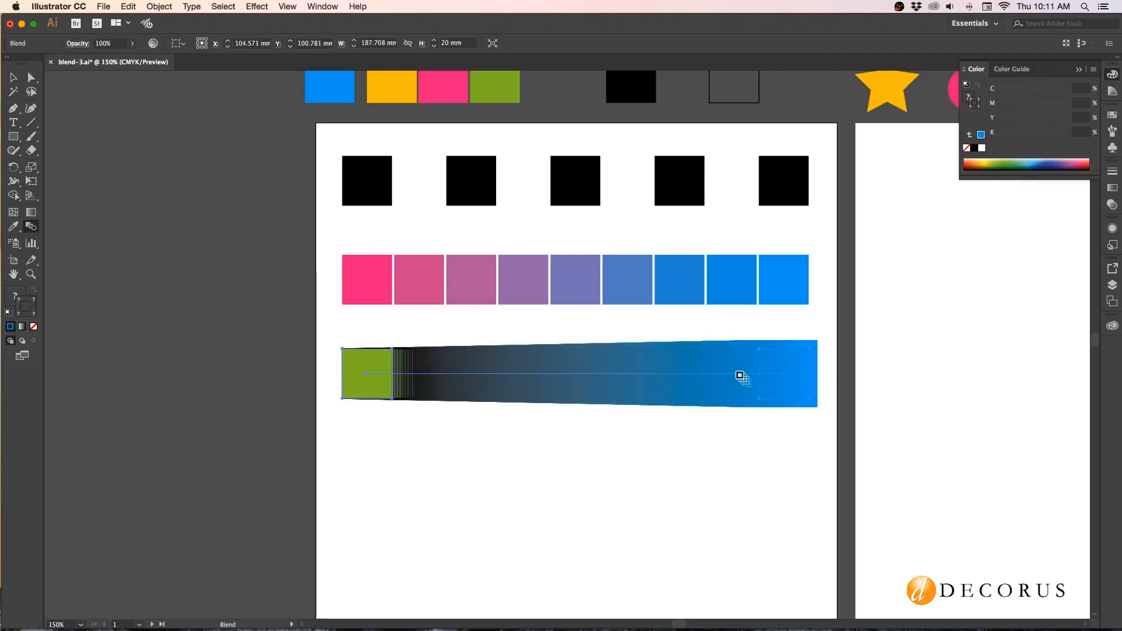
Set the green-to-pink blend's spacing to Specified Steps with 5 steps, preview it, apply the options and deselect the blend.
left_click(161, 8)
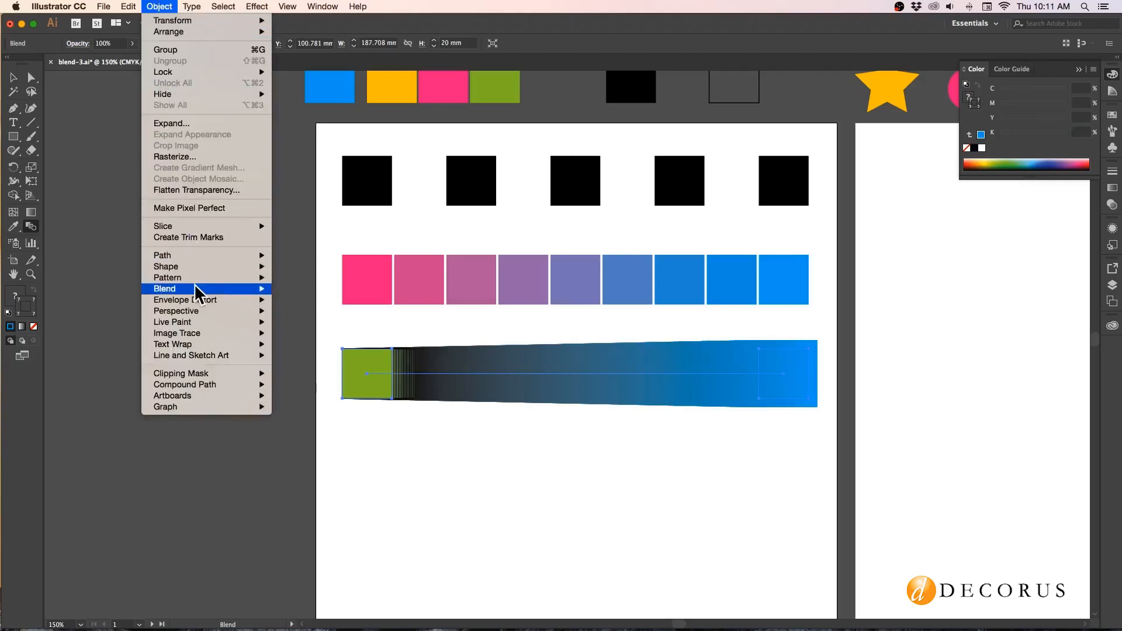
mouse_move(194, 289)
left_click(312, 318)
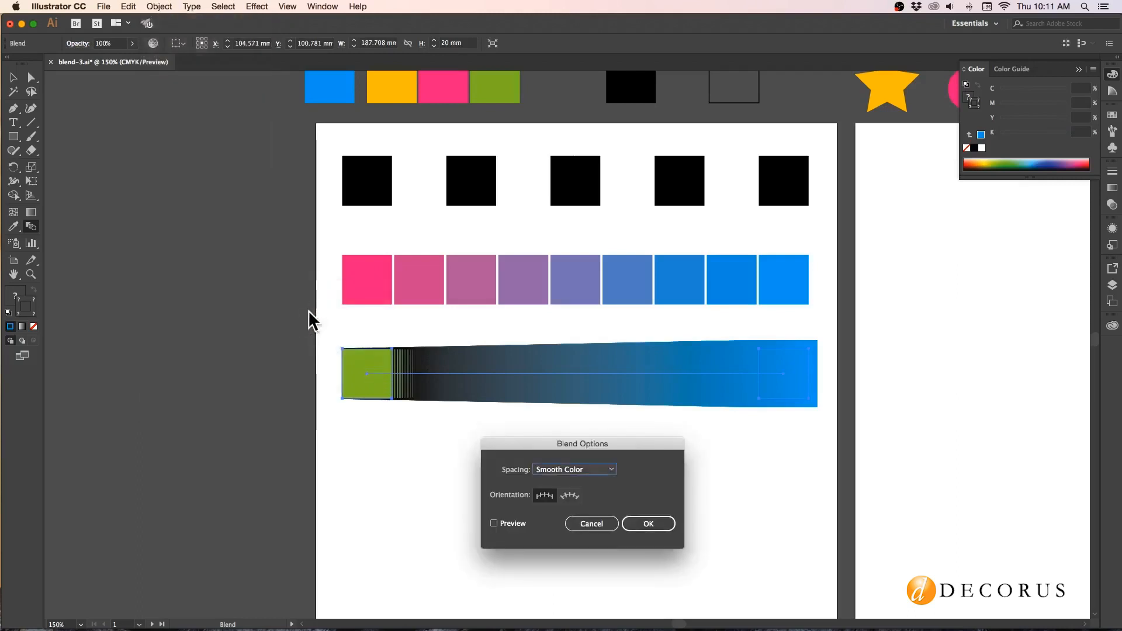
left_click(590, 469)
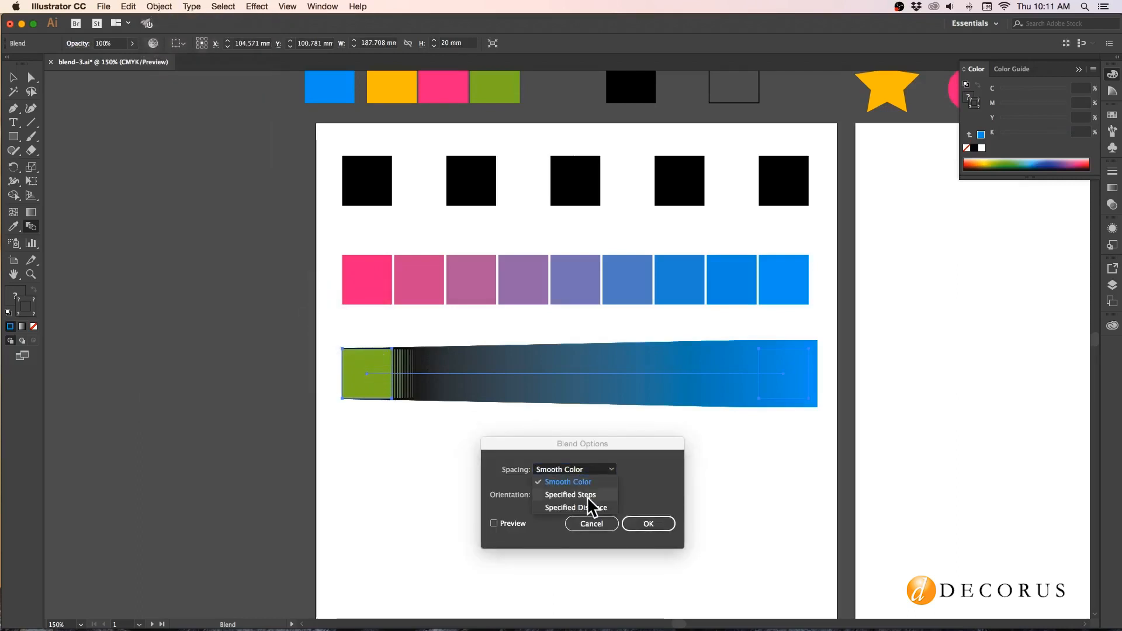
left_click(587, 497)
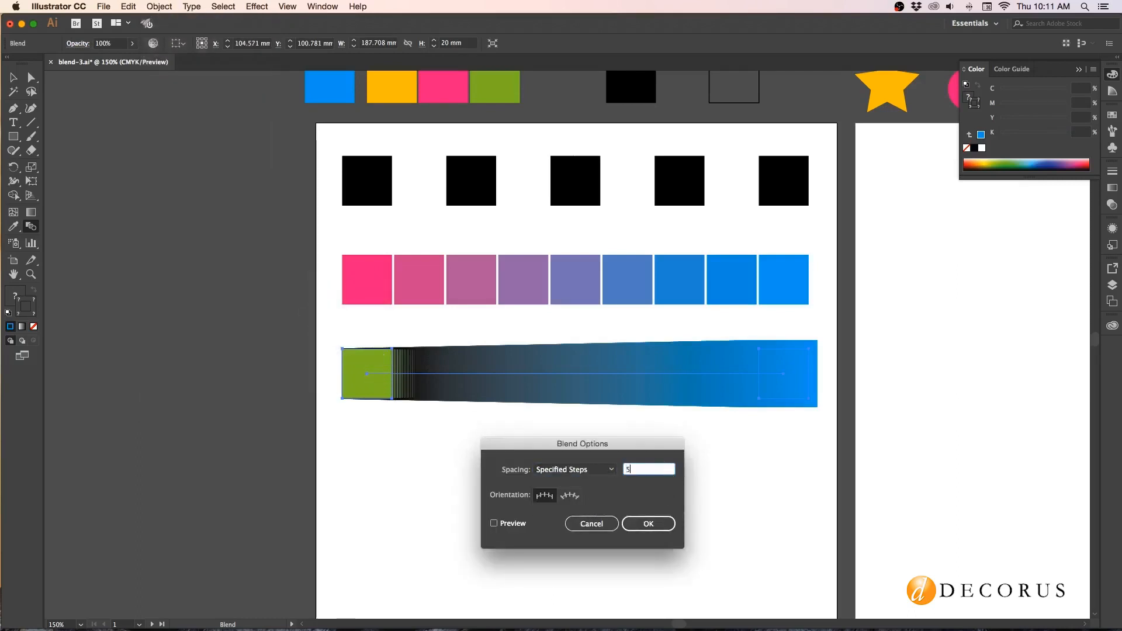
left_click(496, 524)
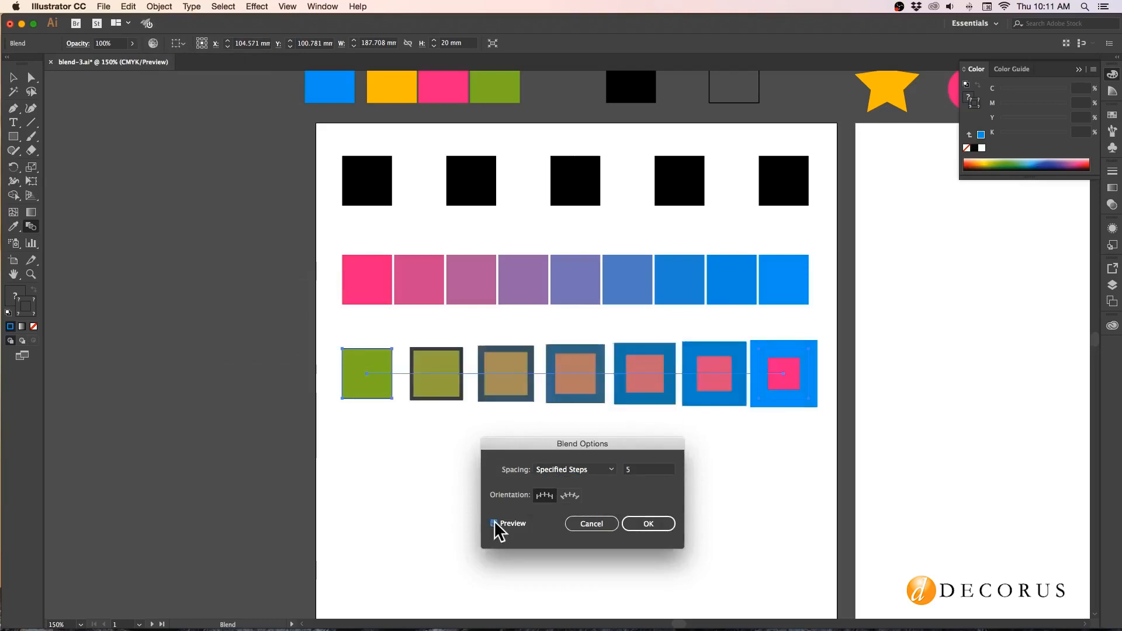
left_click(646, 524)
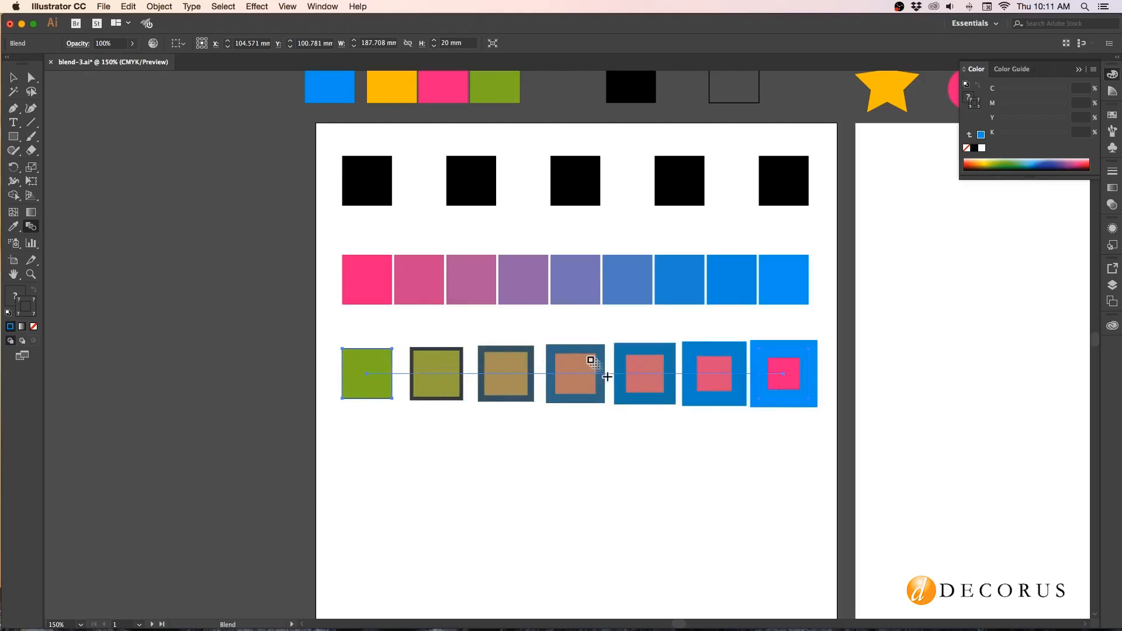
left_click(13, 77)
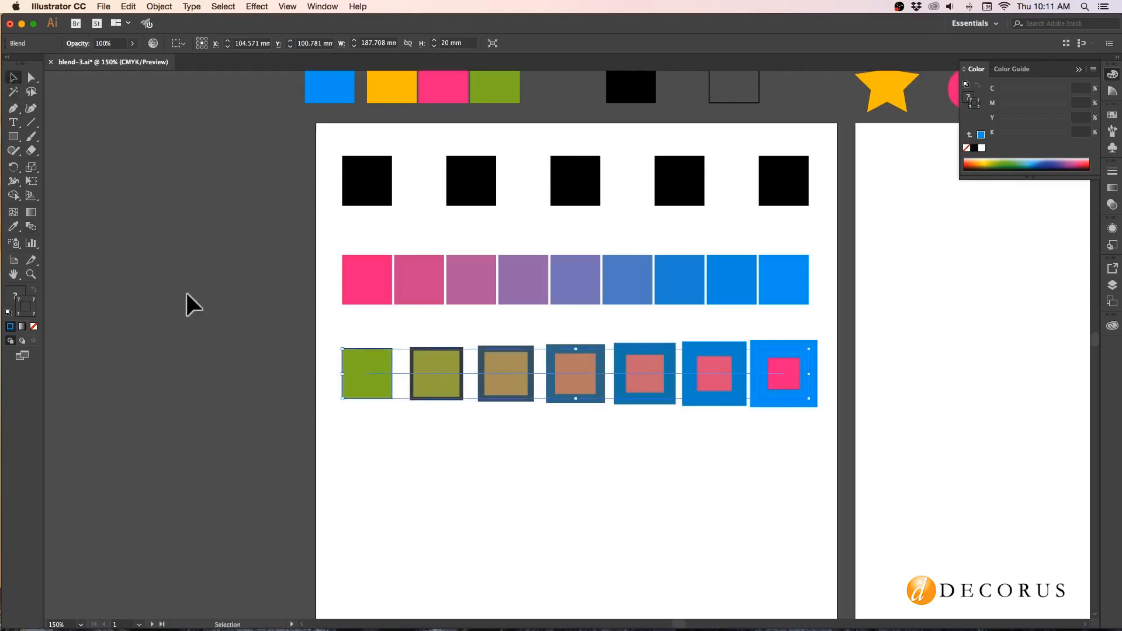
left_click(411, 443)
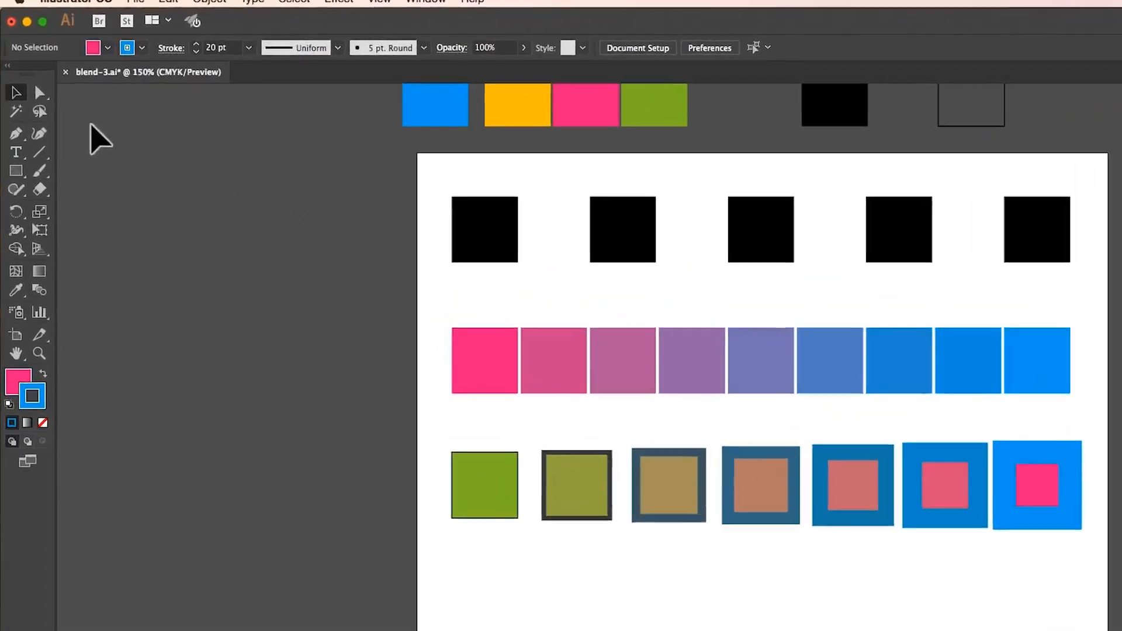
Select only the pink end square of the third-row blend with the Direct Selection tool and apply a linear white-to-black gradient to its stroke.
left_click(39, 92)
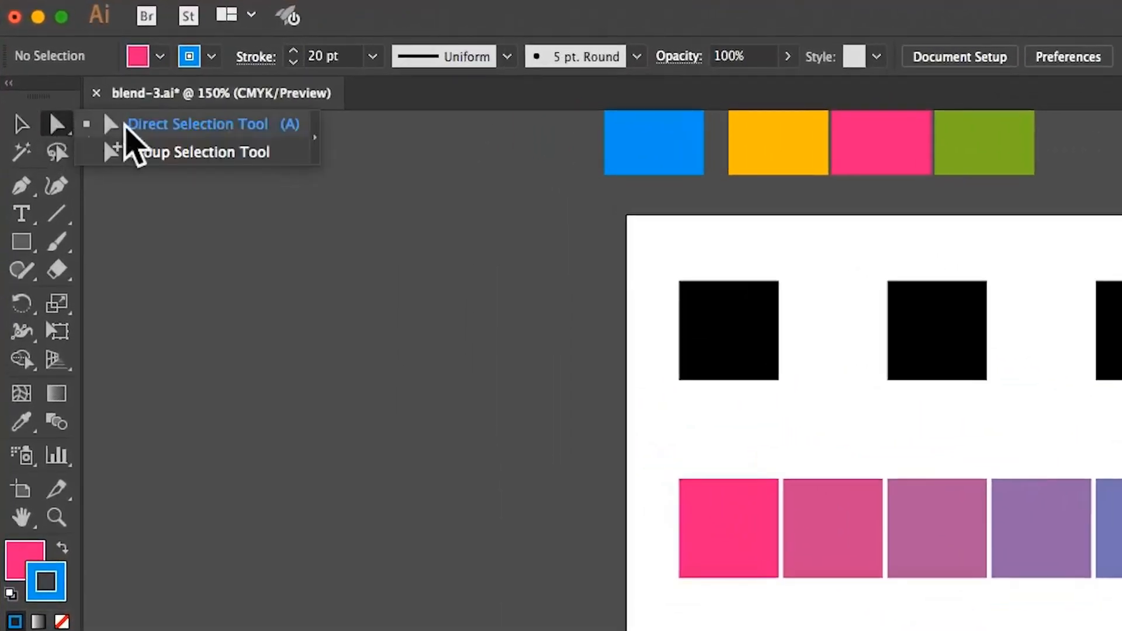
left_click(130, 125)
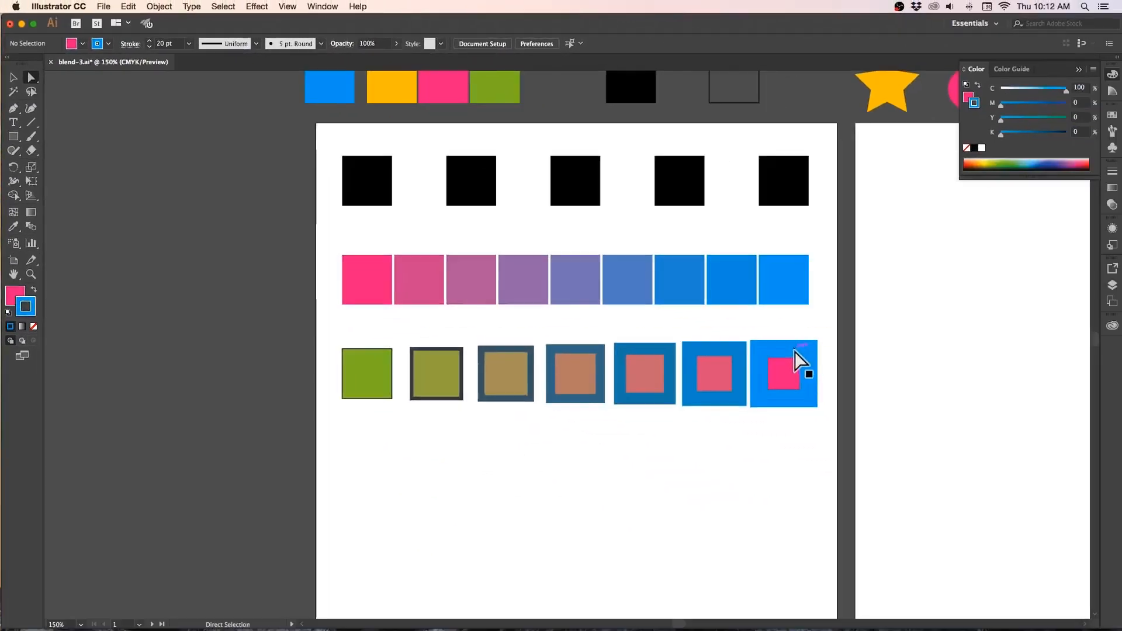
left_click(795, 356)
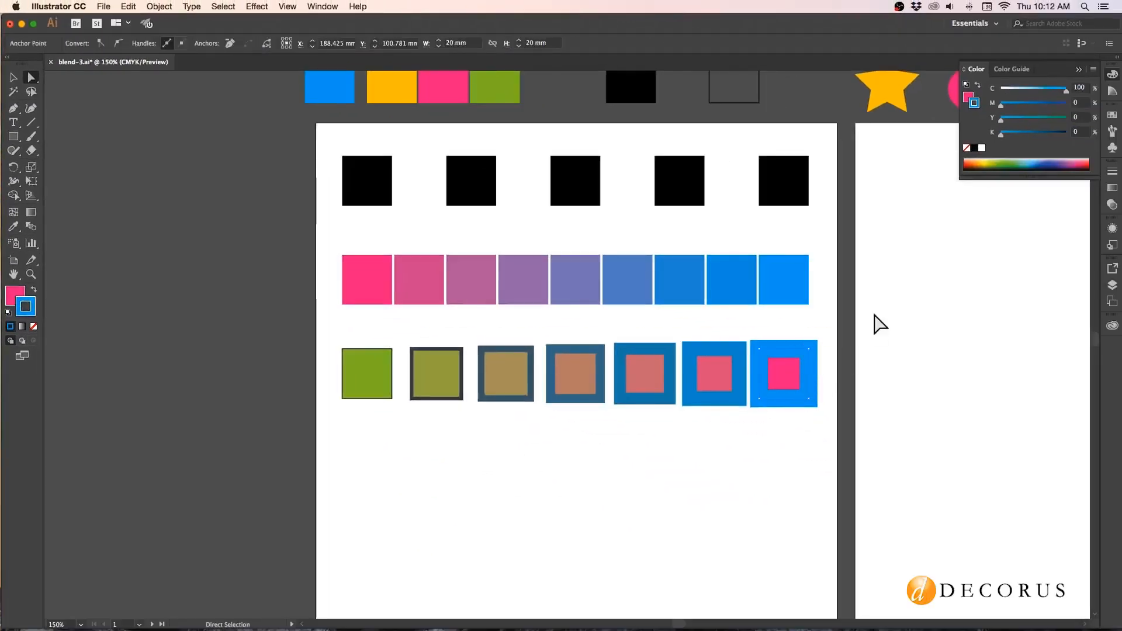
left_click(1112, 188)
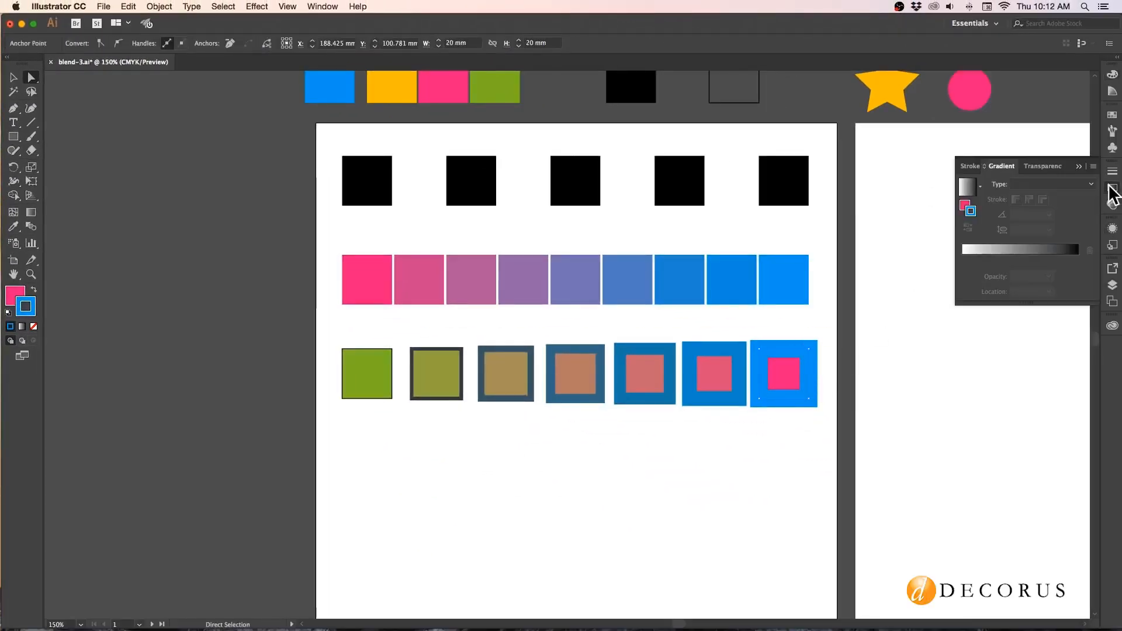
left_click(1035, 250)
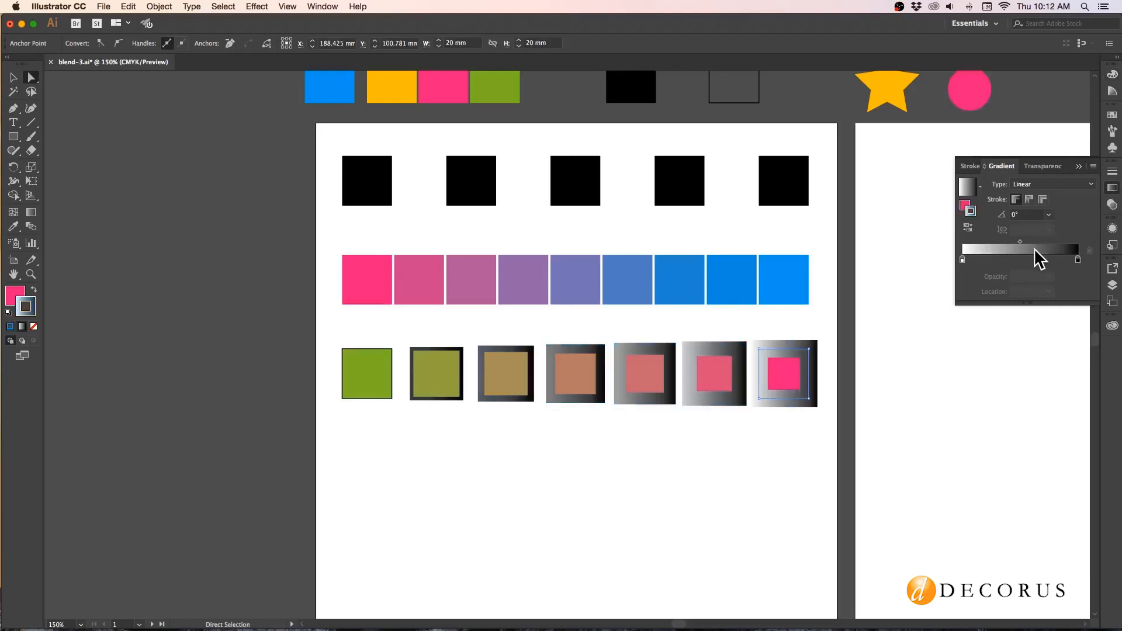
Recolor the black stop of the pink end square's stroke gradient to CMYK blue with C 100, M 0, Y 0, K 0.
double_click(1077, 258)
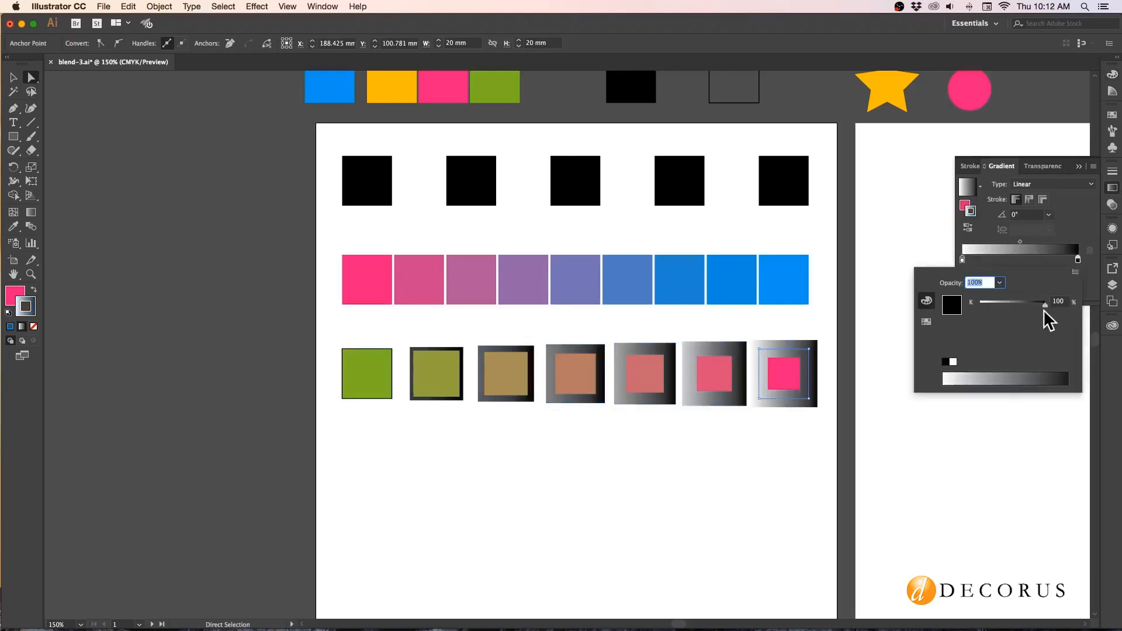
left_click(1075, 272)
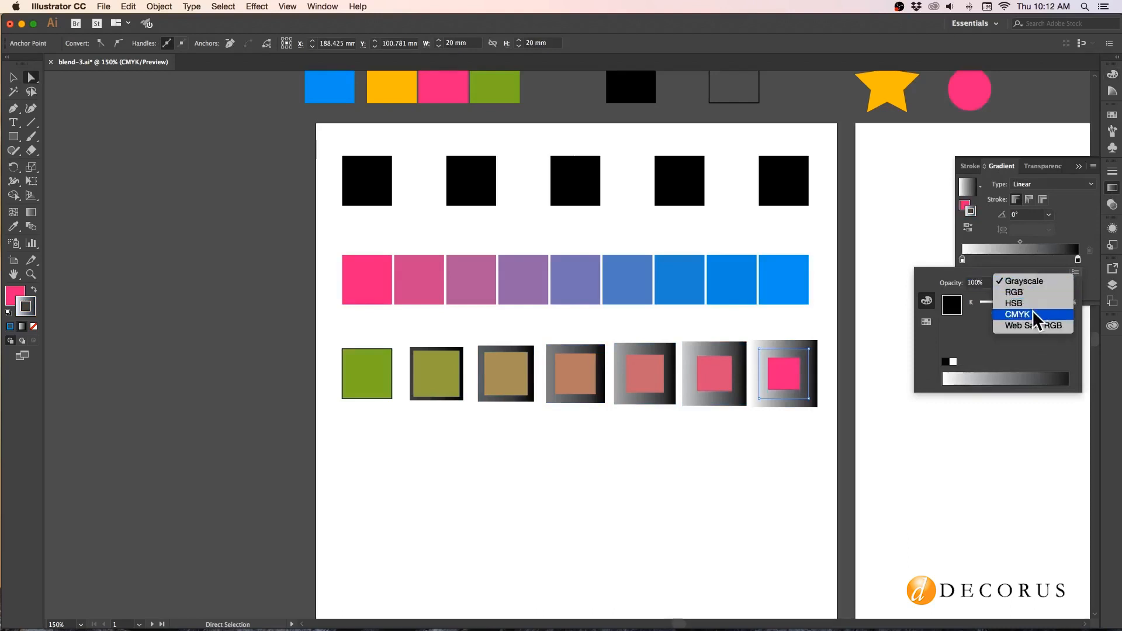
left_click(1032, 312)
left_click_drag(980, 305, 1045, 304)
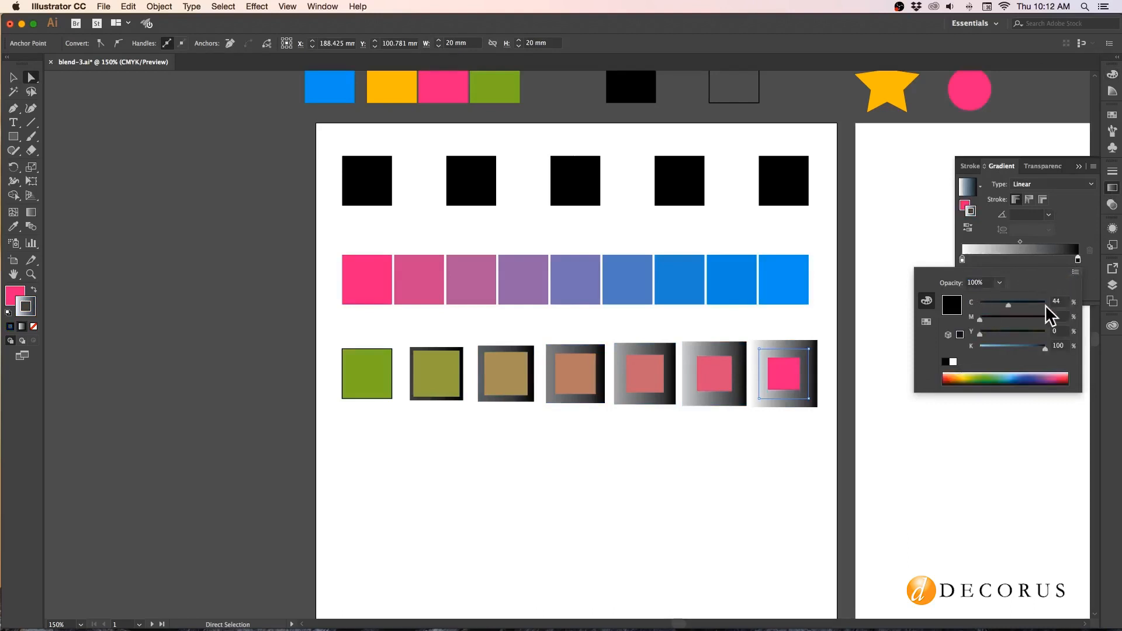
left_click_drag(1045, 346, 922, 353)
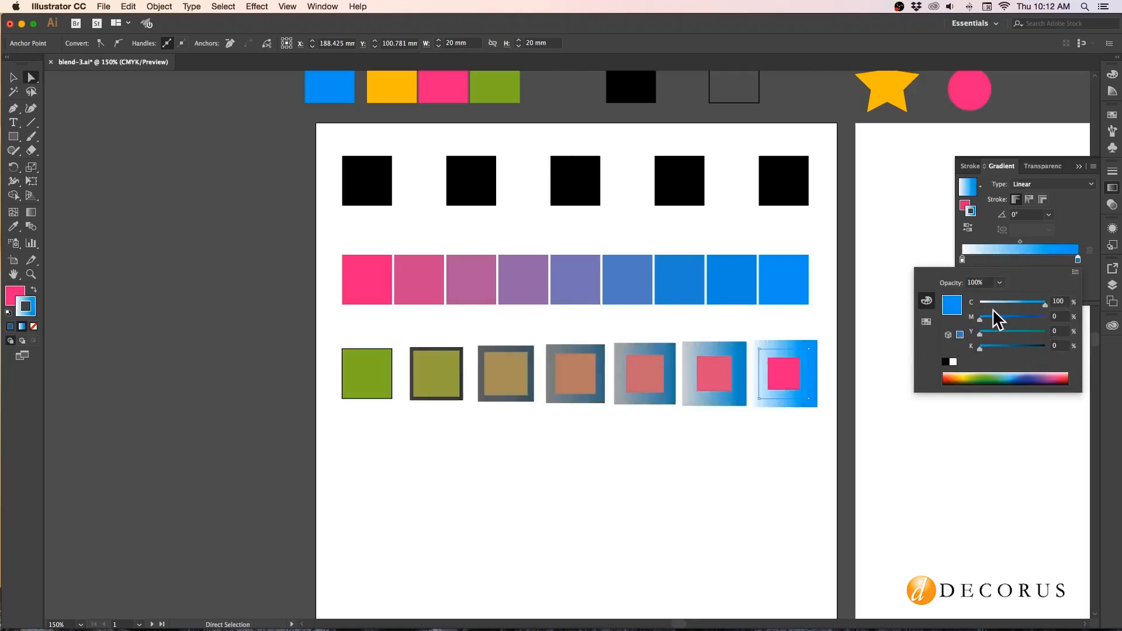
Recolor the white stop of the same stroke gradient to CMYK yellow with C 0, M 0, Y 100, K 0.
left_click(963, 261)
double_click(963, 260)
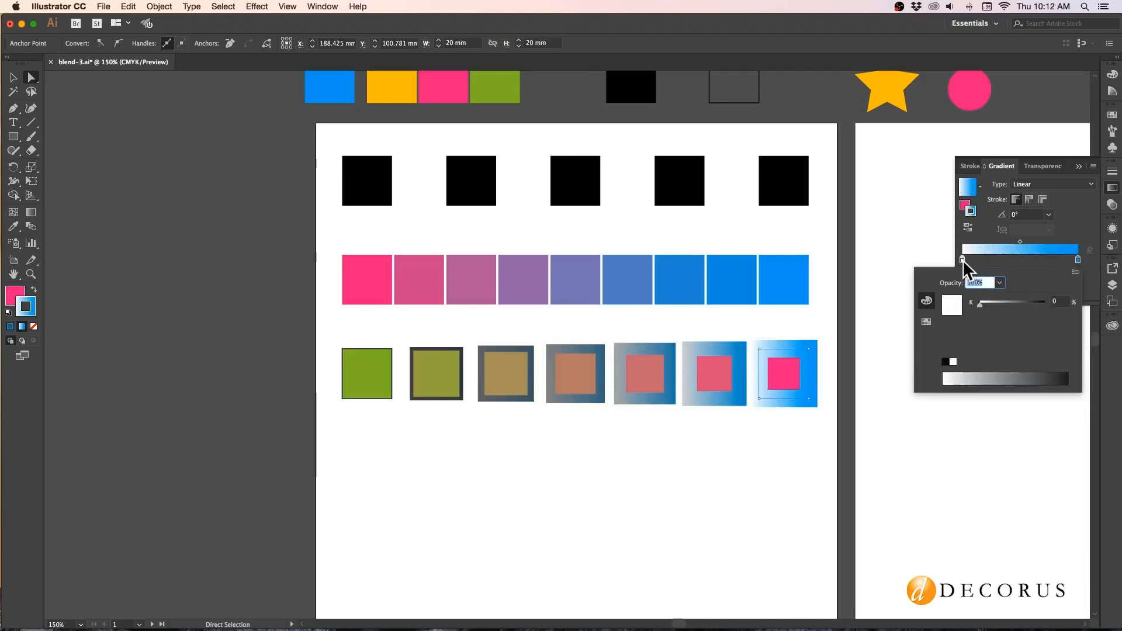
left_click(1075, 272)
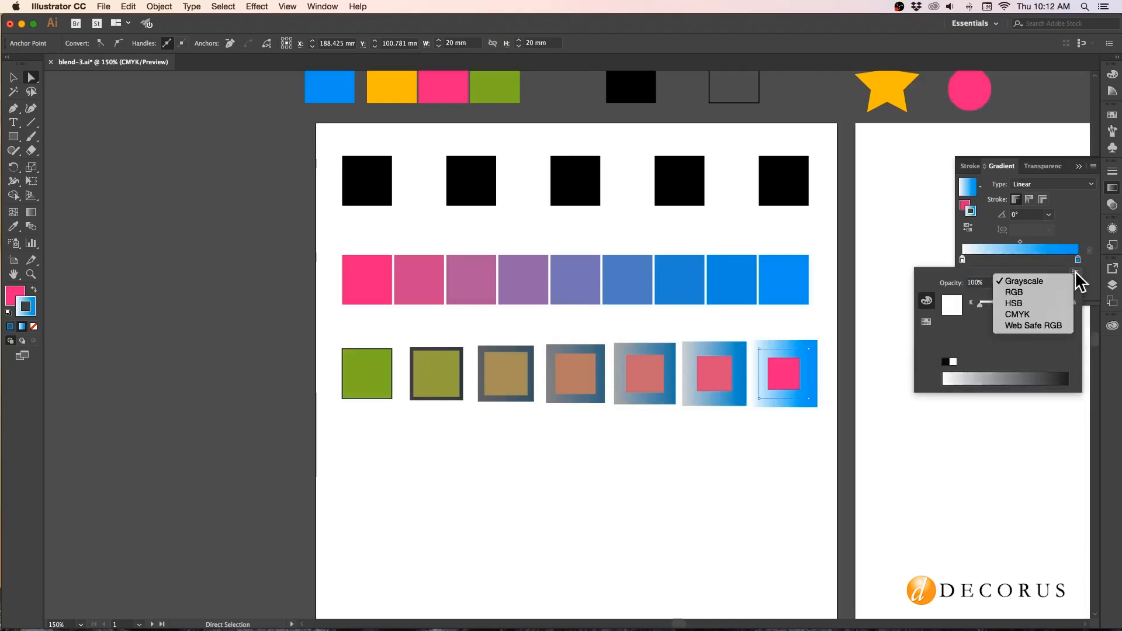
left_click(1030, 316)
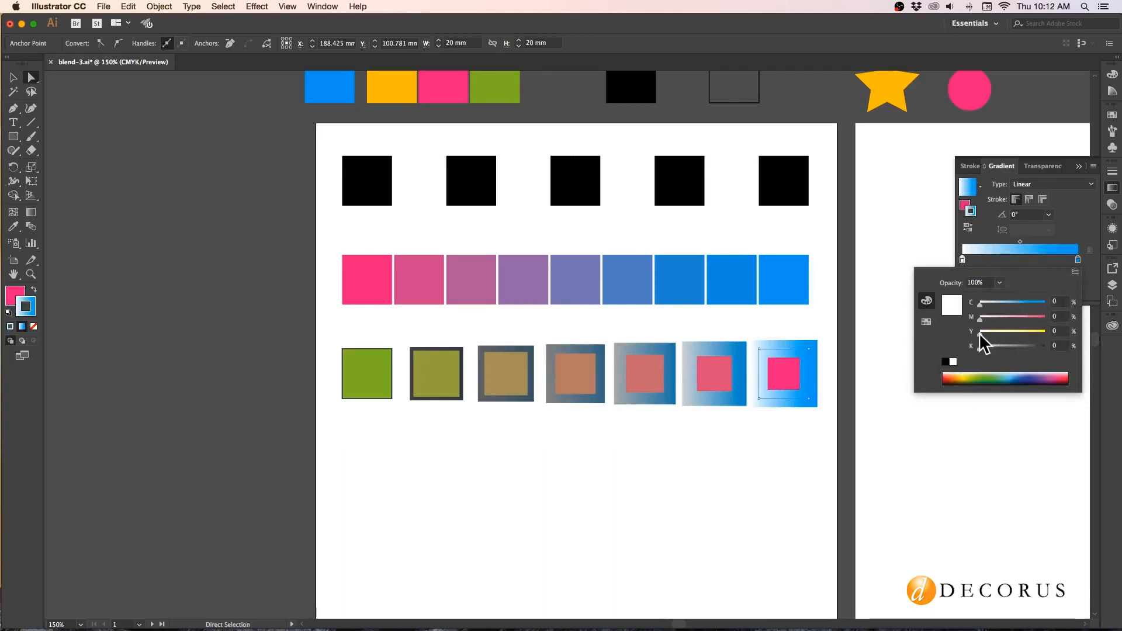
left_click_drag(980, 333, 1077, 338)
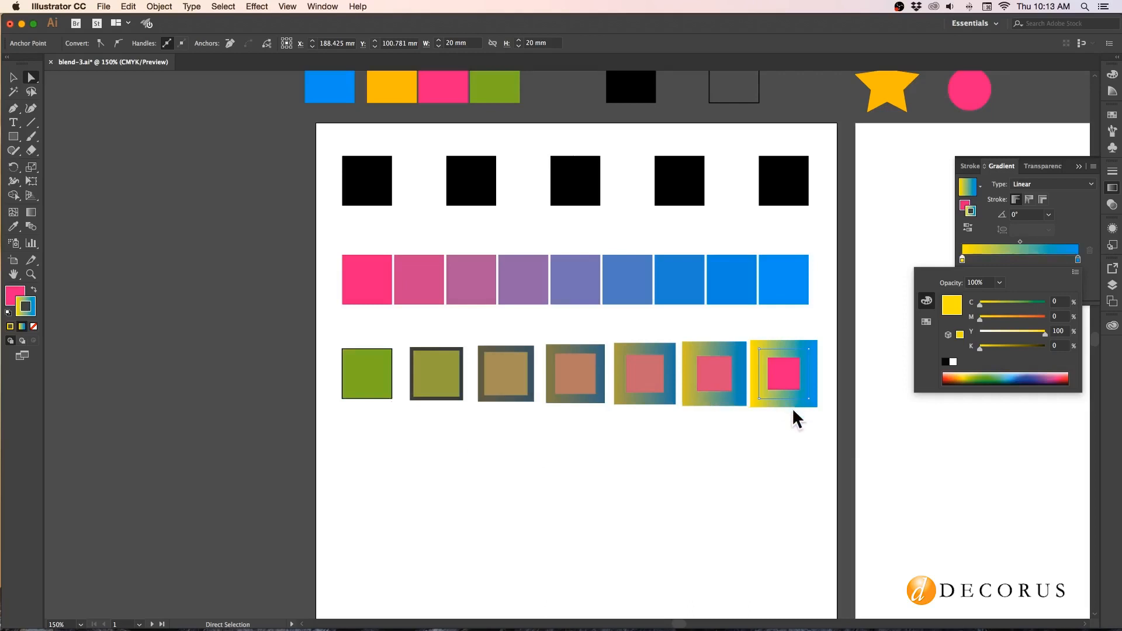
left_click(297, 395)
Copy the pink-to-blue and pink-to-yellow gradient squares to opposite ends of a new fourth row on the first artboard, and deselect them.
scroll(353, 405, "right", 3)
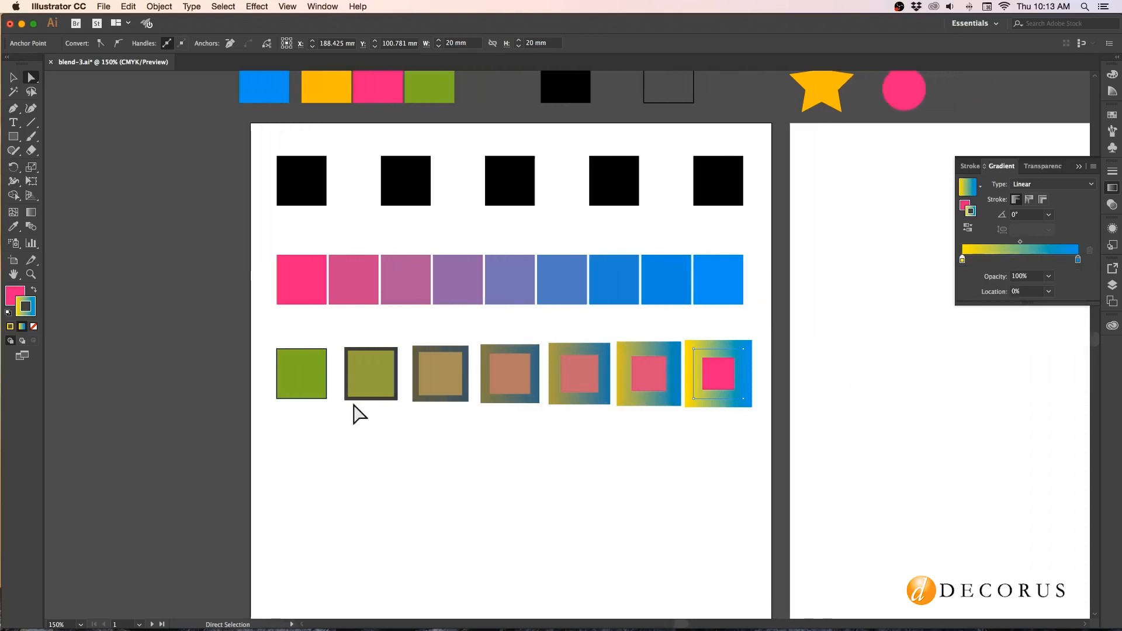
scroll(357, 414, "right", 3)
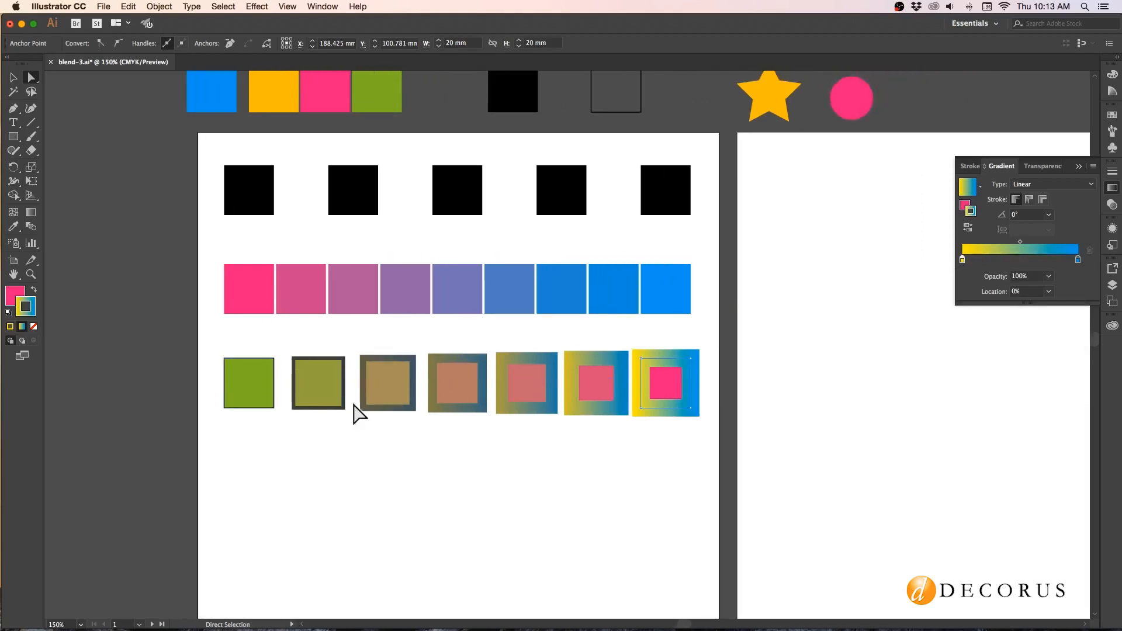
scroll(355, 414, "right", 8)
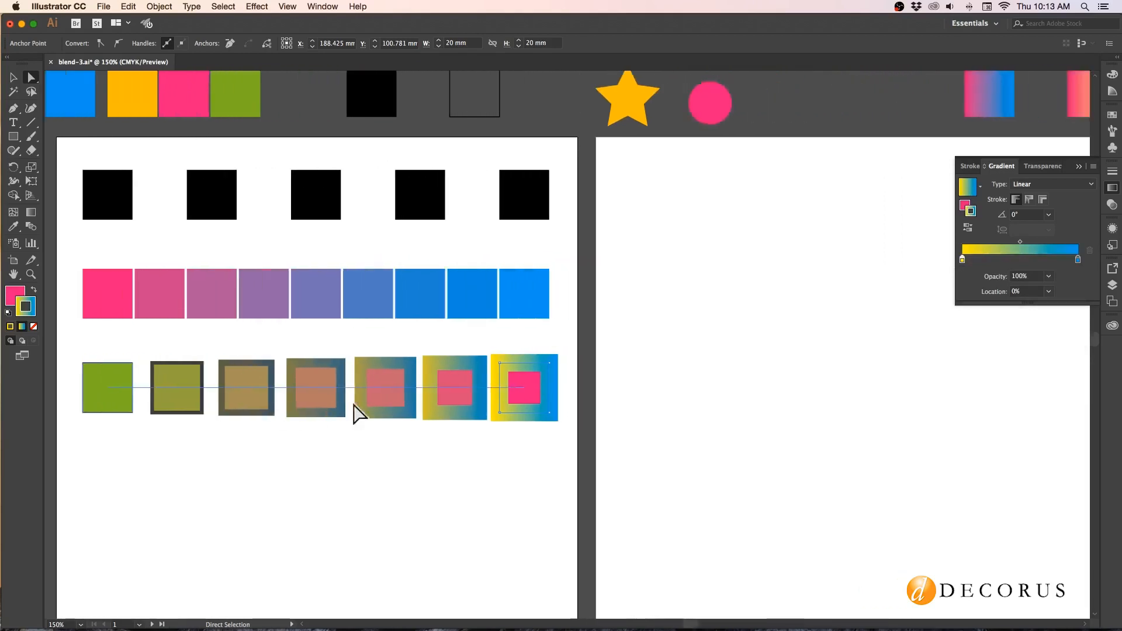
left_click(967, 110)
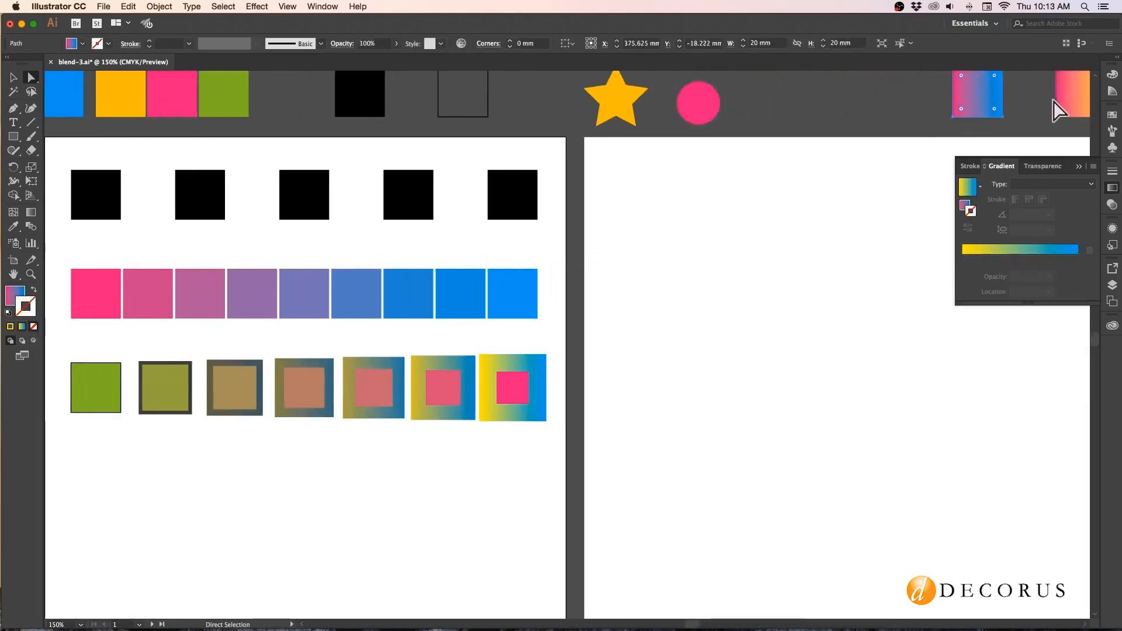
left_click(1066, 102, "shift")
left_click_drag(1066, 102, 502, 515)
left_click(233, 476)
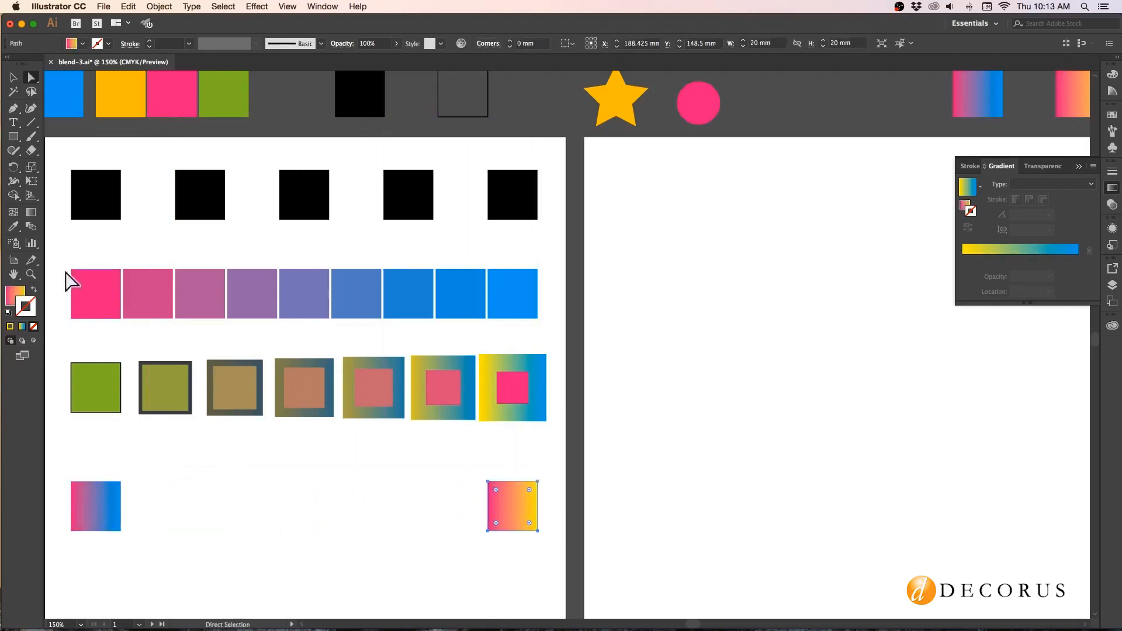
left_click(13, 77)
scroll(326, 611, "left", 10)
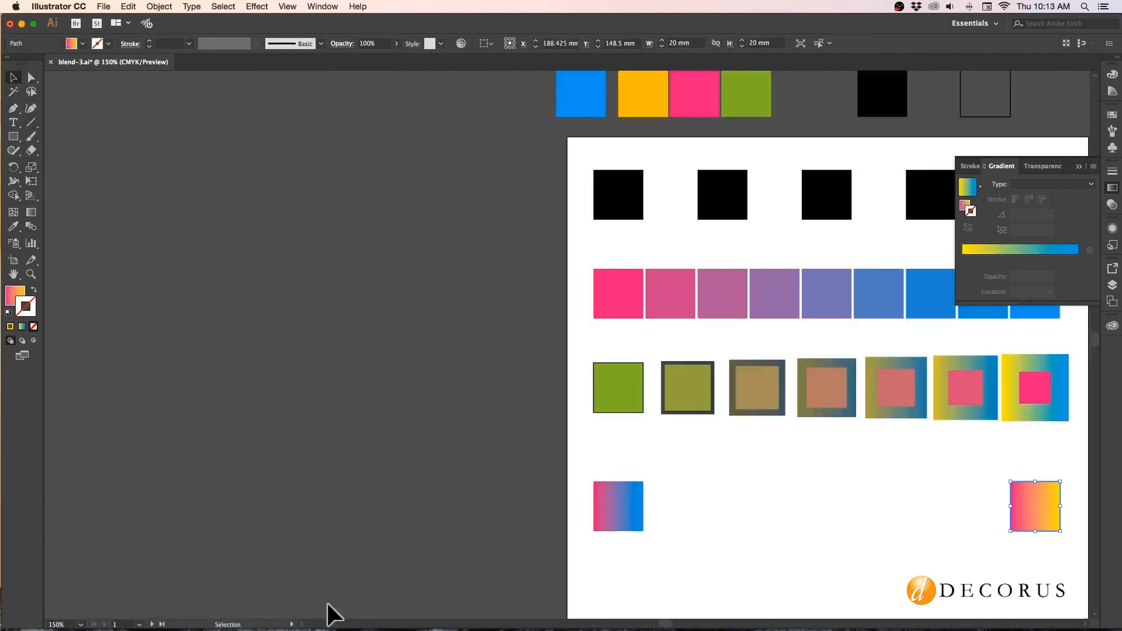
scroll(709, 564, "right", 2)
scroll(709, 563, "right", 5)
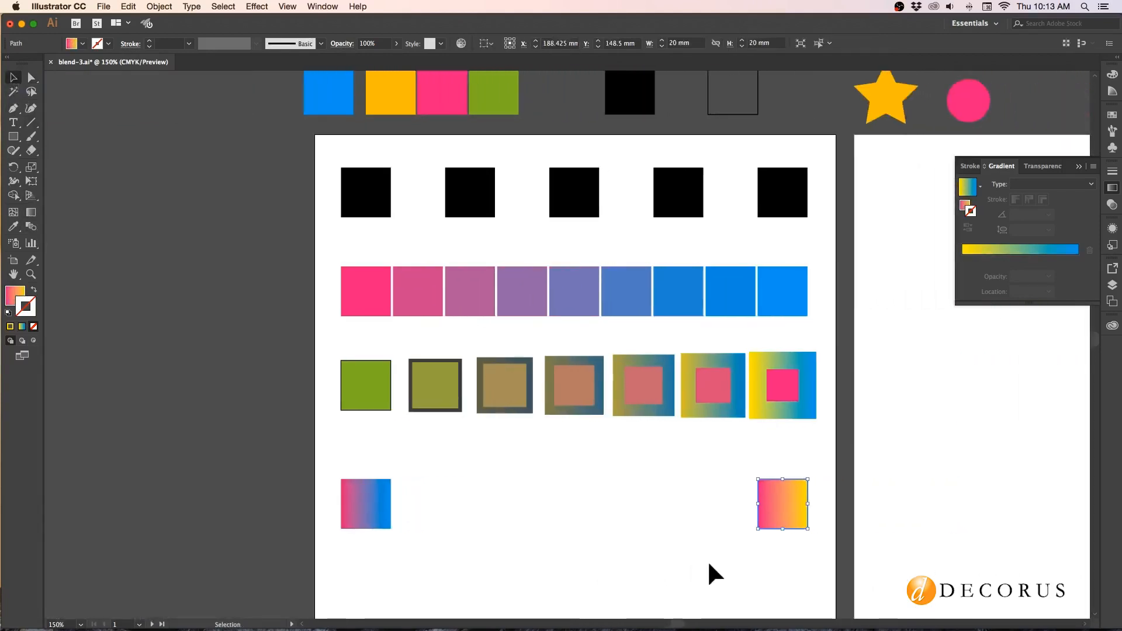
left_click(768, 563)
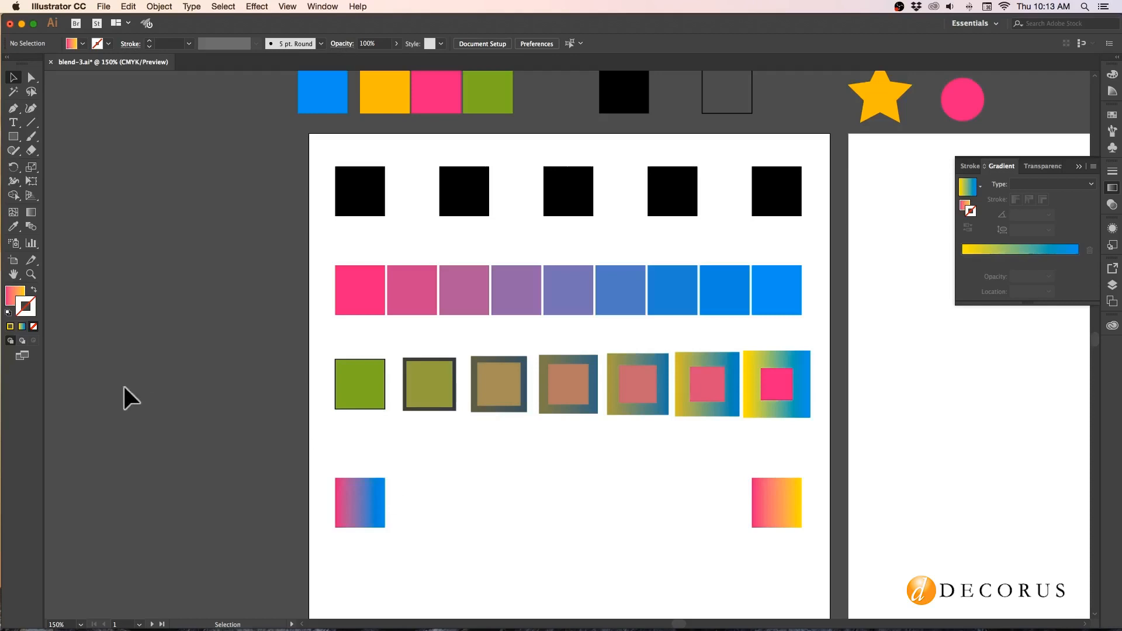
Blend the fourth row's pink-to-blue gradient square into its pink-to-yellow gradient square with the Blend tool.
left_click(17, 295)
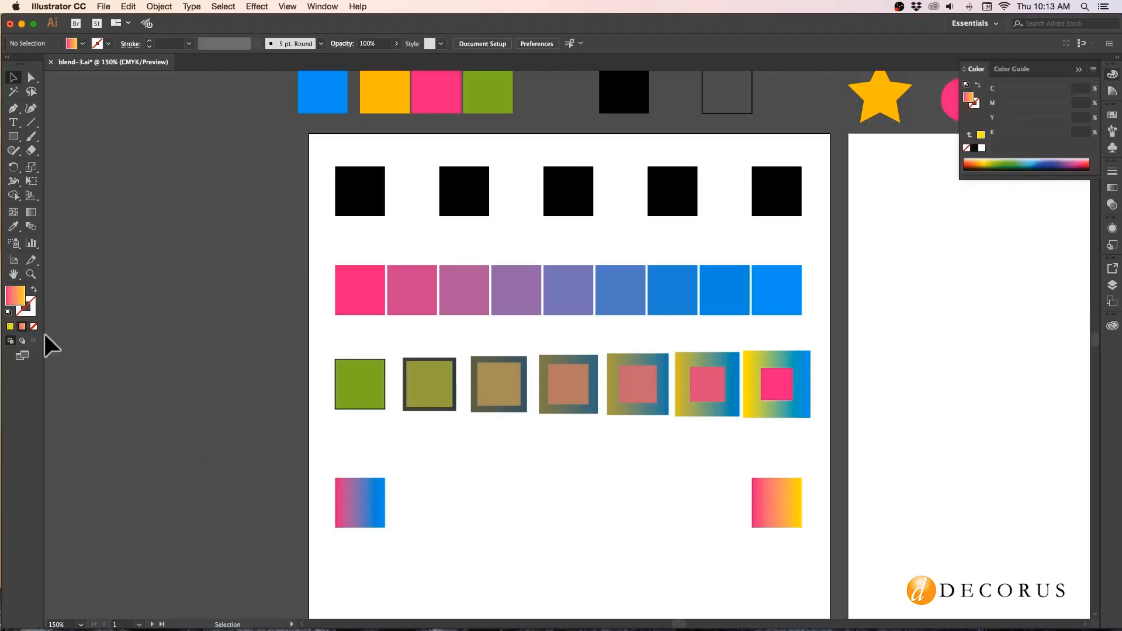
left_click(31, 226)
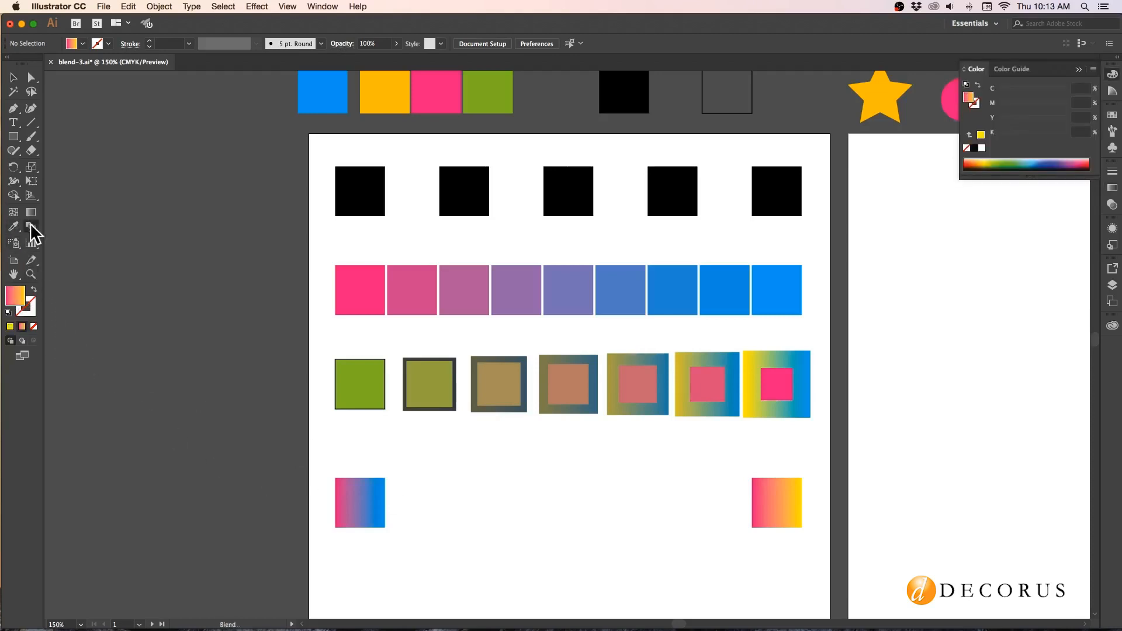
left_click(349, 498)
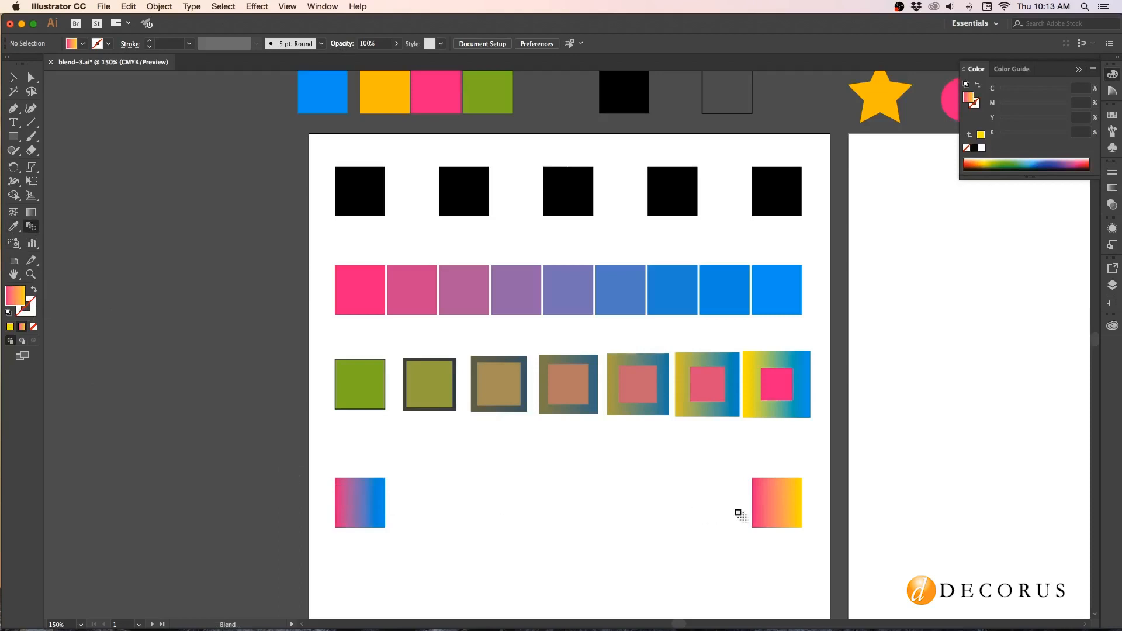
left_click(769, 510)
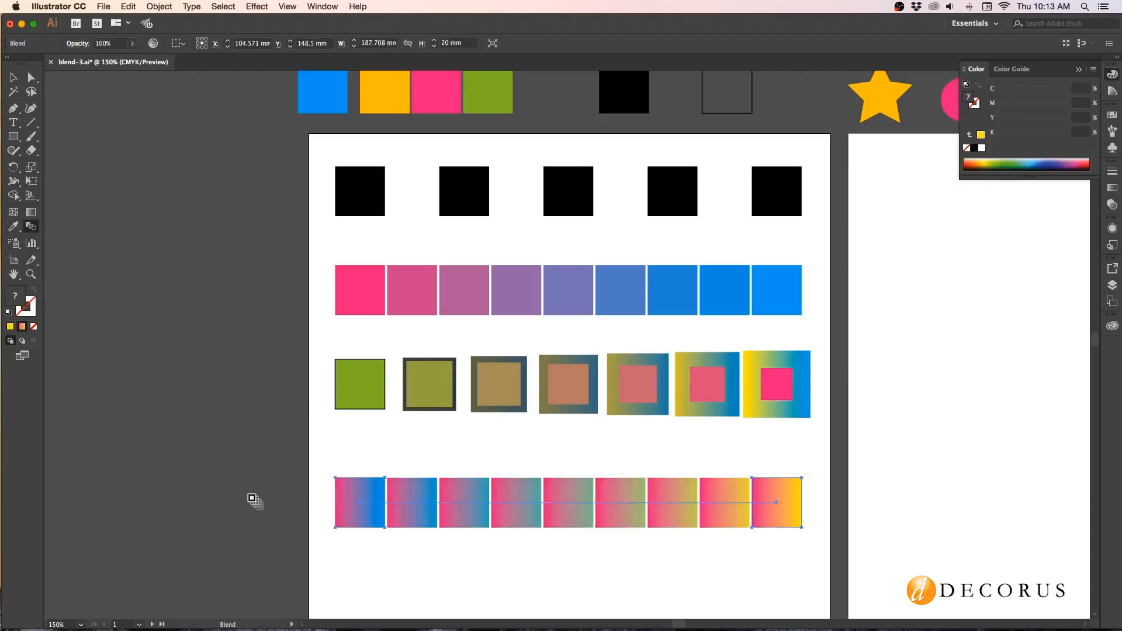
Select only the fourth-row blend's pink-to-yellow end square and redraw its linear gradient vertically at 90° with the Gradient tool.
left_click(32, 79)
left_click(800, 535)
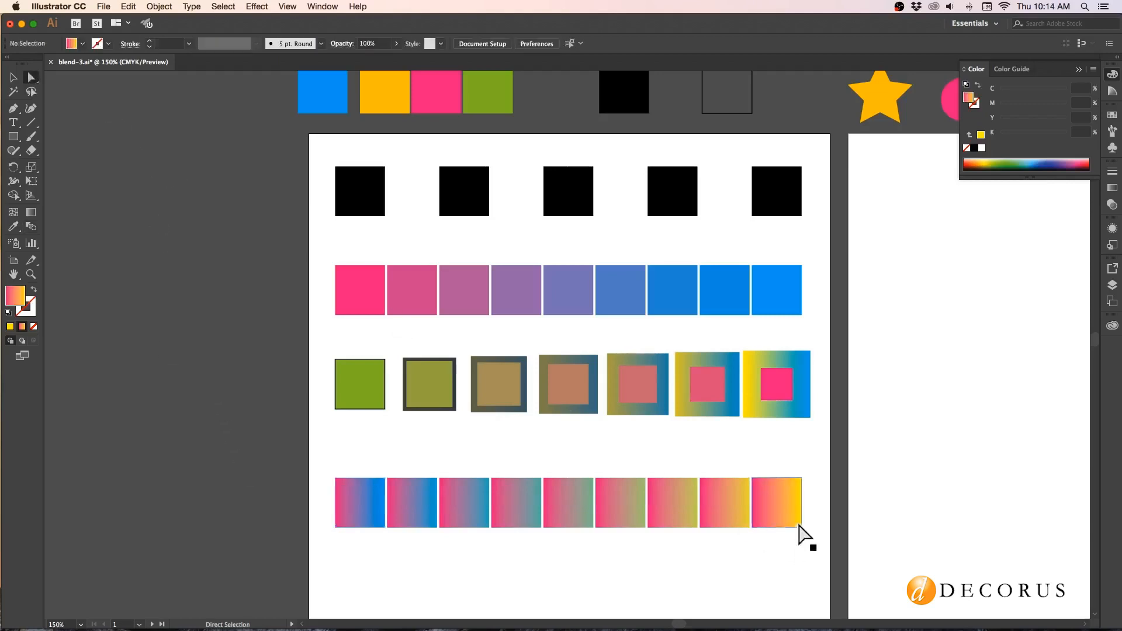
left_click(801, 516)
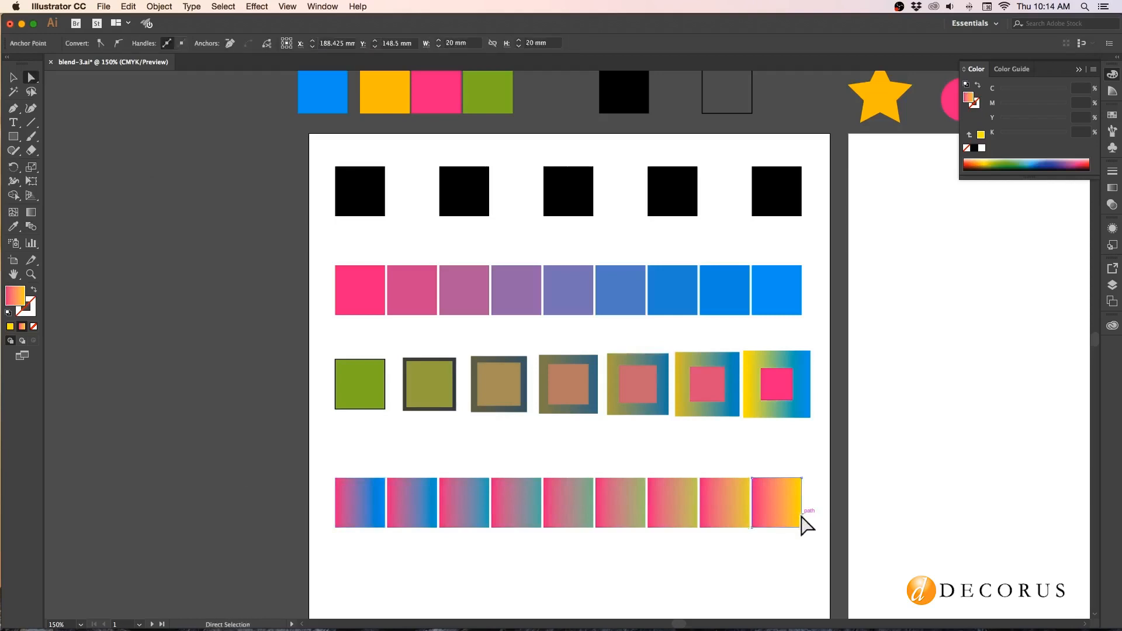
left_click(1112, 188)
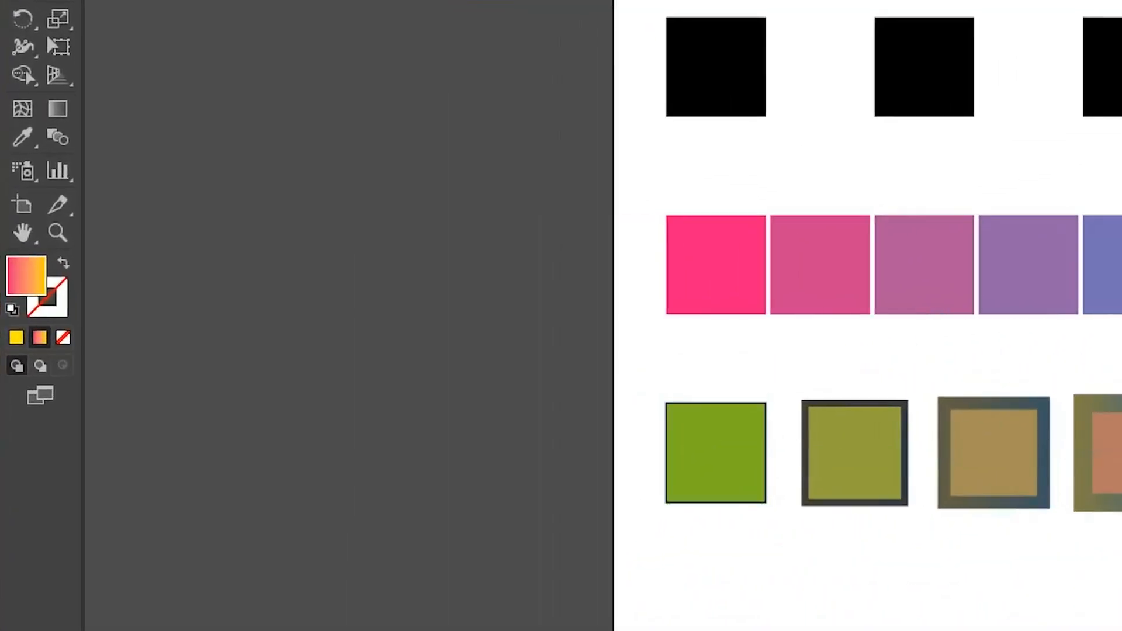
left_click(57, 109)
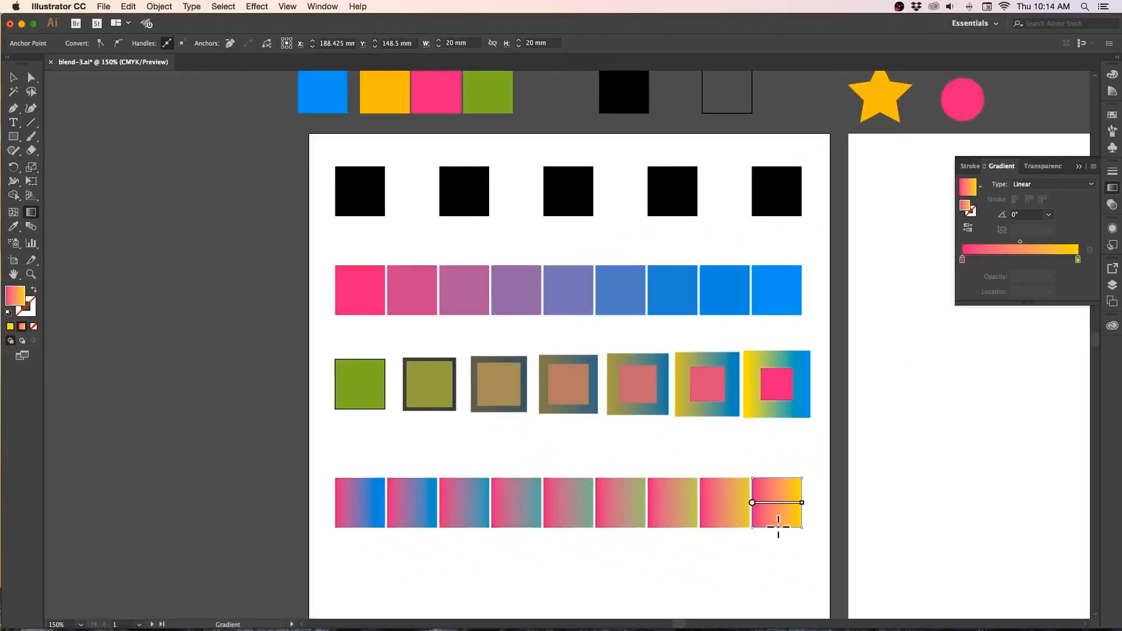
left_click_drag(957, 574, 959, 518)
left_click_drag(779, 481, 778, 479)
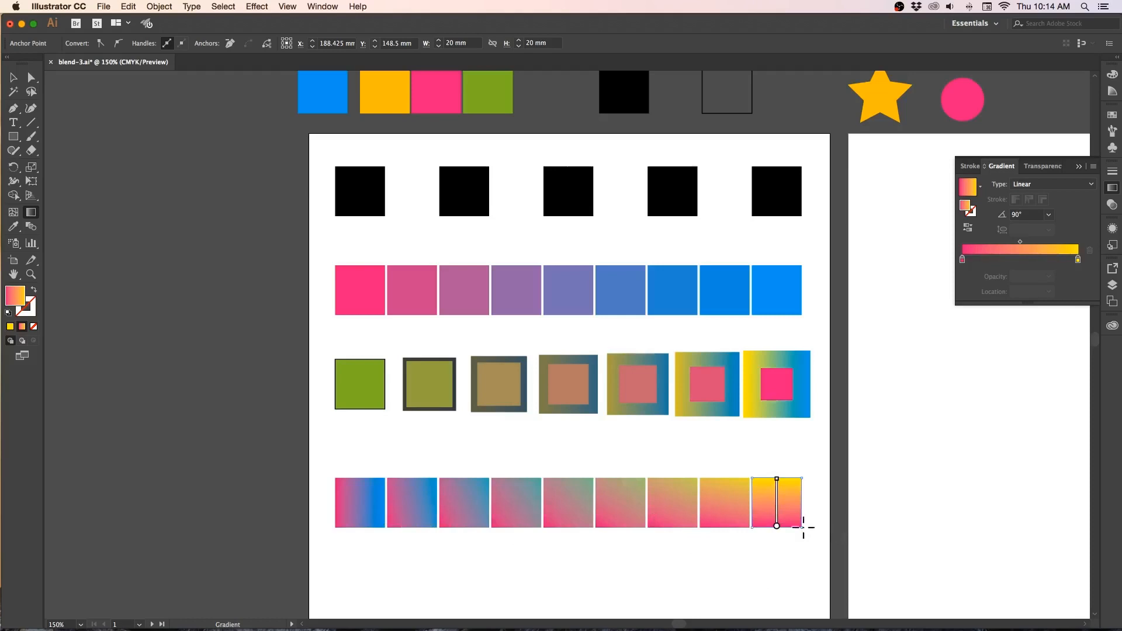
Copy the blue square from above the artboard to the start of a fifth row, and duplicate it at the row's opposite end.
left_click(12, 78)
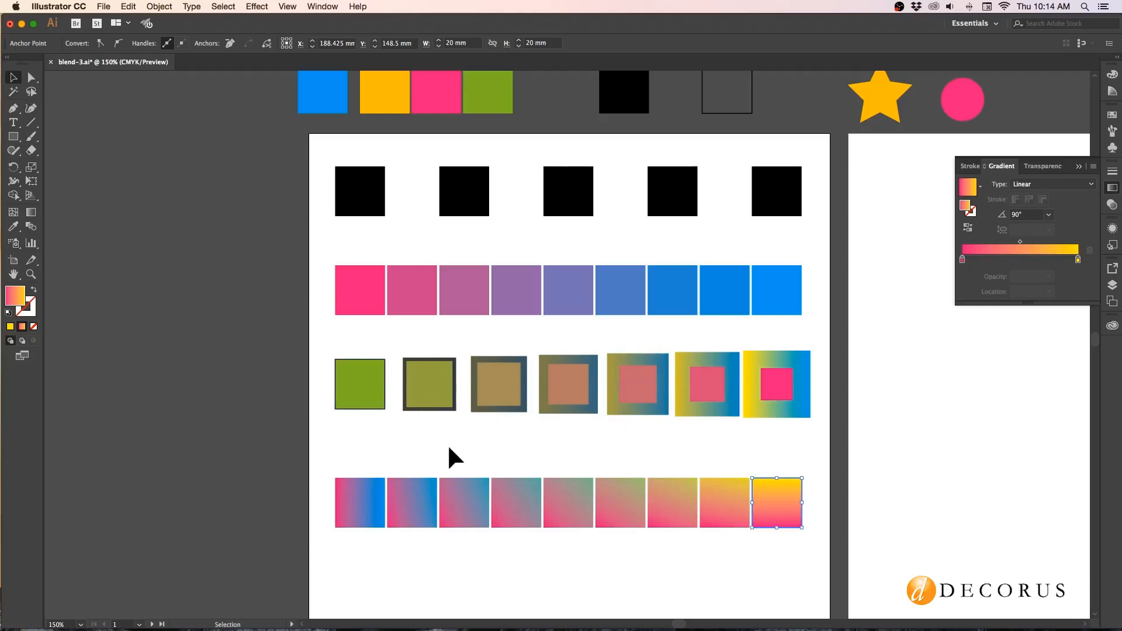
key("space")
left_click_drag(428, 448, 406, 266)
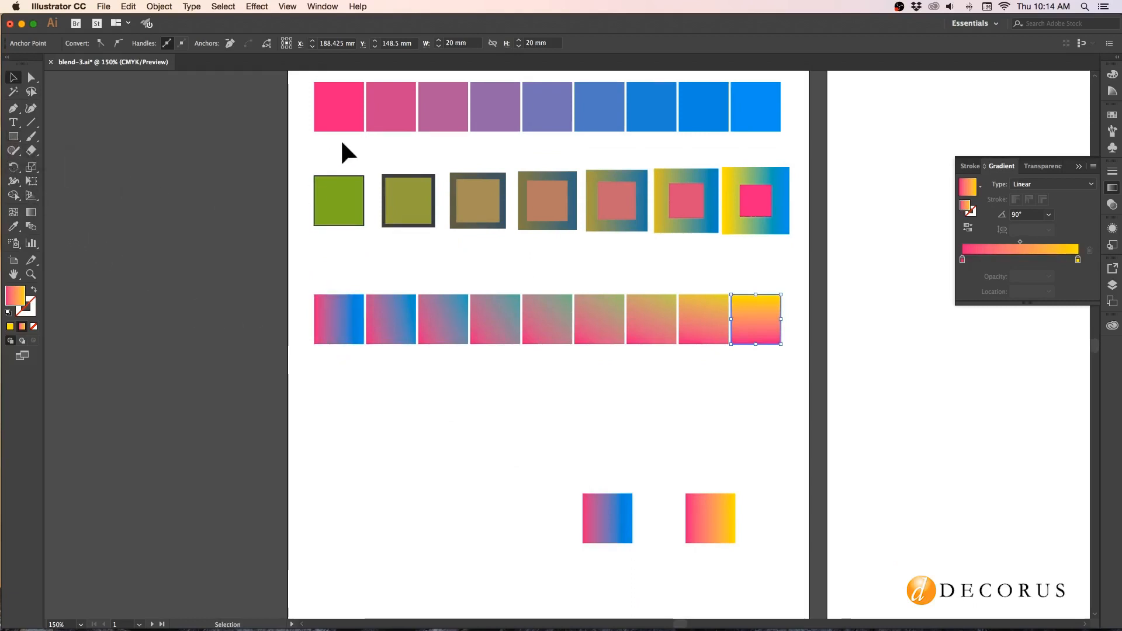
scroll(342, 143, "up", 6)
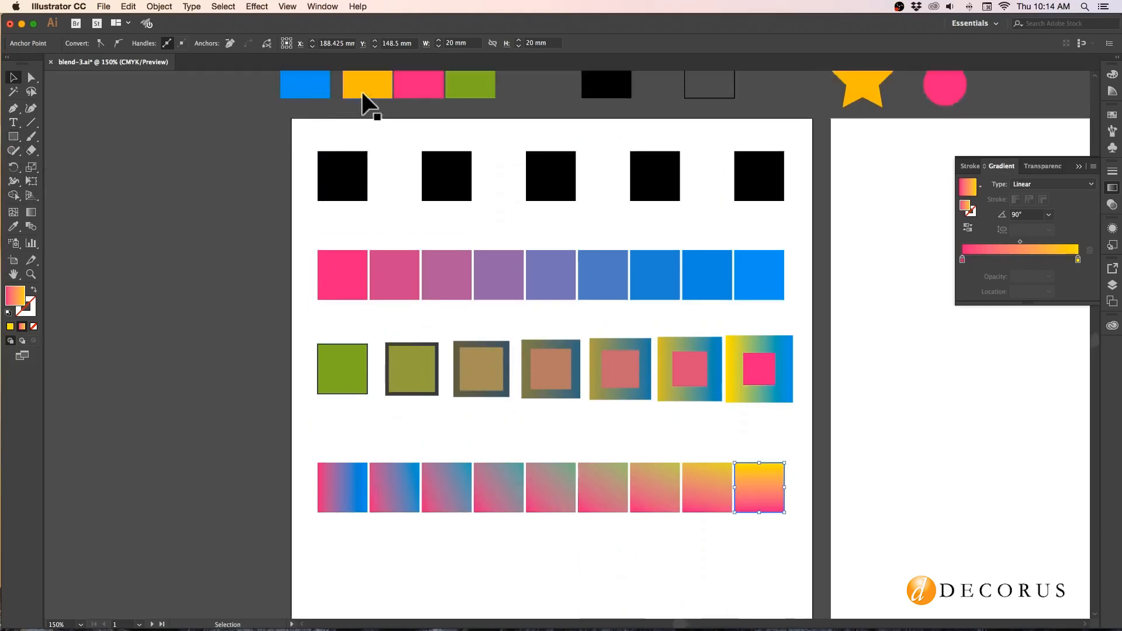
left_click_drag(303, 75, 349, 560)
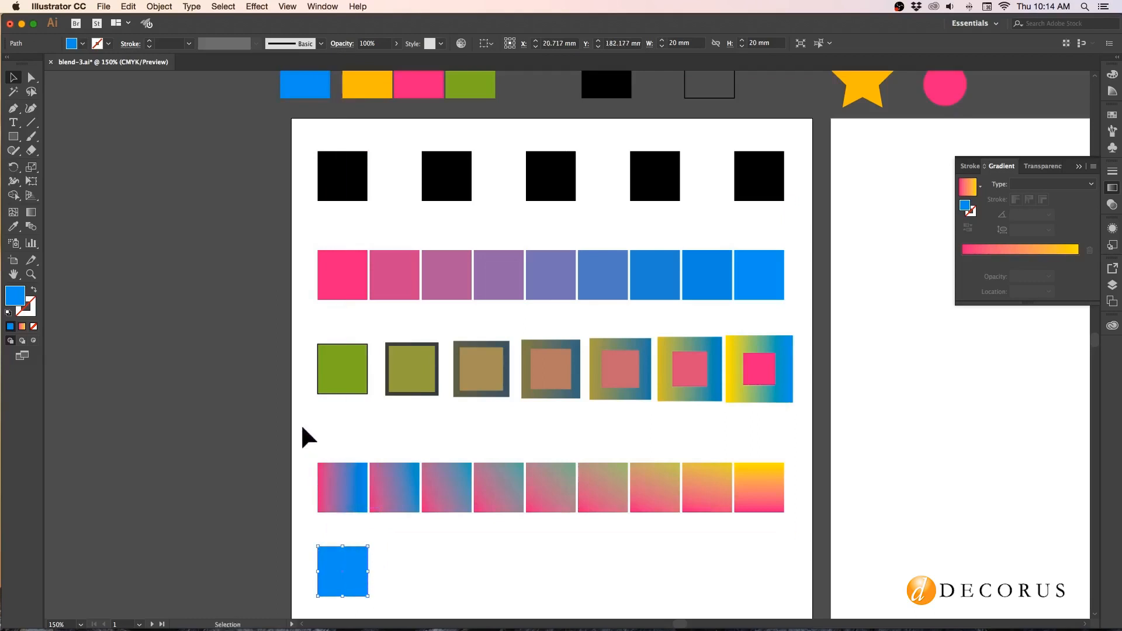
scroll(305, 431, "down", 4)
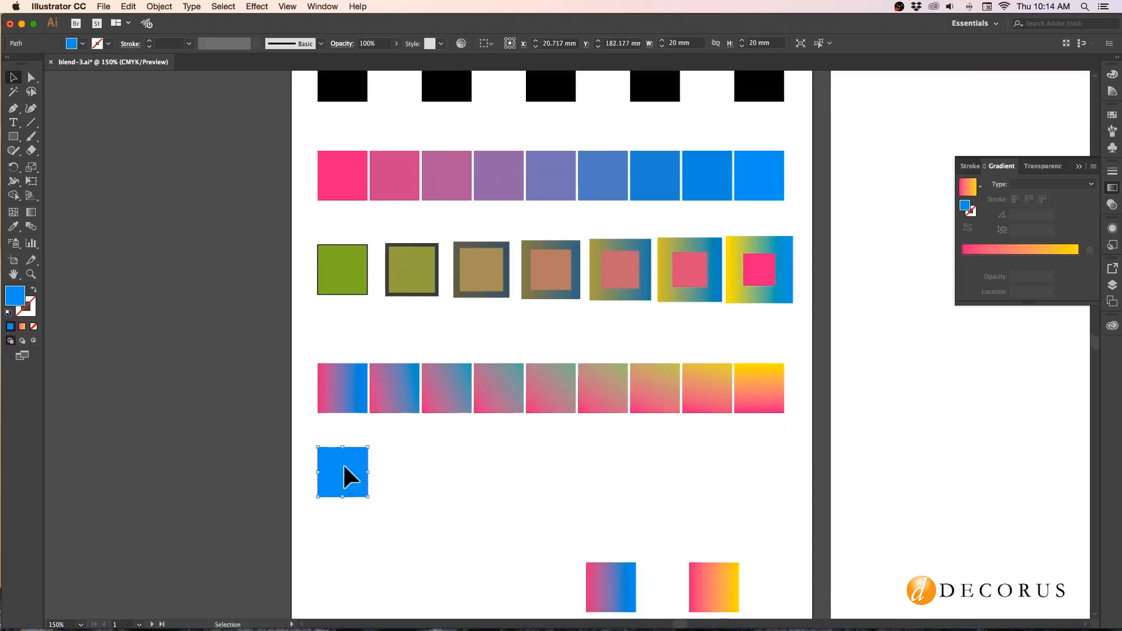
left_click_drag(344, 466, 760, 470)
Sample the fourth-row end square's pink-to-yellow gradient onto the second fifth-row blue square with the Eyedropper, and deselect it.
left_click(13, 227)
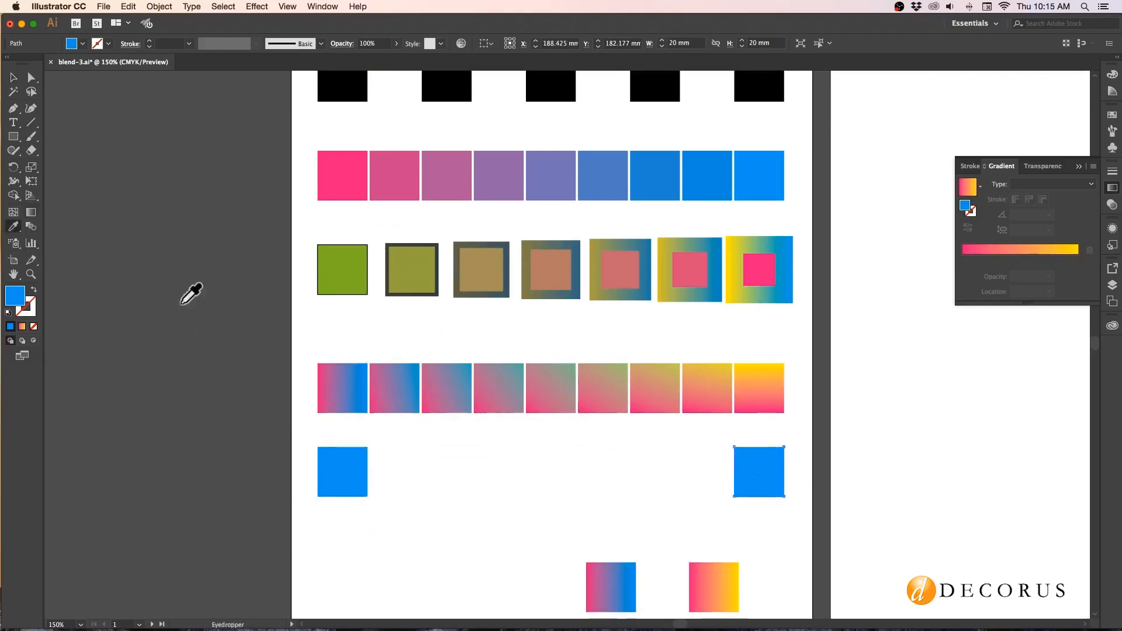
left_click(754, 390)
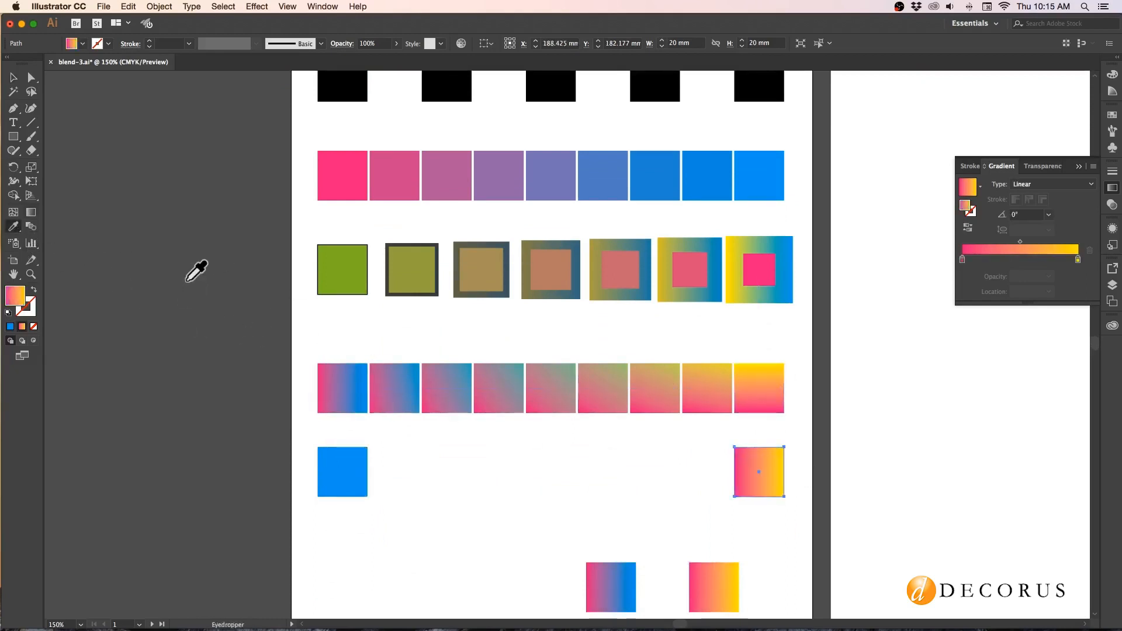
left_click(13, 77)
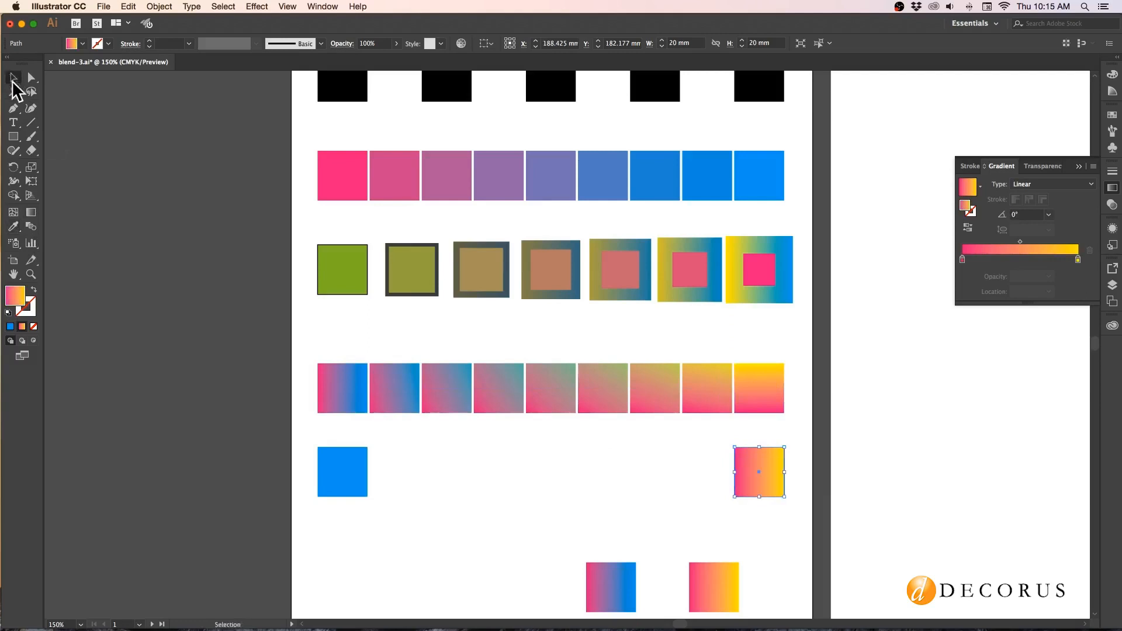
left_click(176, 337)
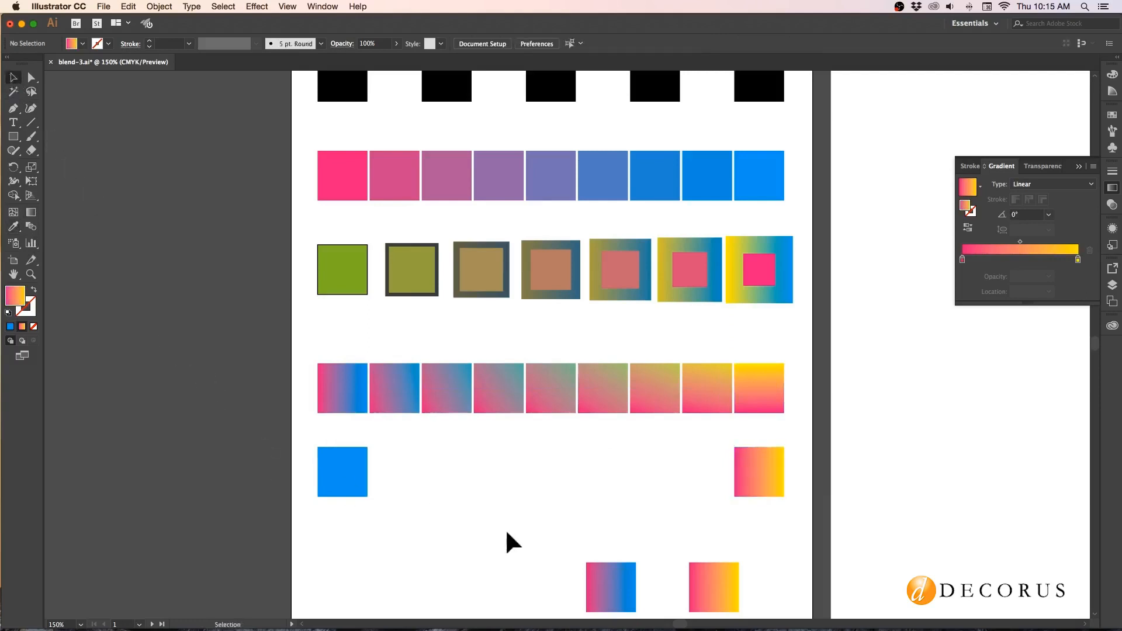
left_click_drag(507, 532, 695, 587)
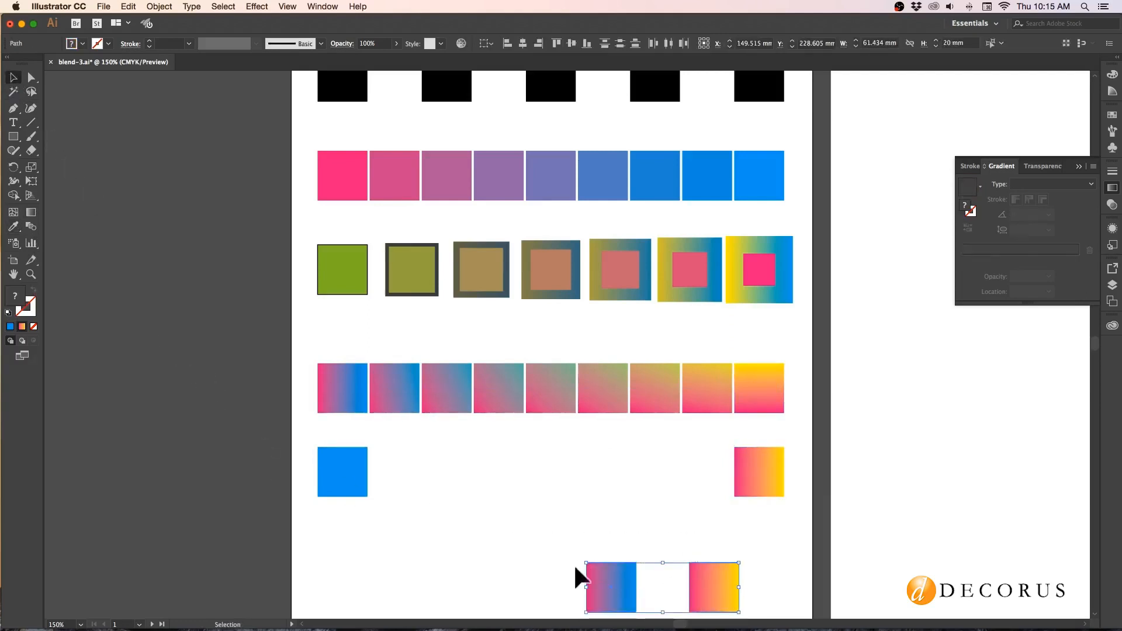
left_click(402, 524)
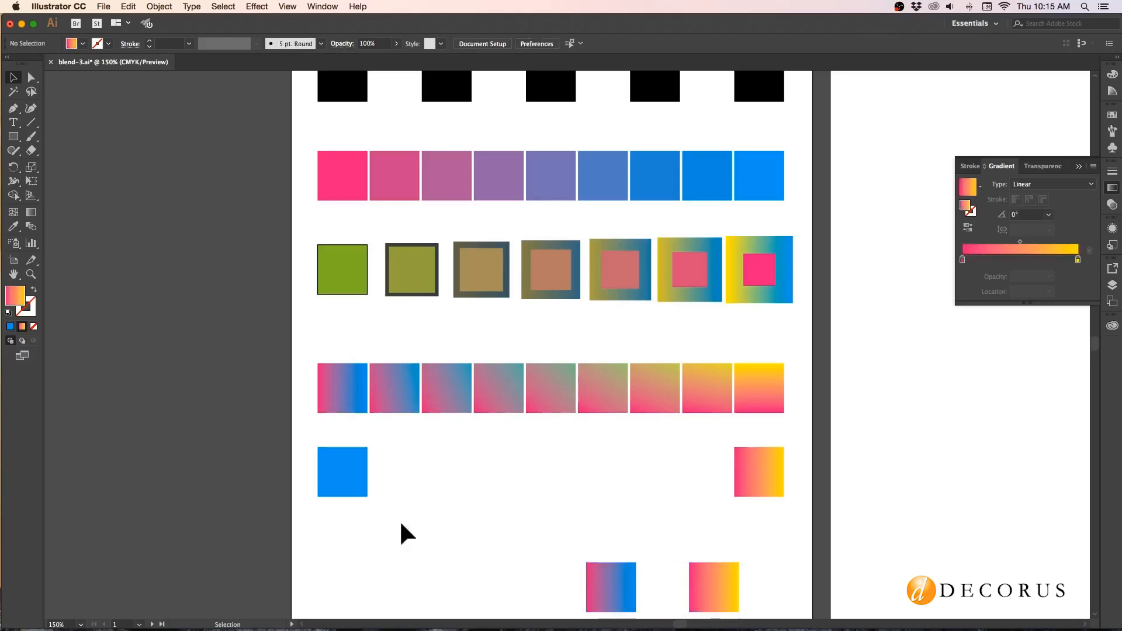
Blend the fifth row's solid blue square into its pink-to-yellow gradient square with the Blend tool.
left_click(31, 226)
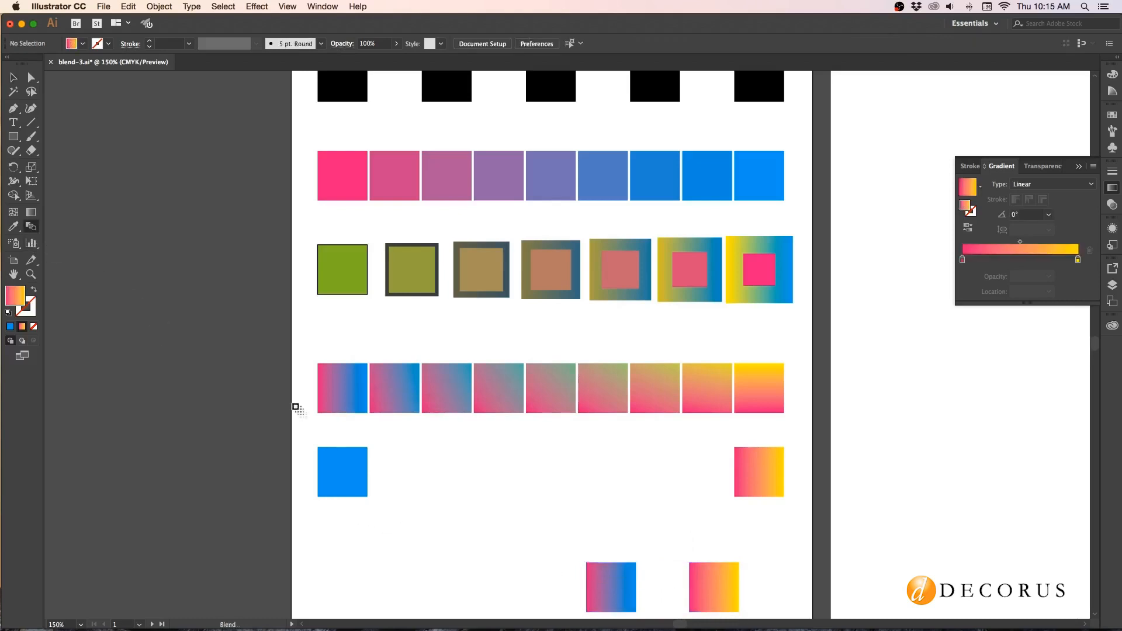
left_click(752, 475)
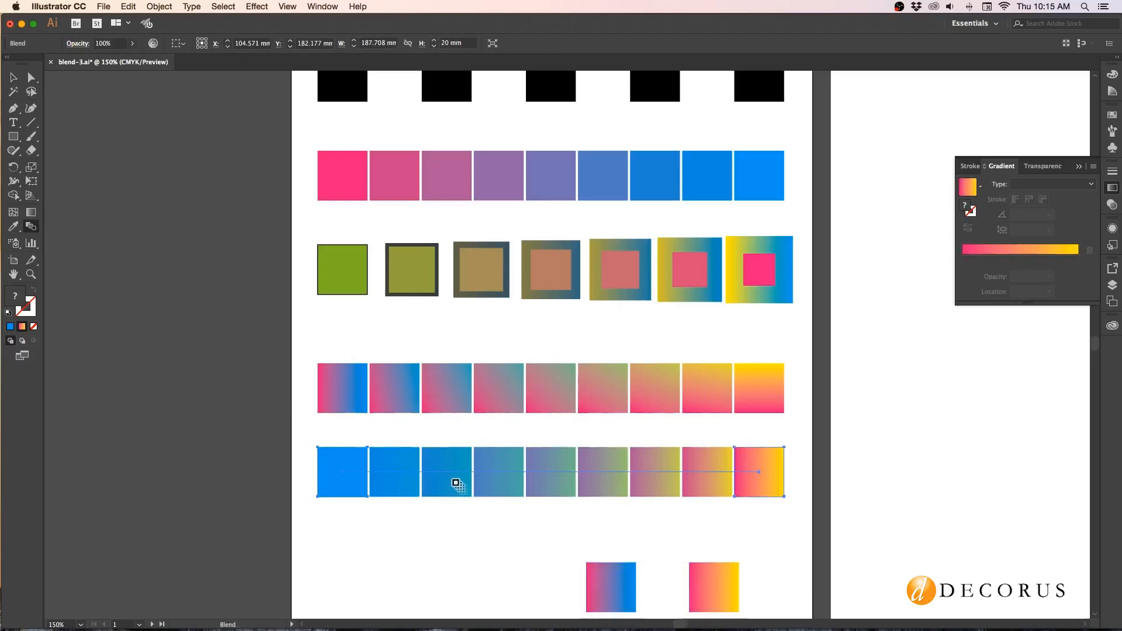
left_click(13, 78)
Move the two spare linear-gradient squares onto the second artboard, and shift the fifth-row blend down toward the bottom of the first artboard.
scroll(156, 146, "right", 5)
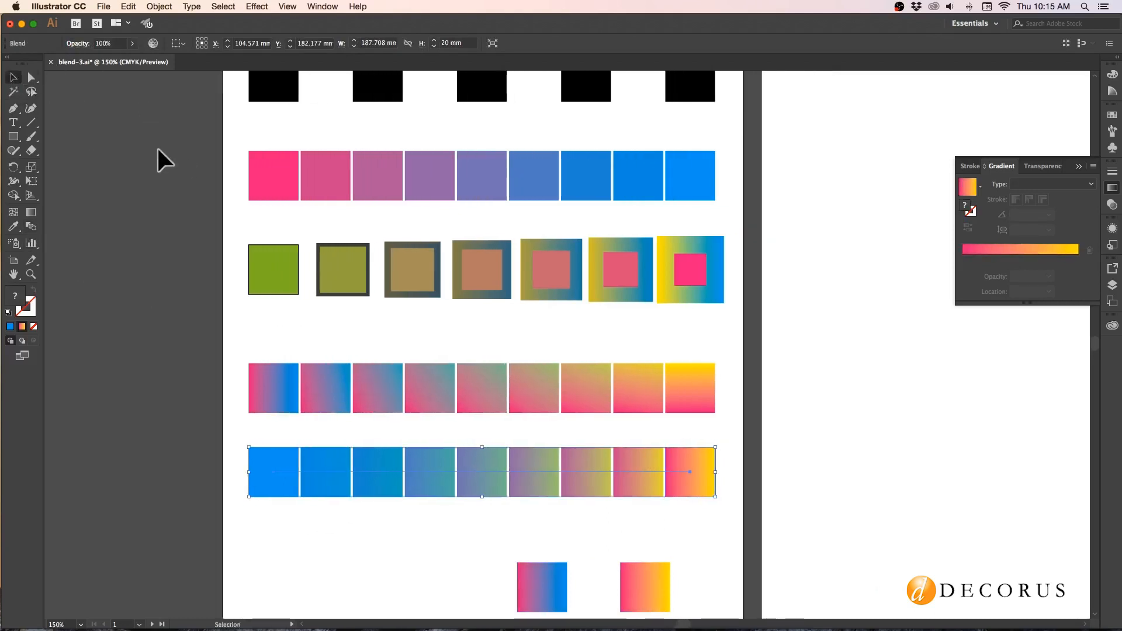
scroll(158, 149, "right", 4)
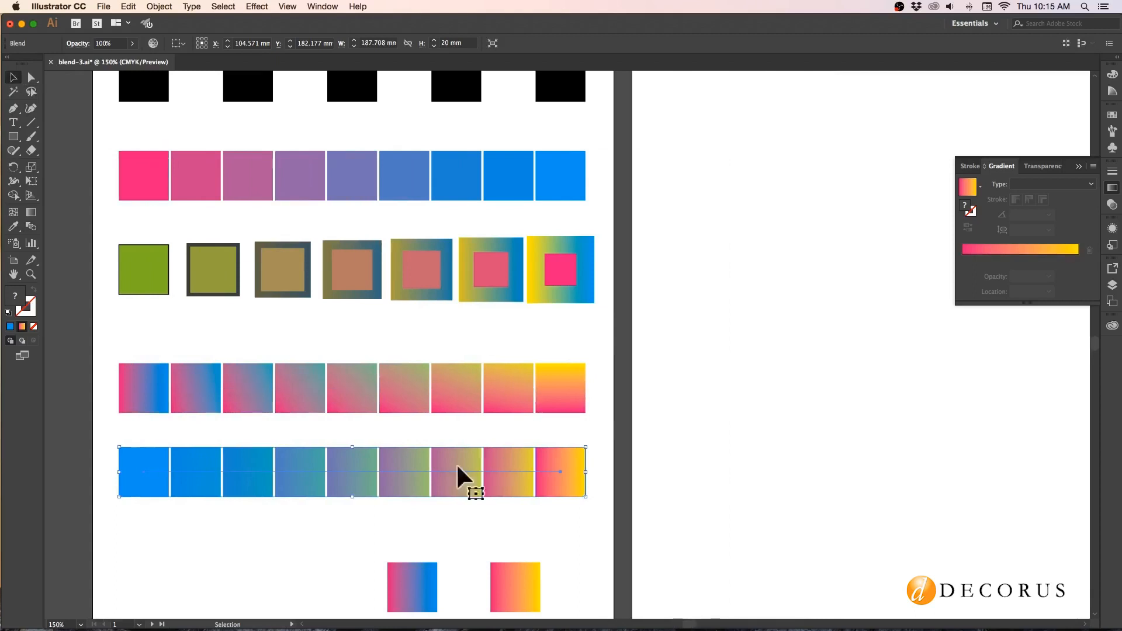
left_click_drag(412, 569, 709, 107)
left_click_drag(515, 602, 841, 146)
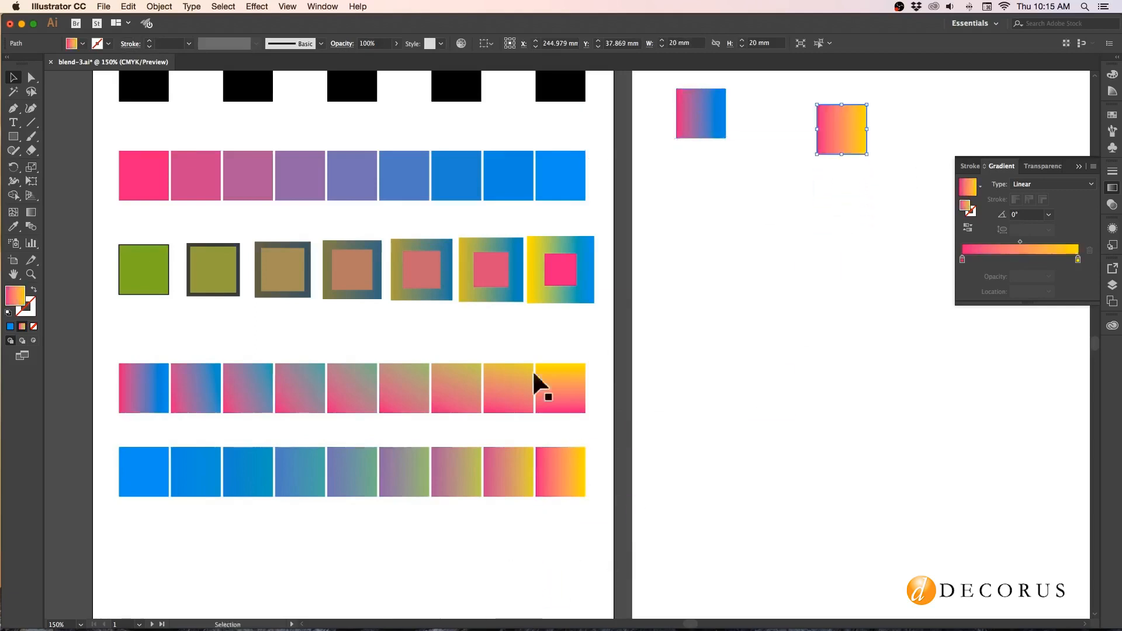
left_click_drag(102, 437, 557, 567)
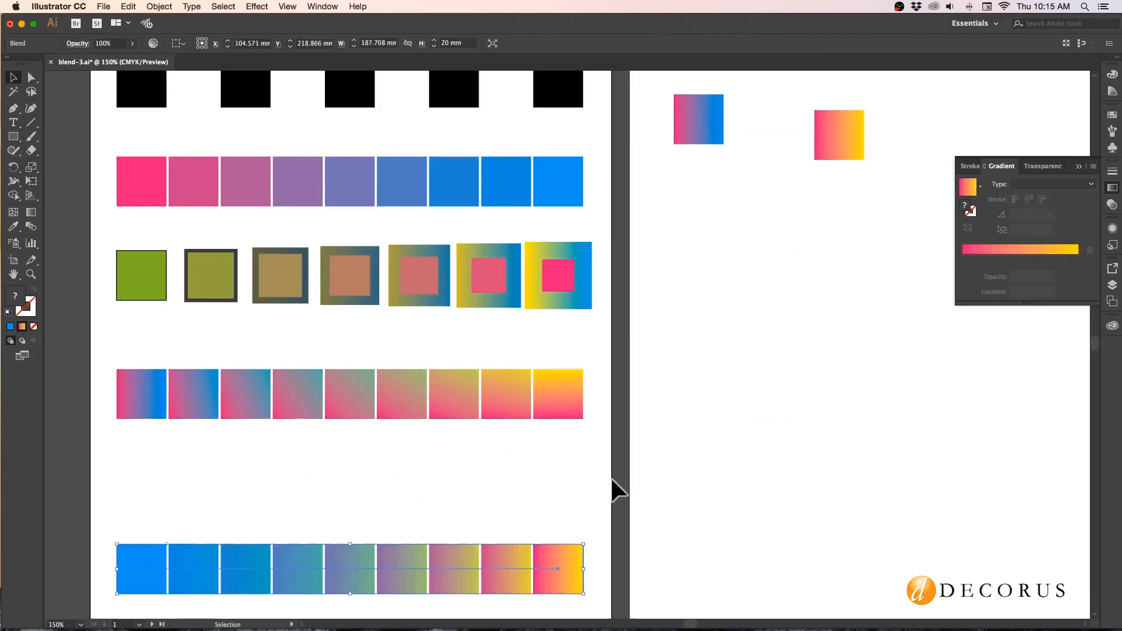
Place the pink-to-blue and pink-to-yellow squares level at opposite ends of a row near the second artboard's upper edge.
scroll(610, 476, "up", 2)
scroll(610, 477, "right", 5)
scroll(610, 477, "up", 2)
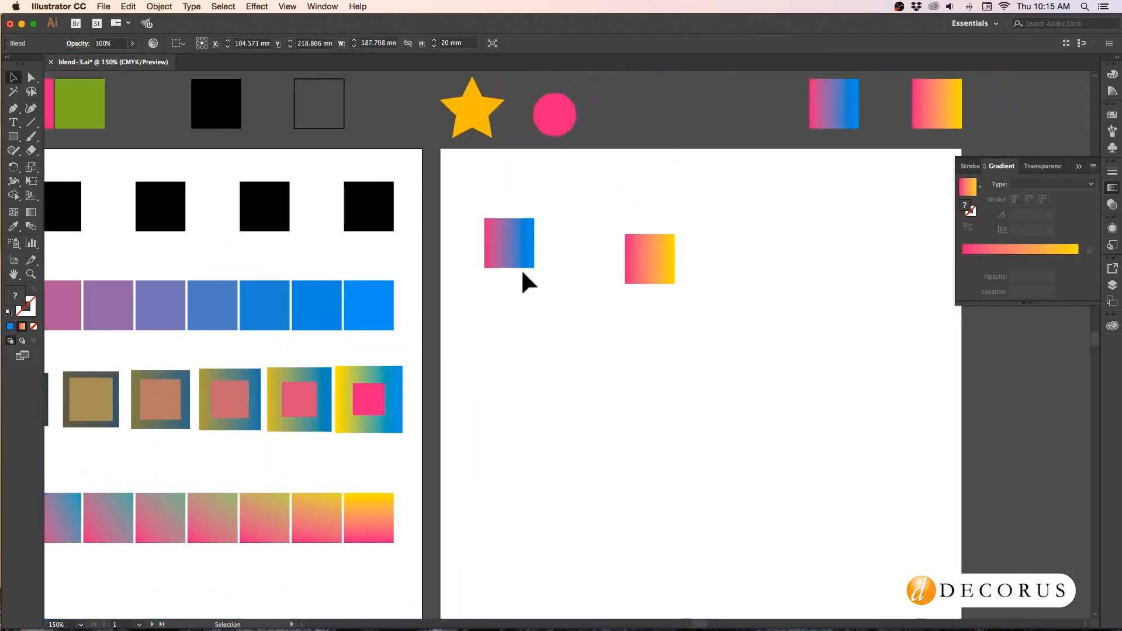
left_click_drag(496, 248, 493, 205)
left_click_drag(637, 256, 881, 205)
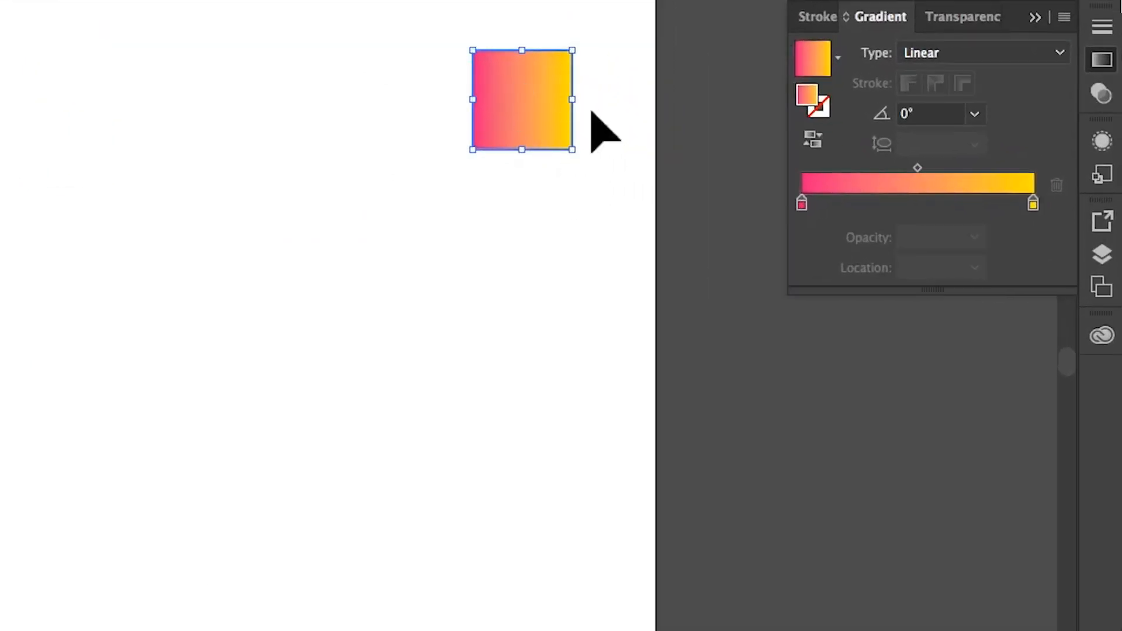
Change the pink-to-yellow square's gradient type to Radial and blend the pink-to-blue square into it with the Blend tool.
left_click(942, 53)
left_click(942, 103)
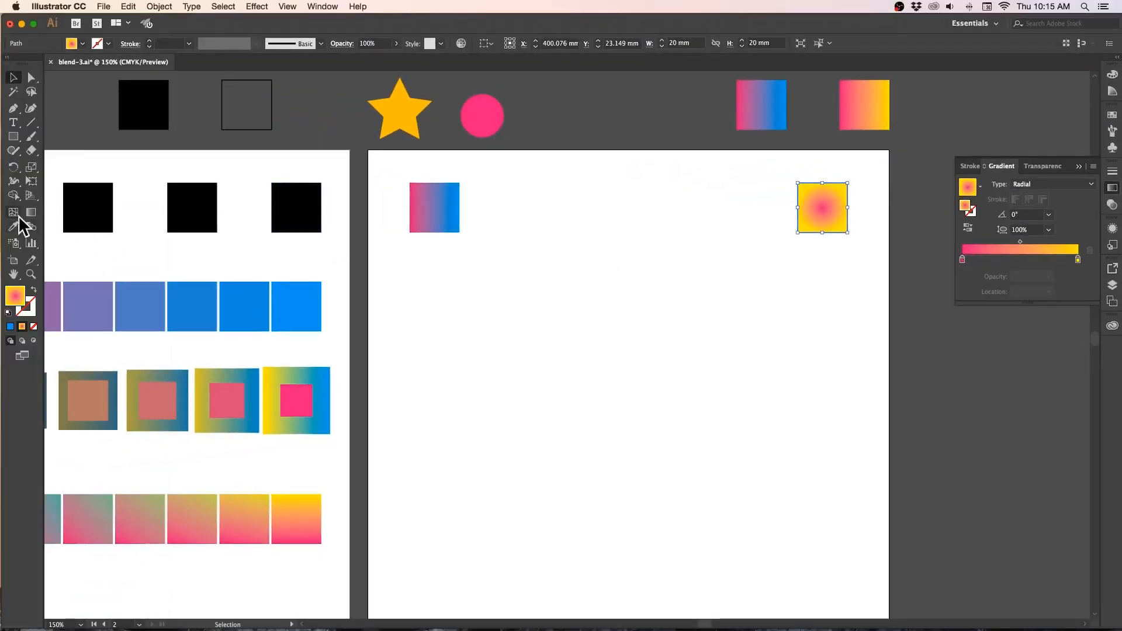
left_click(29, 228)
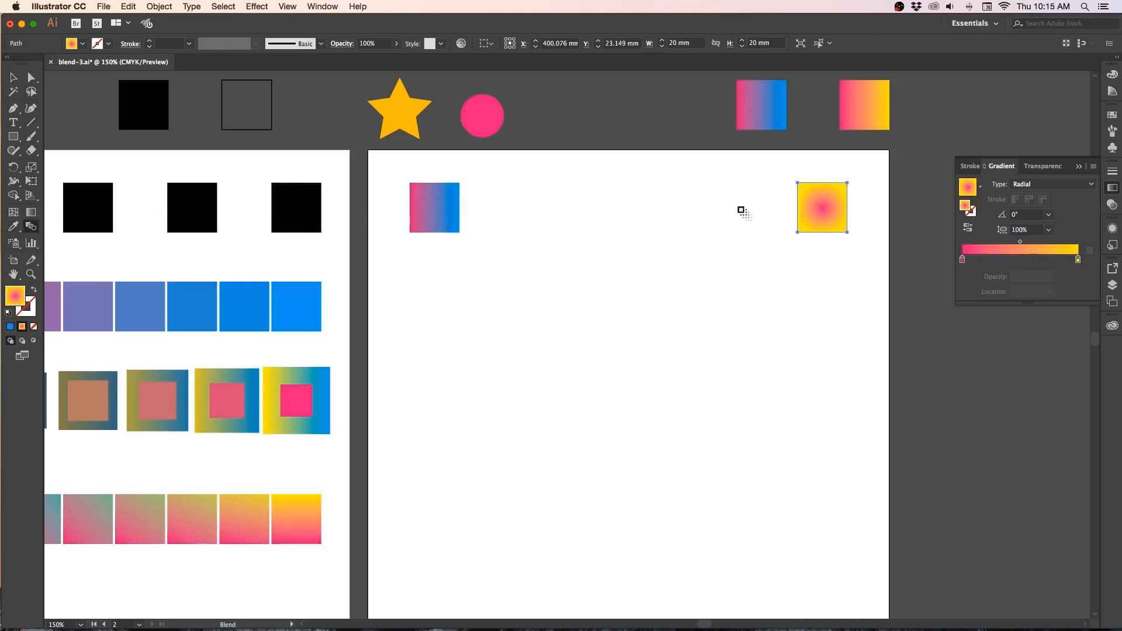
left_click(812, 215)
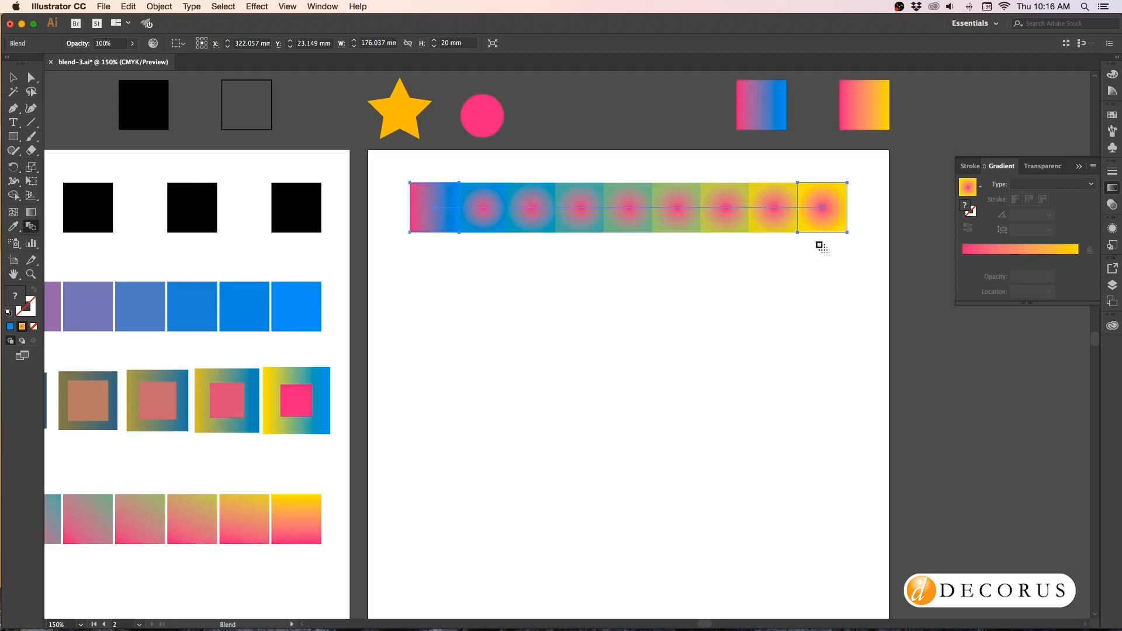
Set the linear-to-radial blend's spacing to Specified Steps with 5 steps.
left_click(159, 6)
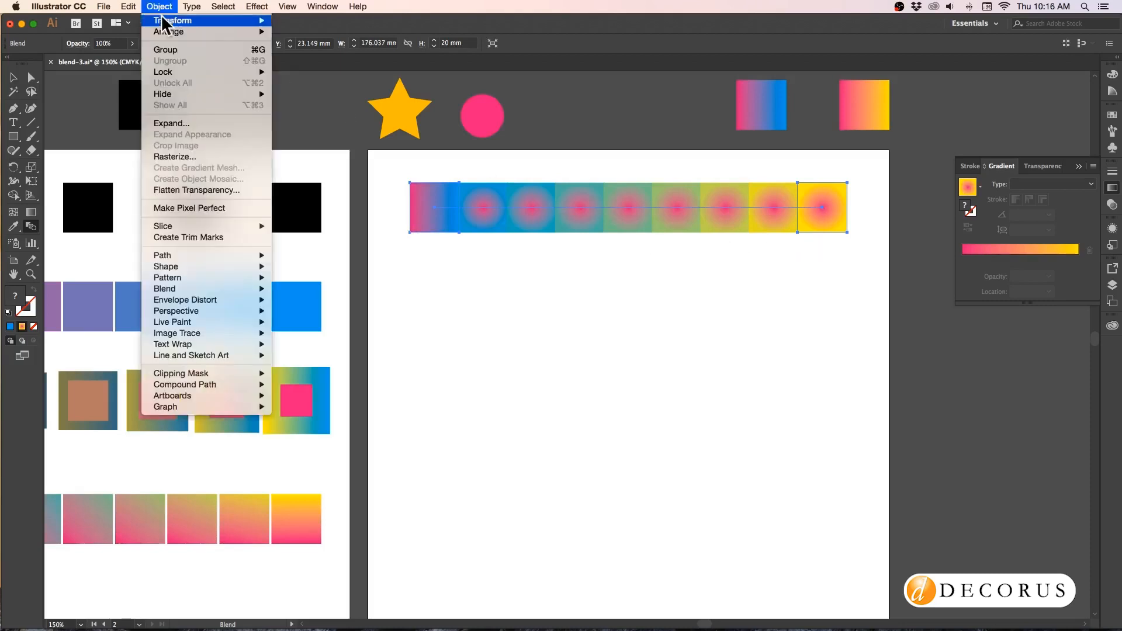
mouse_move(190, 289)
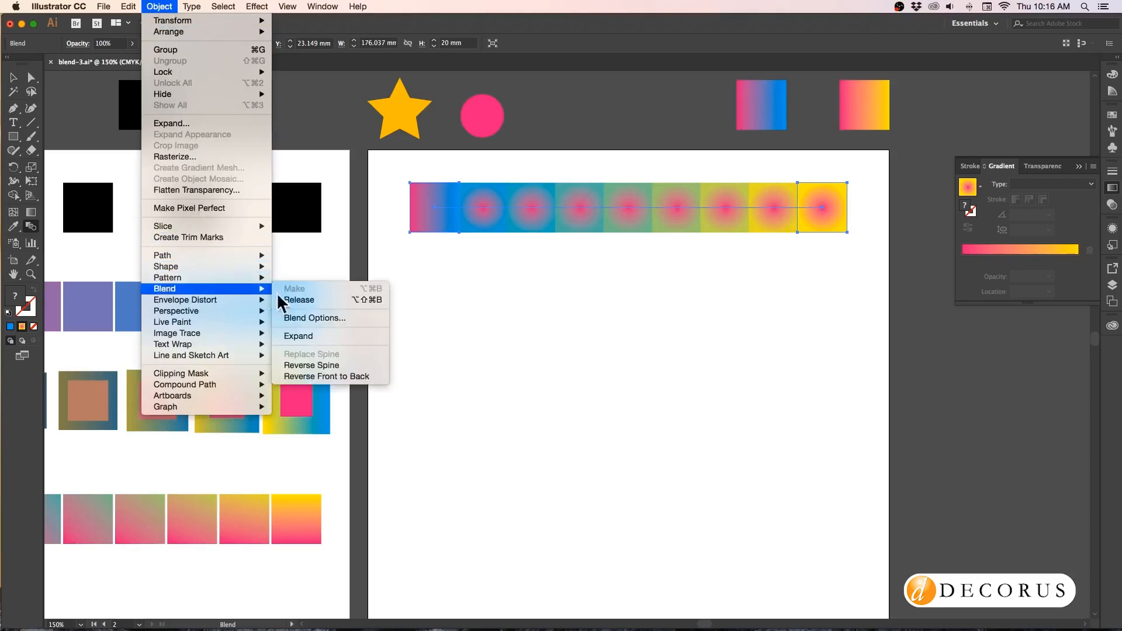
left_click(321, 316)
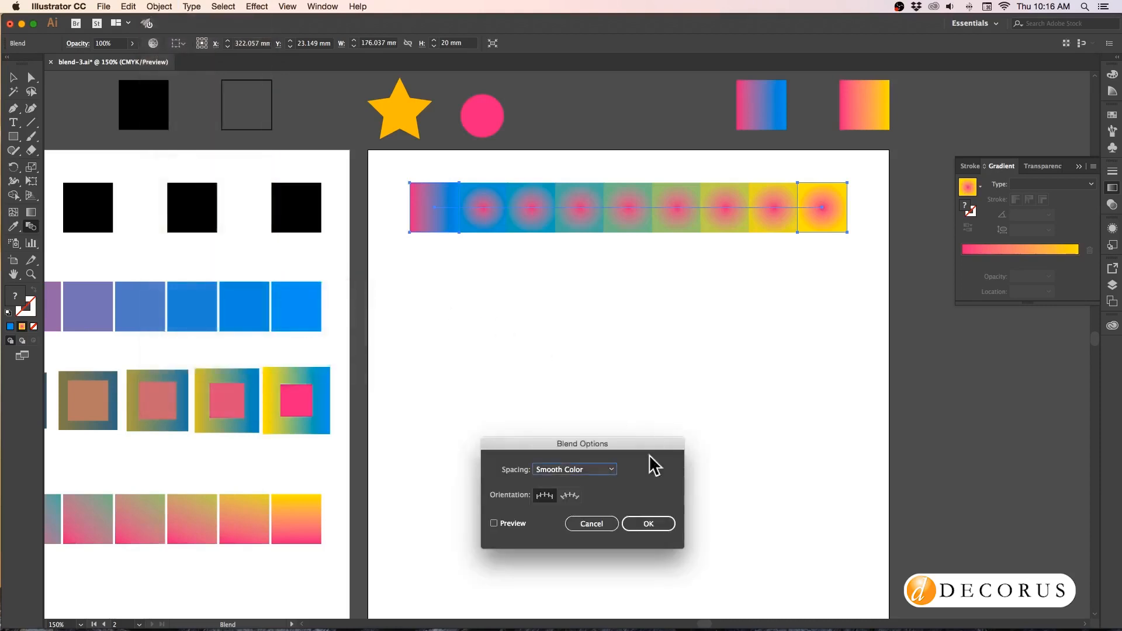
left_click(602, 471)
left_click(595, 499)
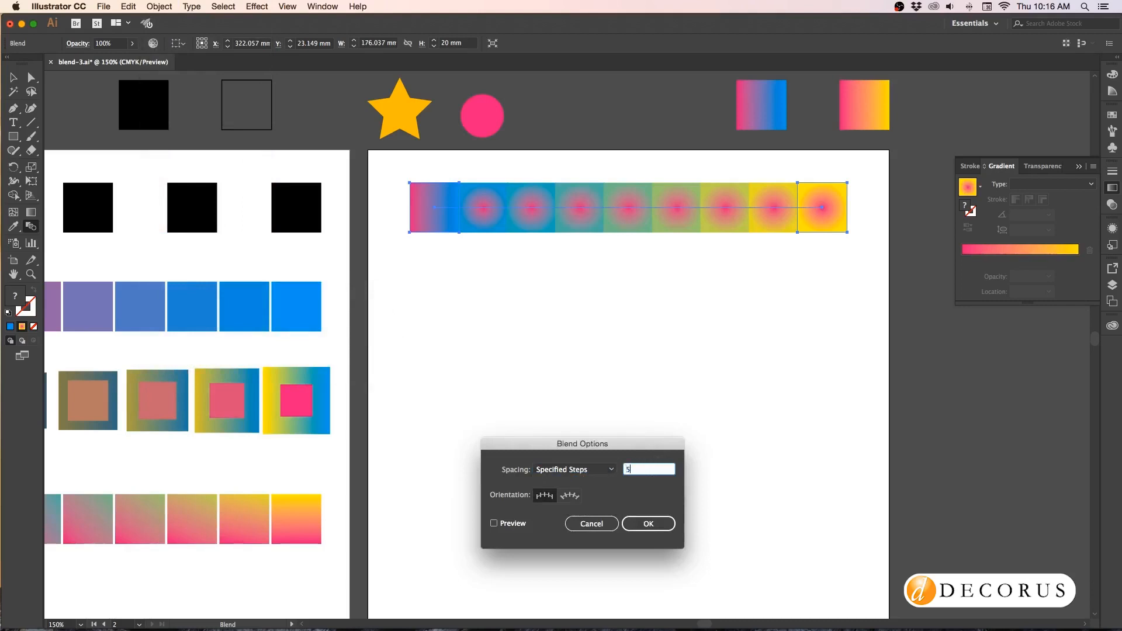
type("5")
left_click(648, 524)
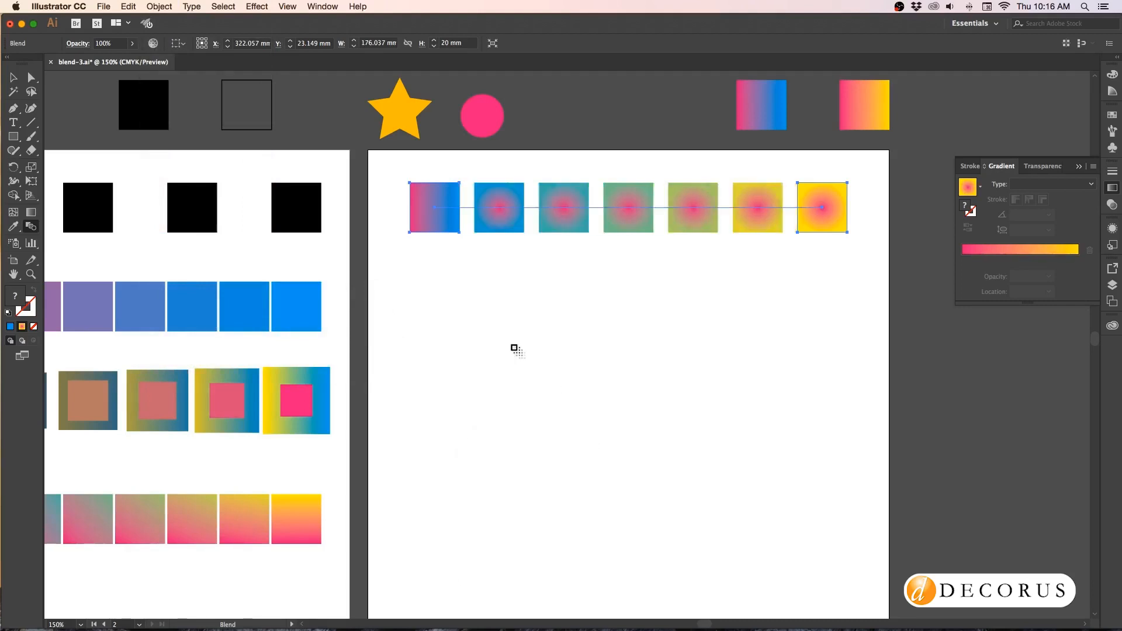
Duplicate the linear-to-radial blend as a second row directly below the original, and deselect it.
left_click(13, 77)
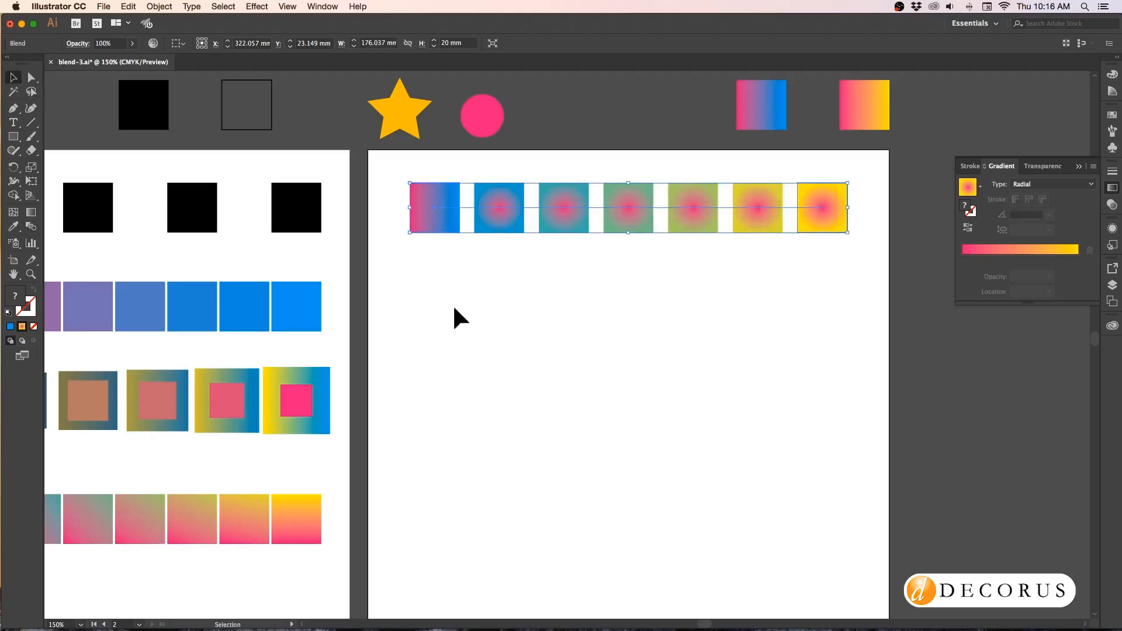
left_click(460, 319)
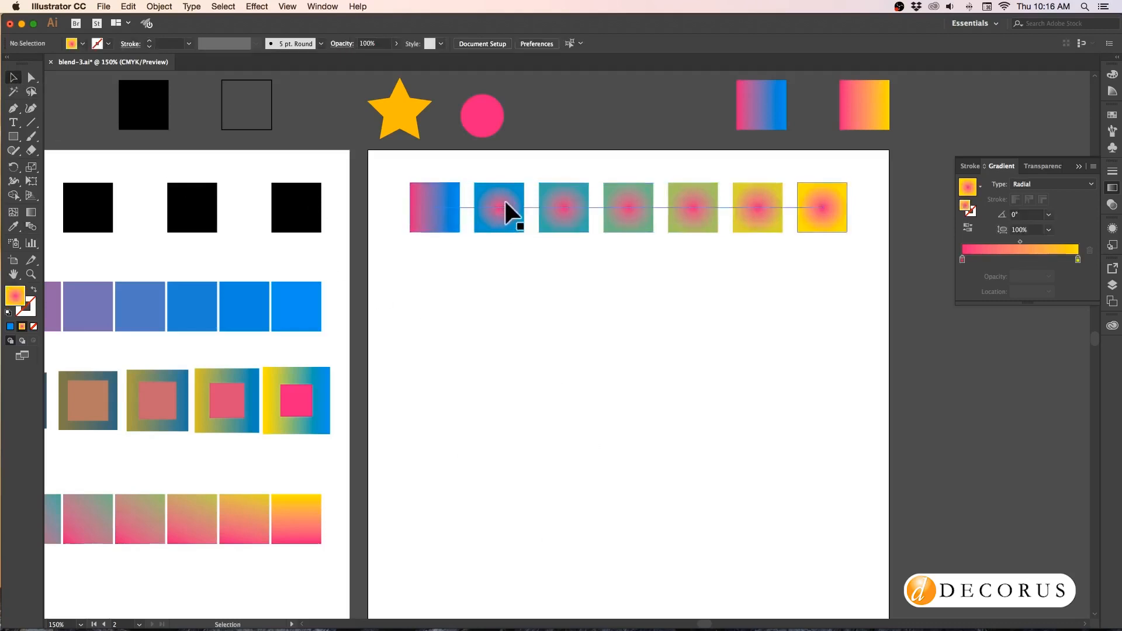
left_click_drag(505, 202, 519, 351)
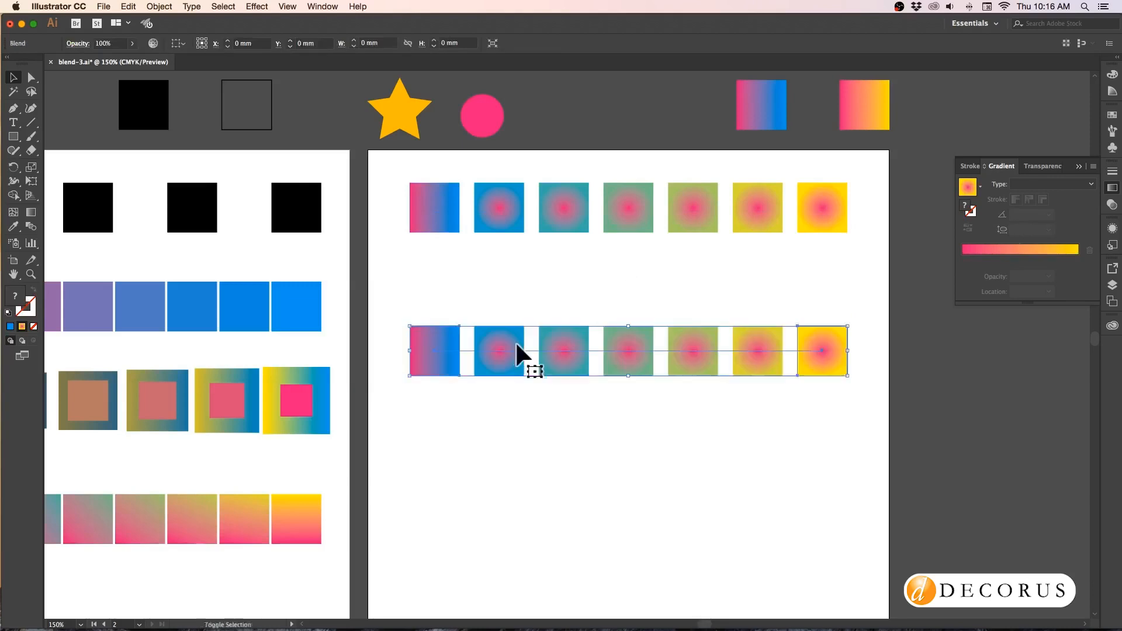
left_click(471, 271)
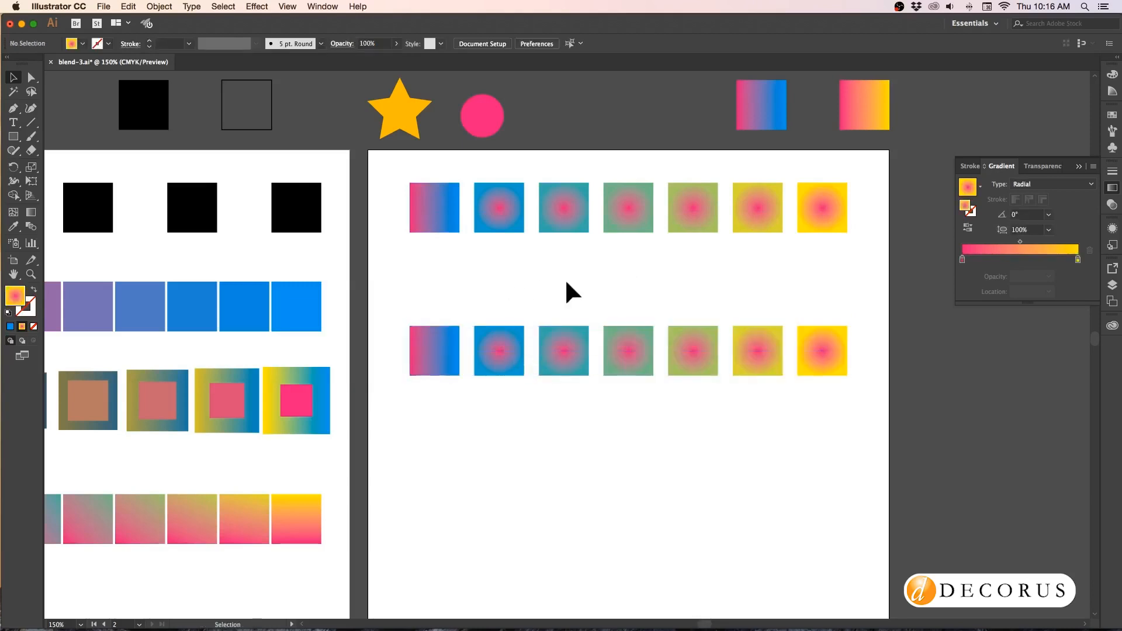
Select only the radial end square of the second-row blend and set its yellow gradient stop's opacity to 0%.
left_click(826, 354)
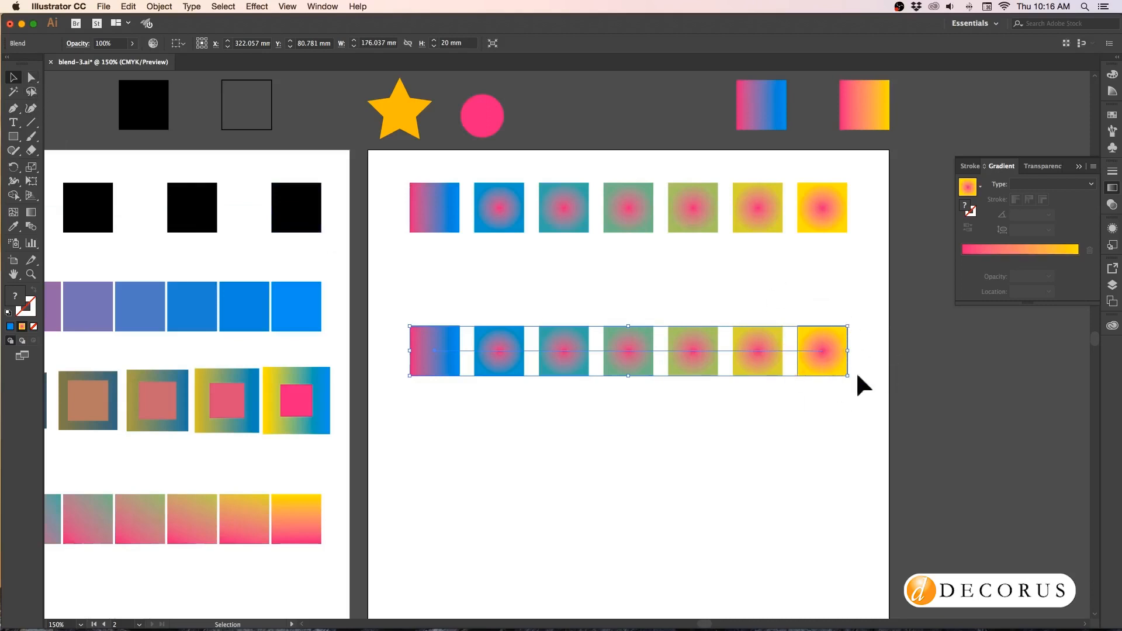
left_click(812, 306)
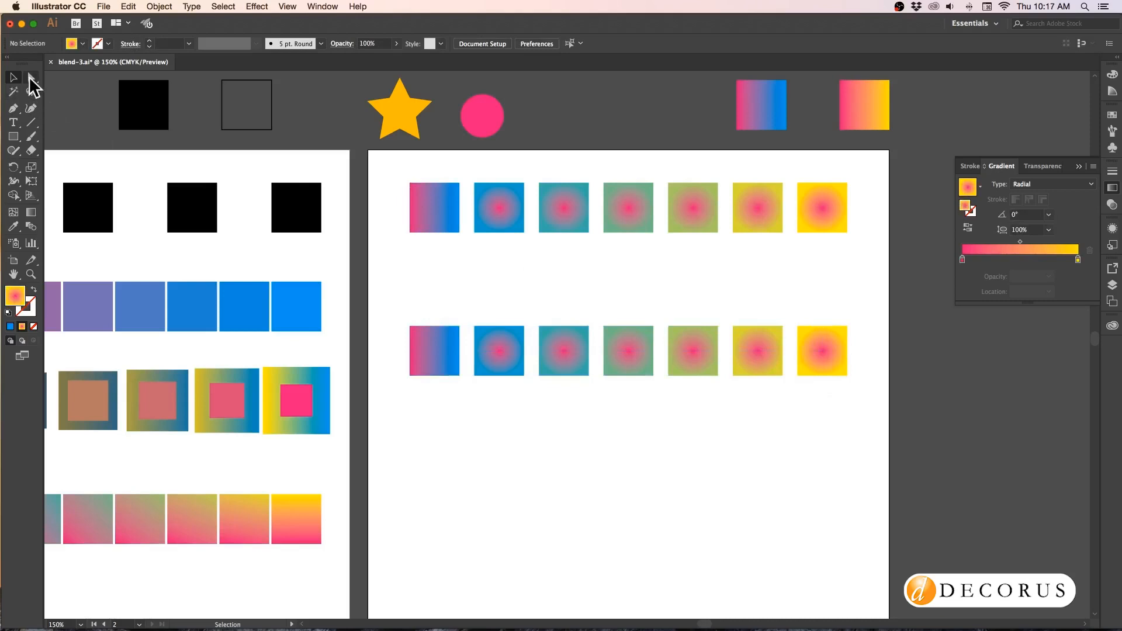
left_click_drag(31, 78, 57, 76)
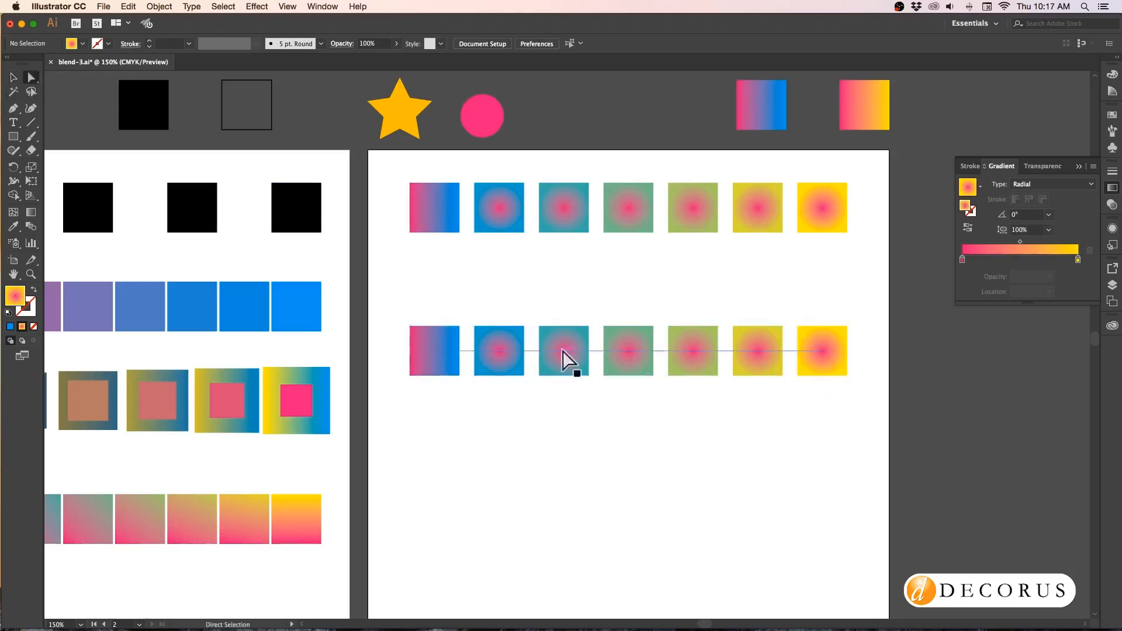
left_click(836, 339)
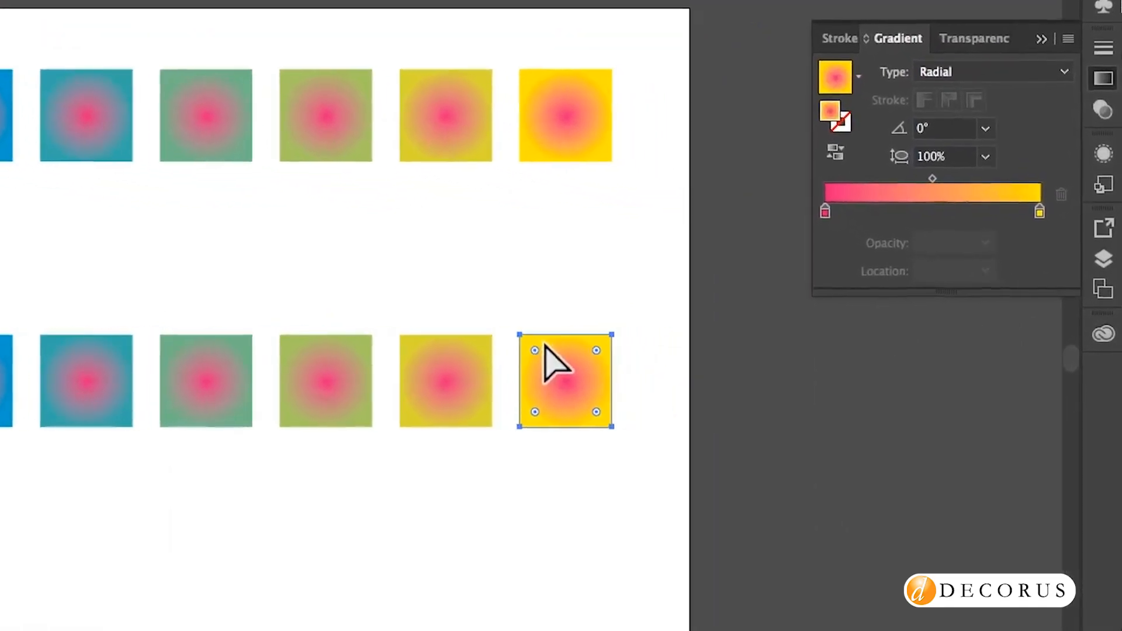
left_click(1033, 203)
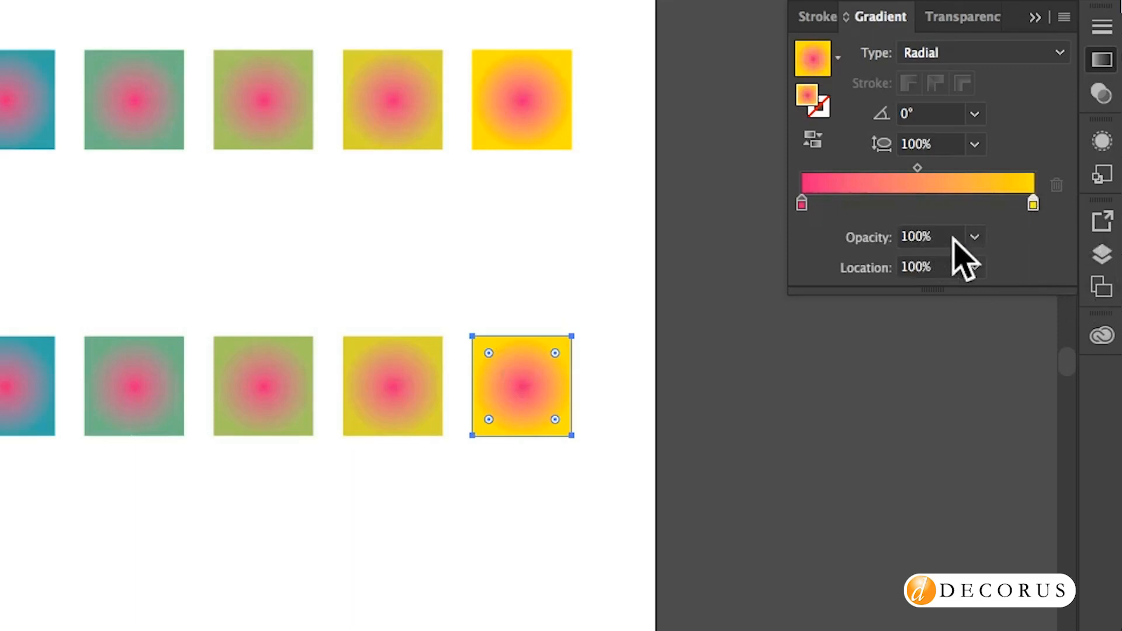
left_click(974, 236)
left_click(1000, 261)
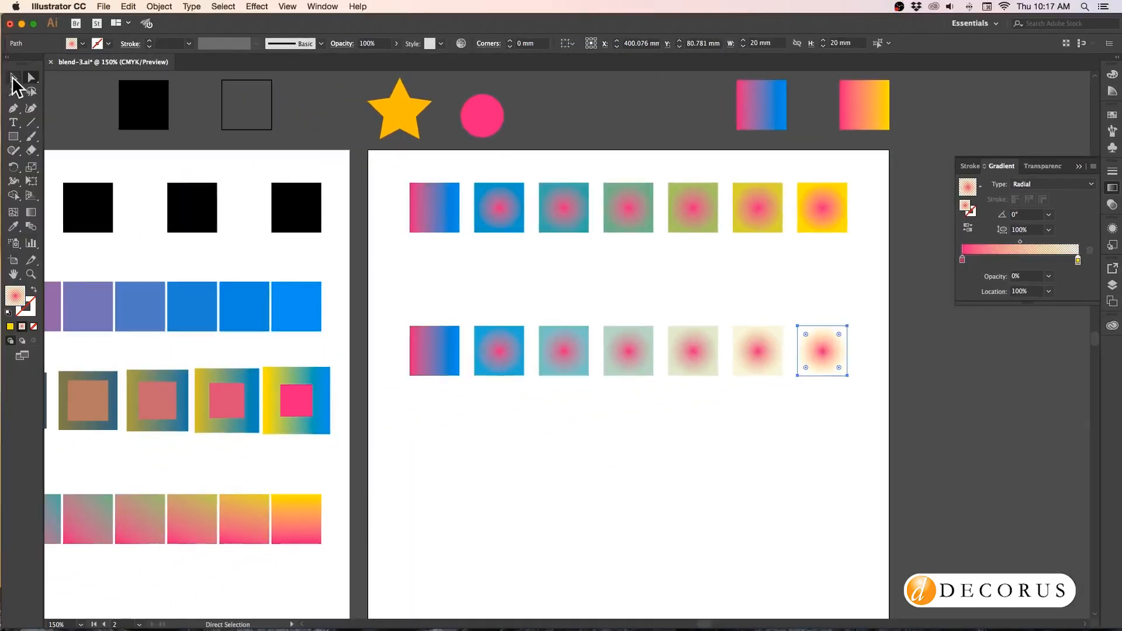
left_click(600, 318)
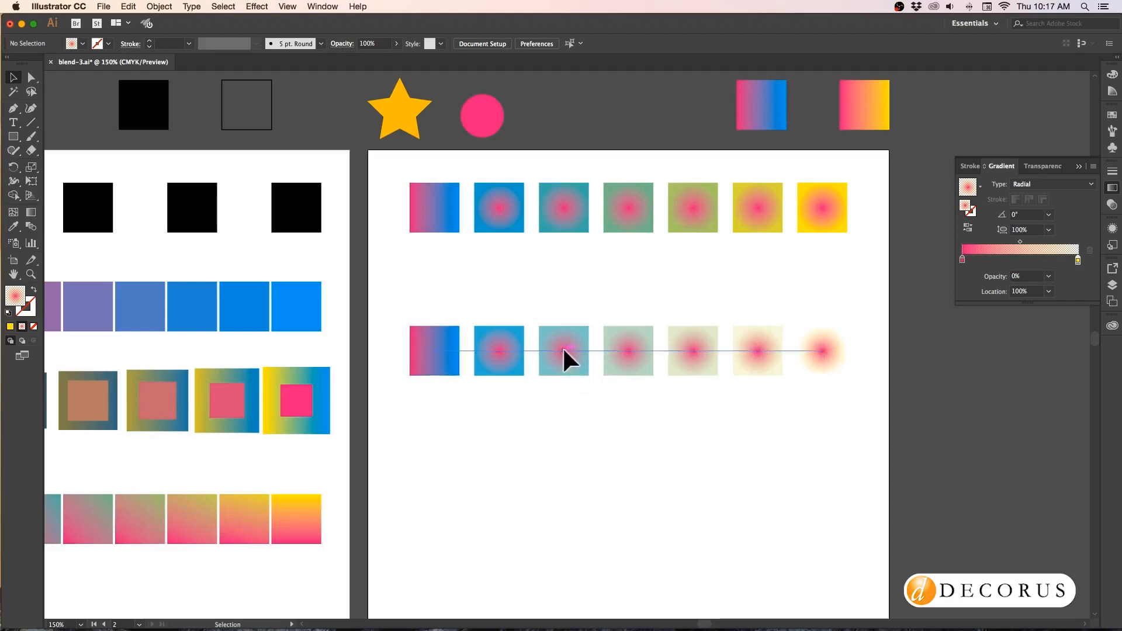
Duplicate the blend with the transparent radial end as a third row below it, and deselect the copy.
left_click_drag(563, 349, 563, 491)
left_click(544, 415)
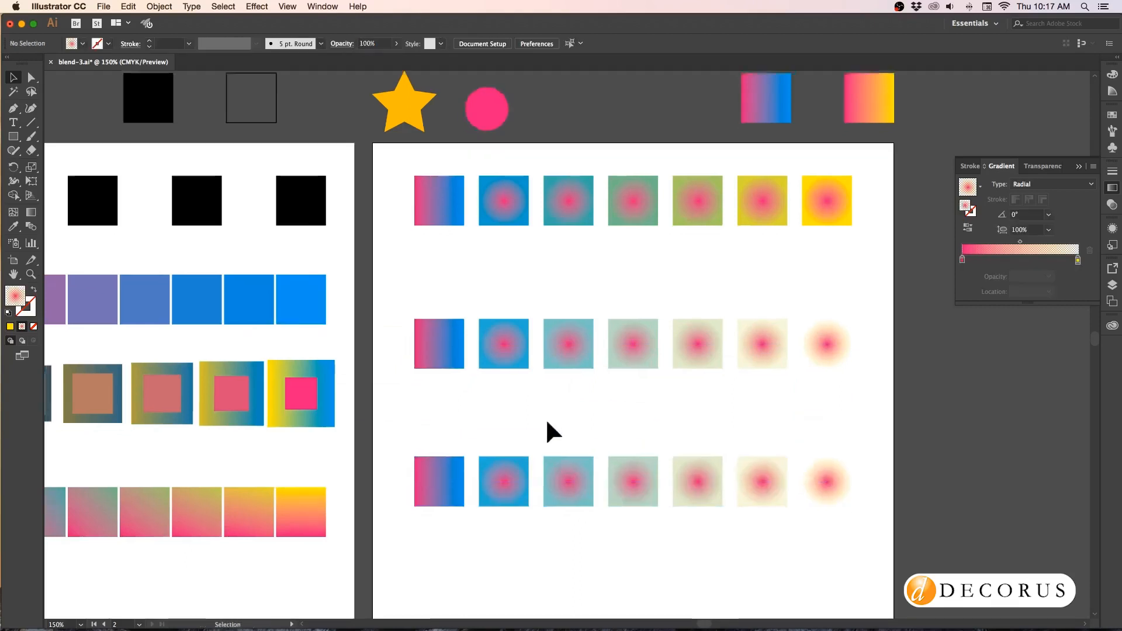
Draw a rectangle about 189 × 40 mm over the third-row blend and sample a black square's fill onto it with the Eyedropper.
scroll(548, 423, "down", 5)
scroll(548, 422, "right", 2)
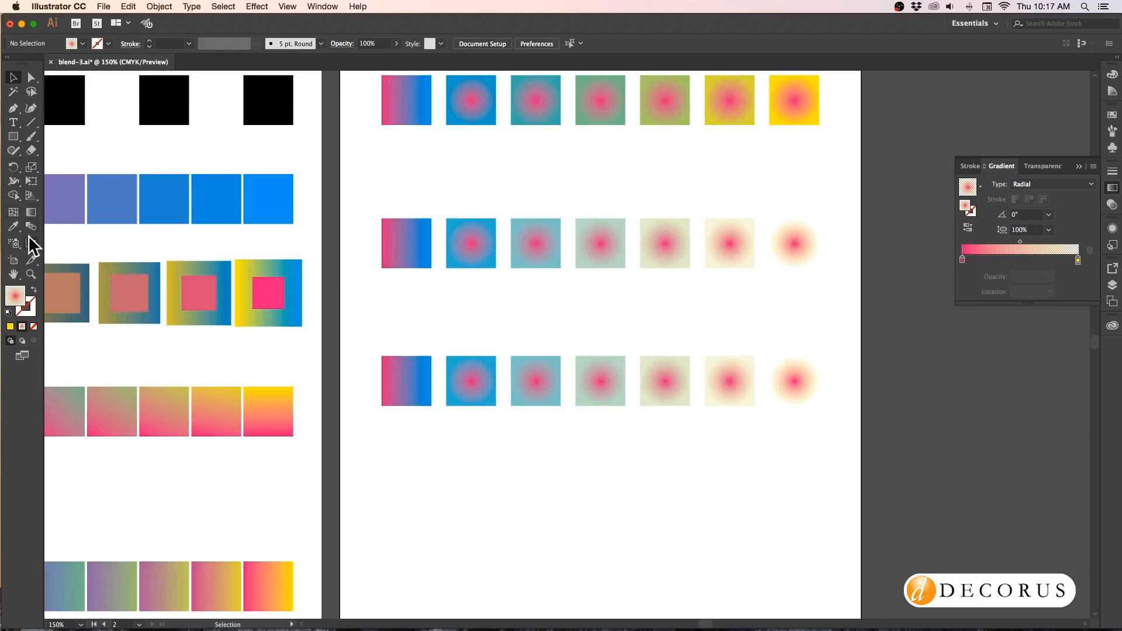
left_click(13, 136)
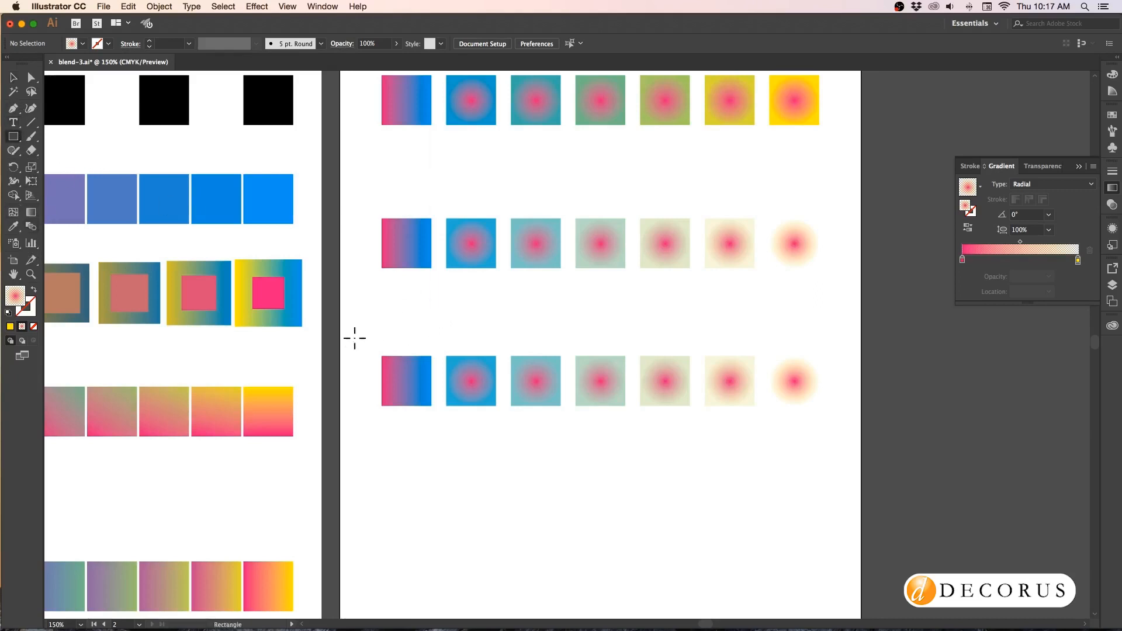
left_click_drag(367, 337, 836, 436)
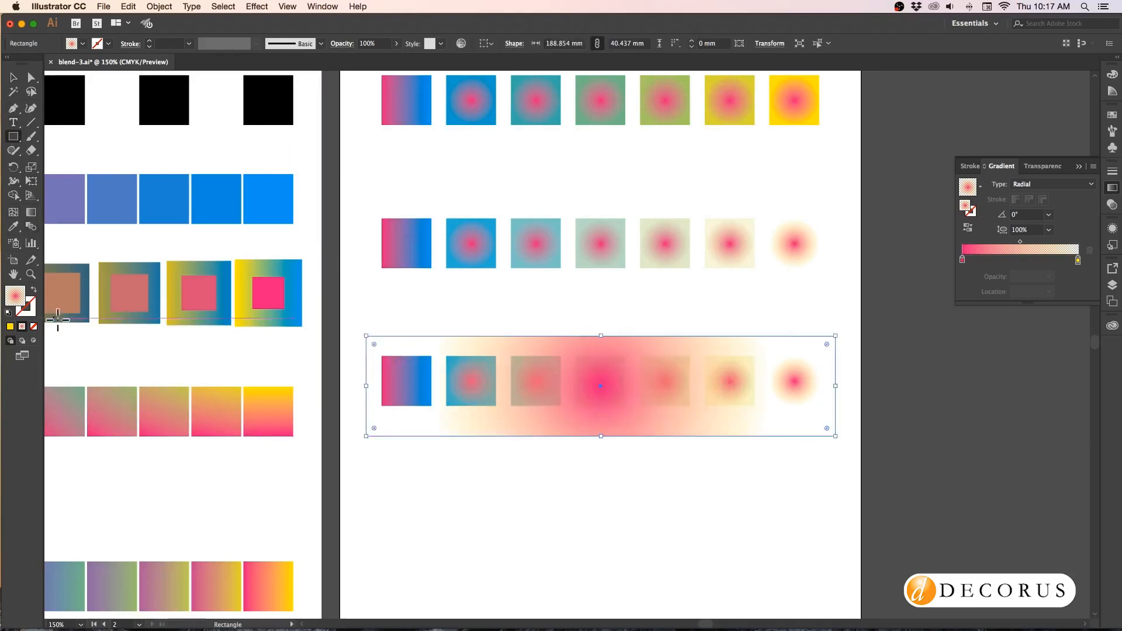
left_click(13, 229)
left_click(250, 120)
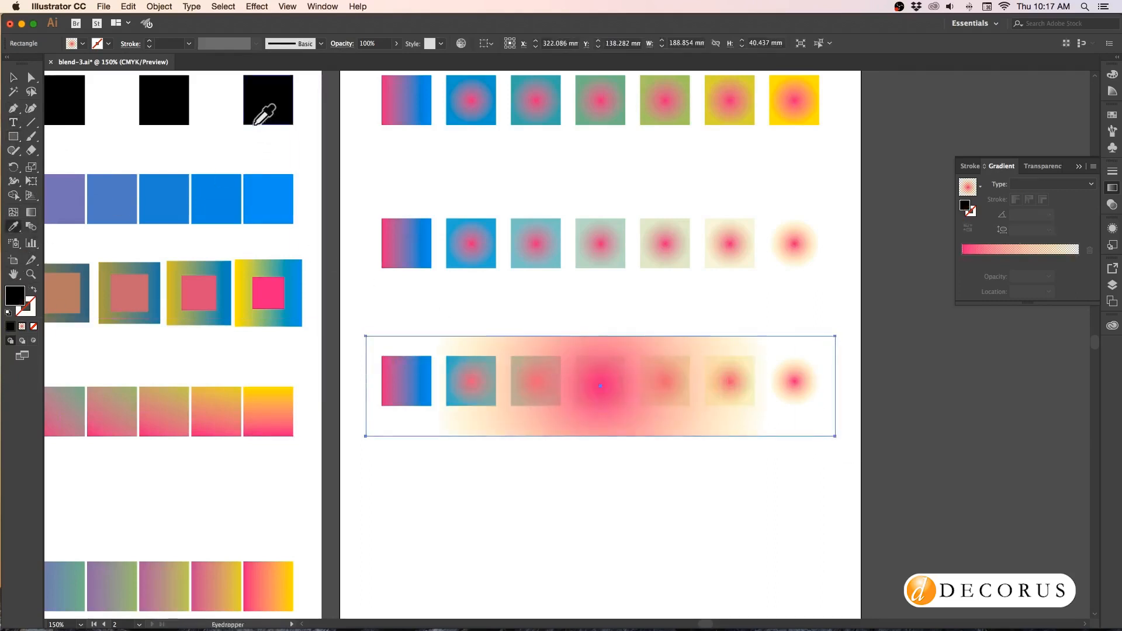
Send the black rectangle to the back, behind the third-row blend, and deselect it.
left_click(12, 77)
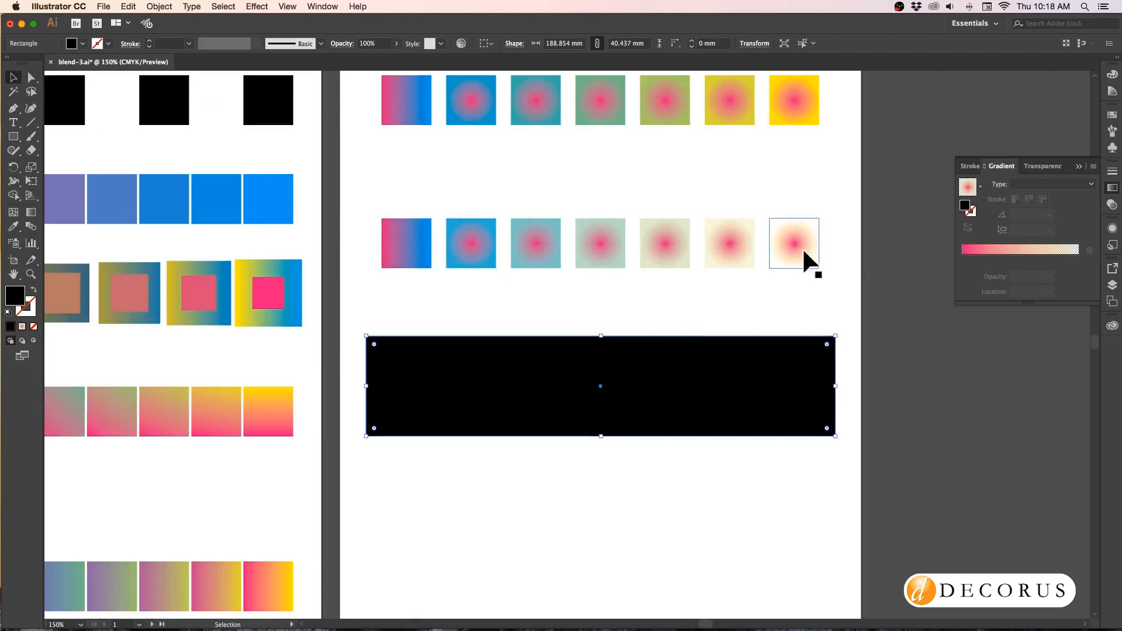
left_click(159, 6)
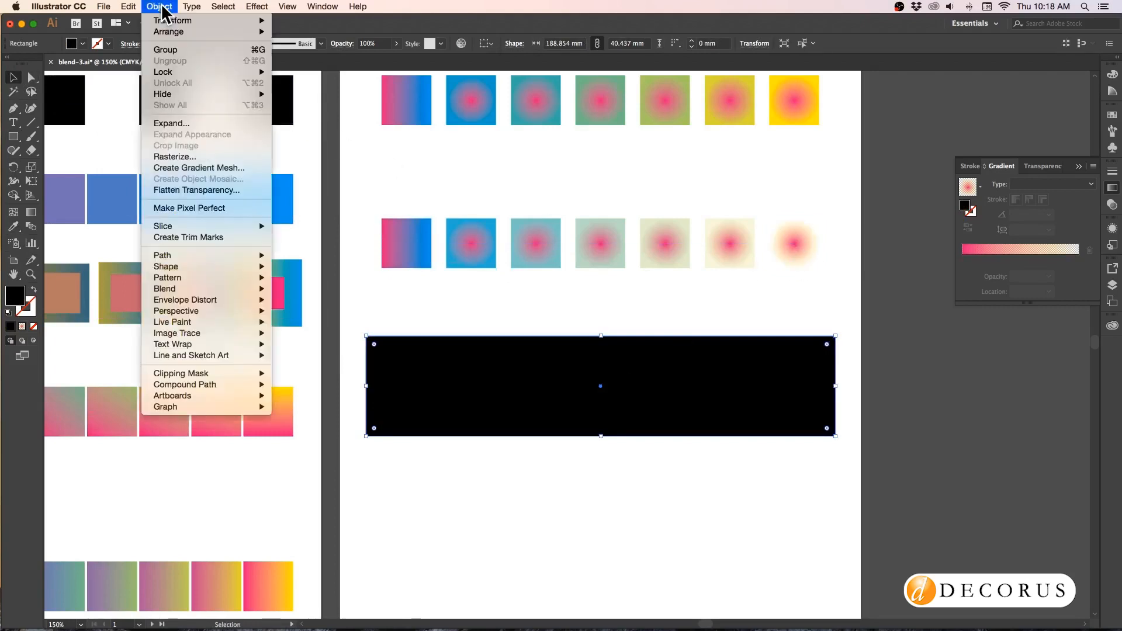
mouse_move(168, 32)
left_click(311, 68)
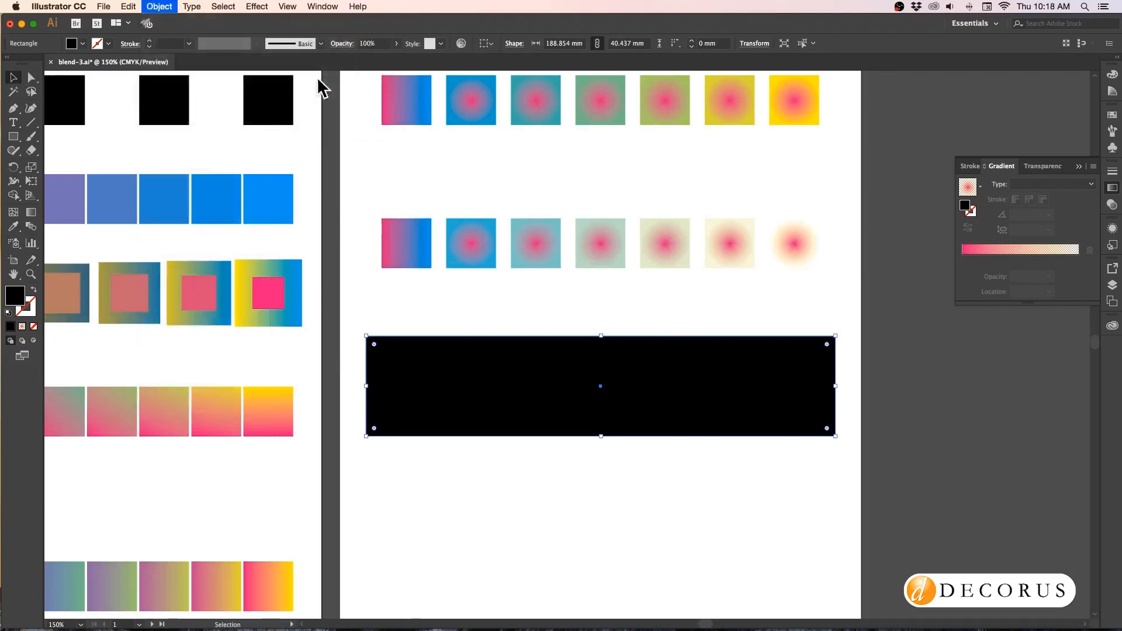
left_click(573, 523)
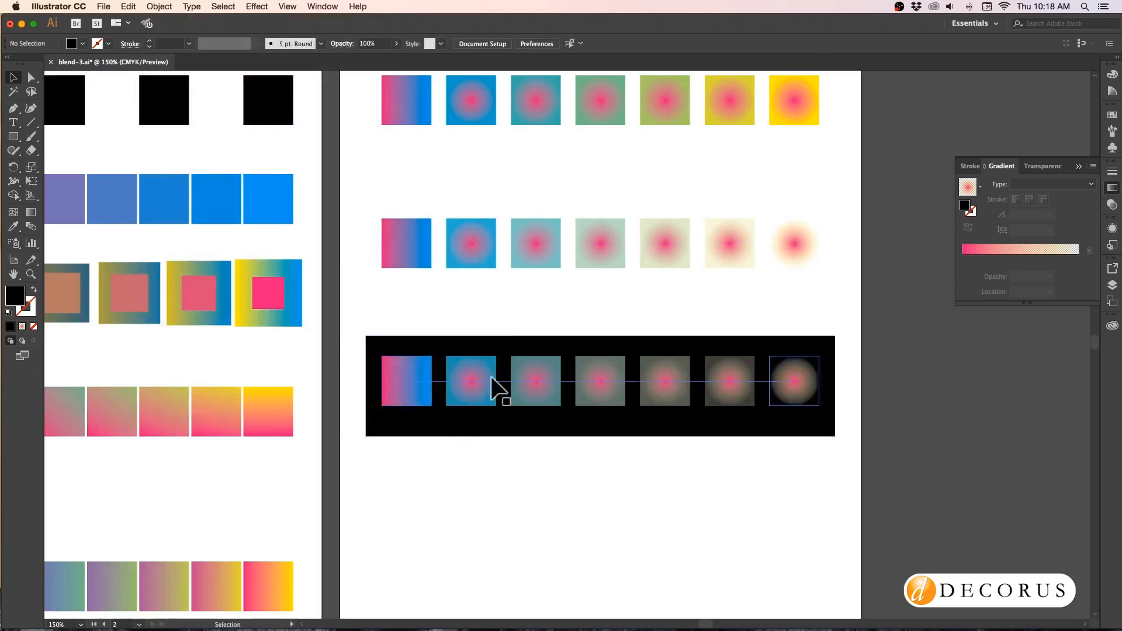